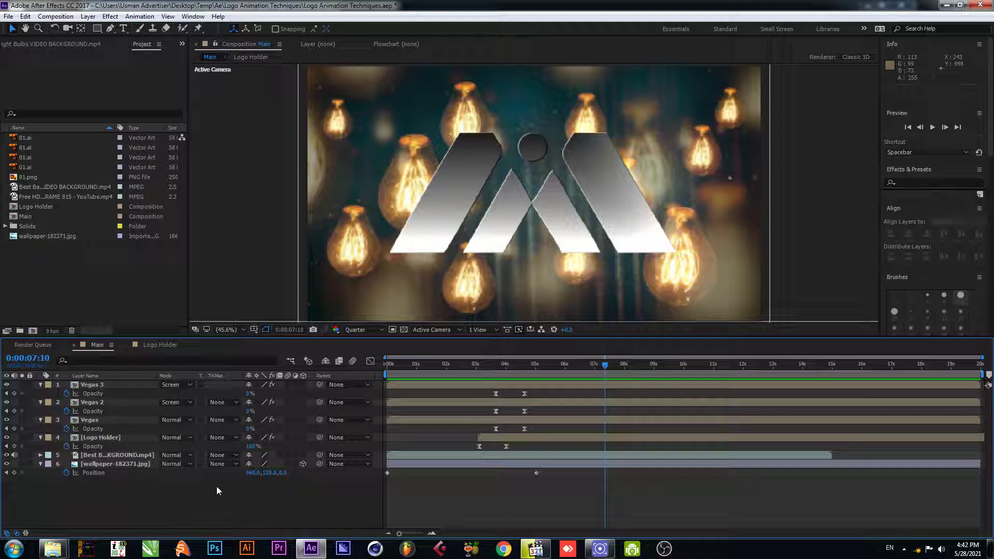
Step: Create a new 1920 x 1080 px composition with a duration of 10 seconds
{"action": "key", "text": "ctrl+n"}
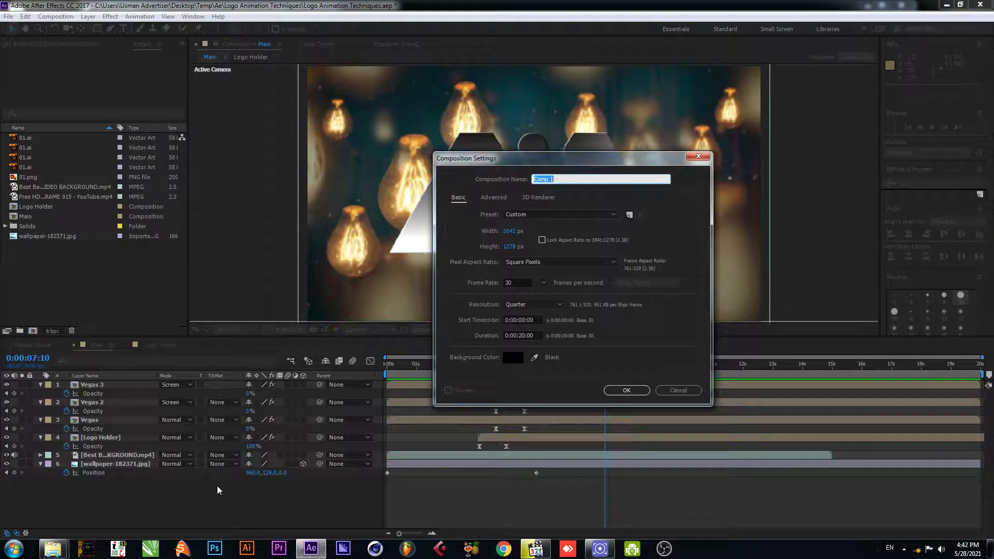
{"action": "left_click", "coordinate": [509, 231]}
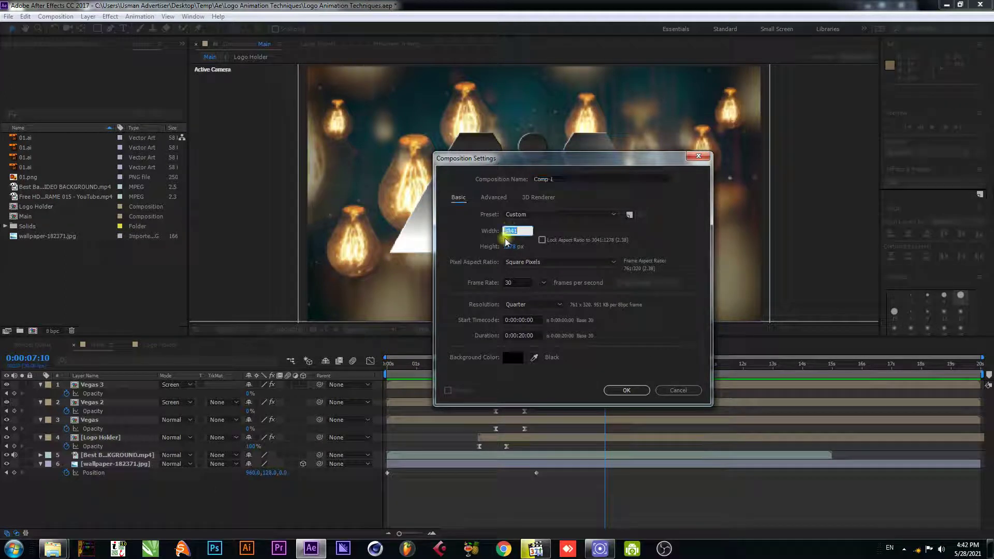
{"action": "type", "text": "1920"}
{"action": "left_click", "coordinate": [510, 246]}
{"action": "type", "text": "1080"}
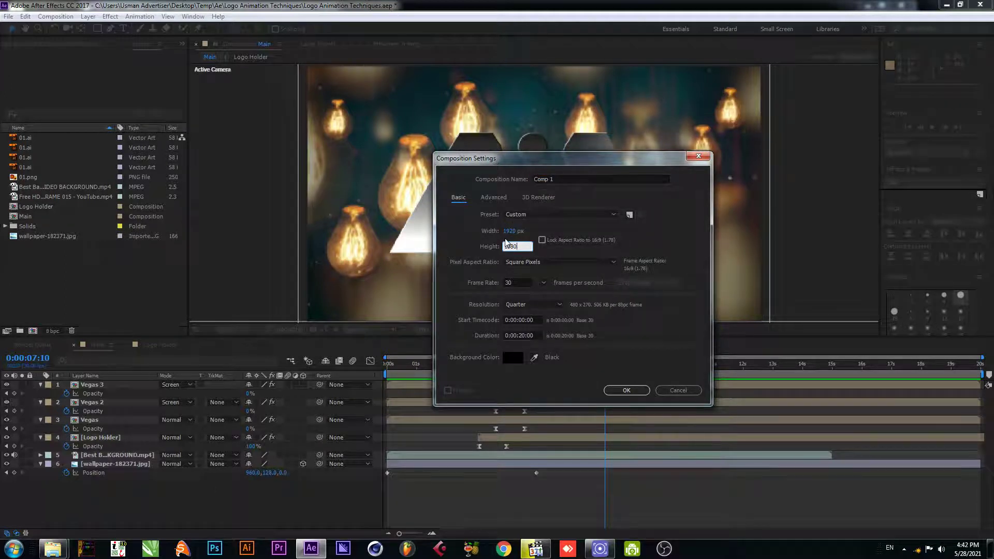
{"action": "left_click_drag", "start_coordinate": [519, 335], "coordinate": [523, 335]}
{"action": "type", "text": "1"}
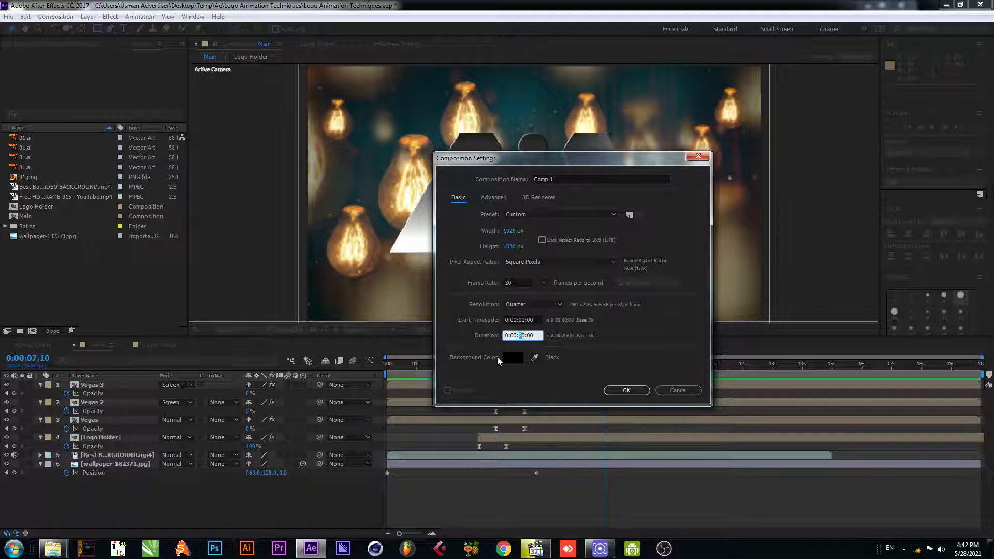
{"action": "key", "text": "Return"}
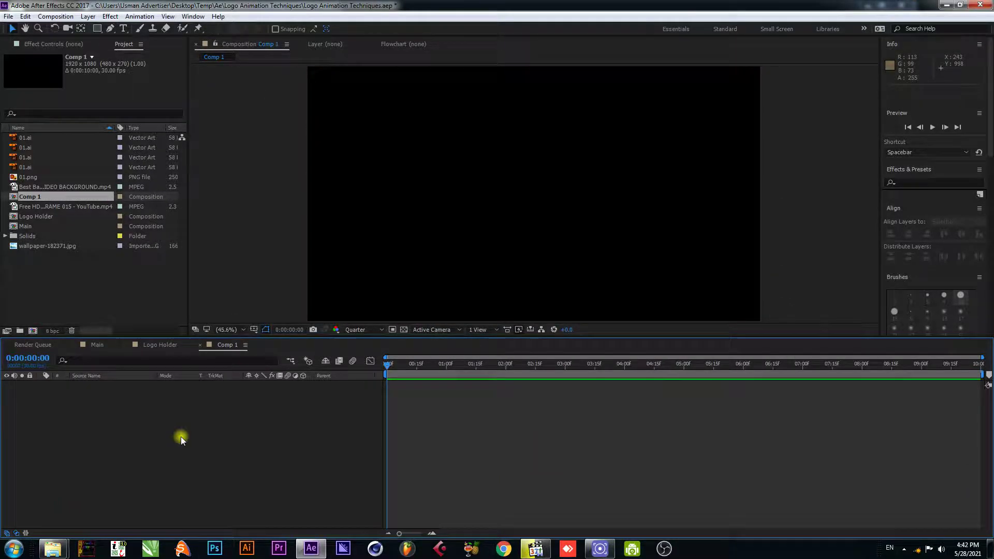
Step: Rename the new composition as Main 2
{"action": "right_click", "coordinate": [28, 192]}
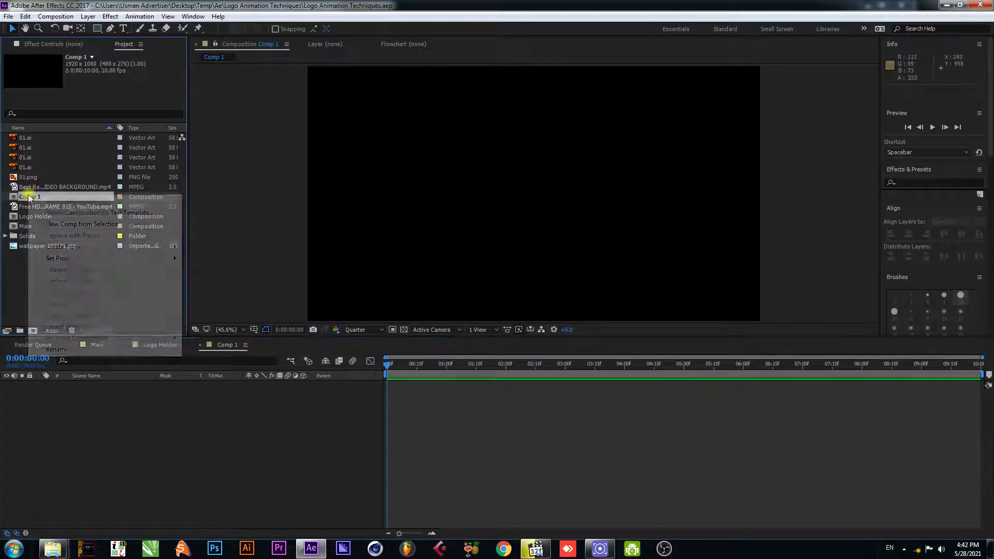
{"action": "left_click", "coordinate": [89, 349]}
{"action": "type", "text": "Main 2"}
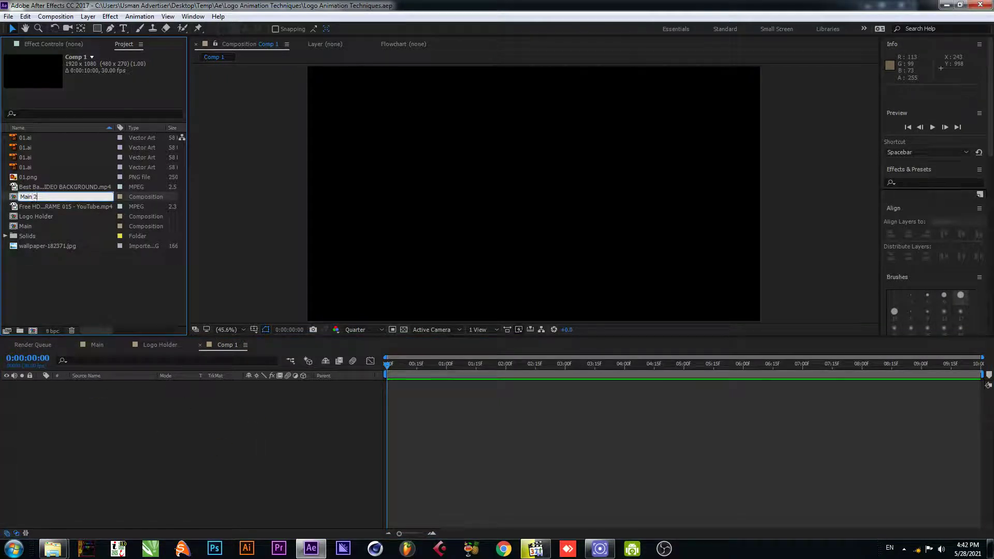
{"action": "key", "text": "Return"}
{"action": "left_click", "coordinate": [168, 383]}
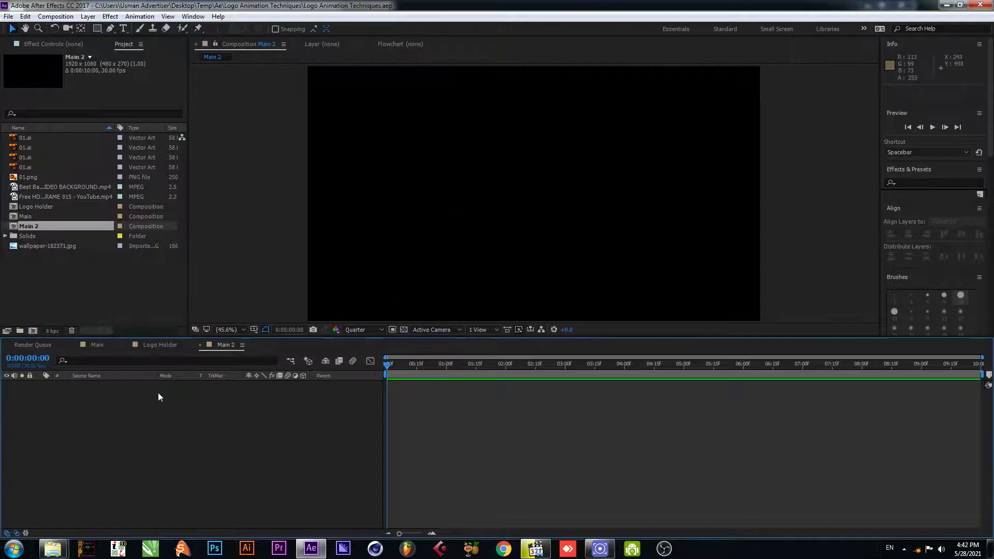
Step: Bring the 01.ai logo from the file explorer into the Main 2 timeline, then enlarge and reposition it to nearly fill the frame
{"action": "mouse_move", "coordinate": [52, 548]}
{"action": "left_click", "coordinate": [204, 492]}
{"action": "left_click_drag", "start_coordinate": [174, 78], "coordinate": [165, 440]}
{"action": "left_click_drag", "start_coordinate": [605, 194], "coordinate": [741, 118]}
{"action": "left_click_drag", "start_coordinate": [627, 164], "coordinate": [625, 213]}
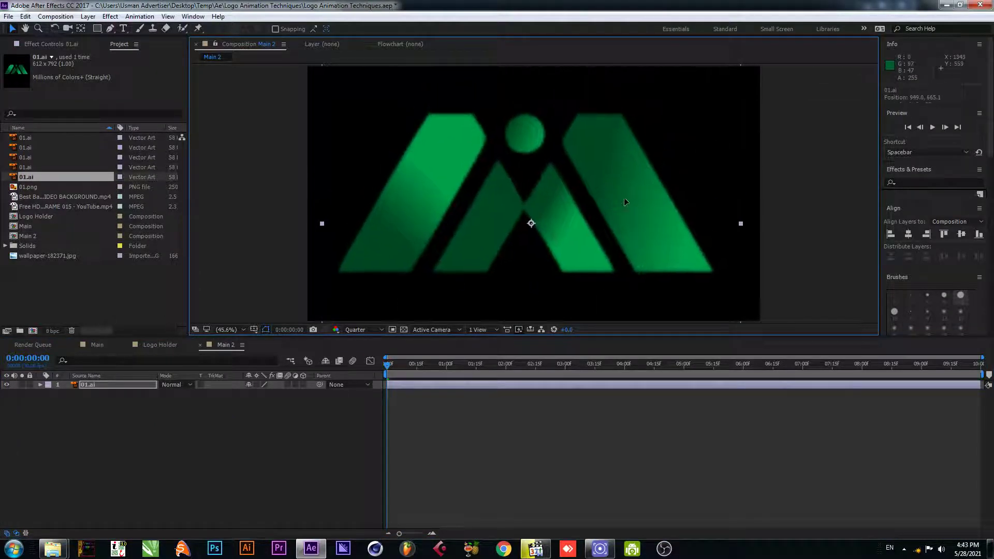
{"action": "left_click", "coordinate": [169, 465]}
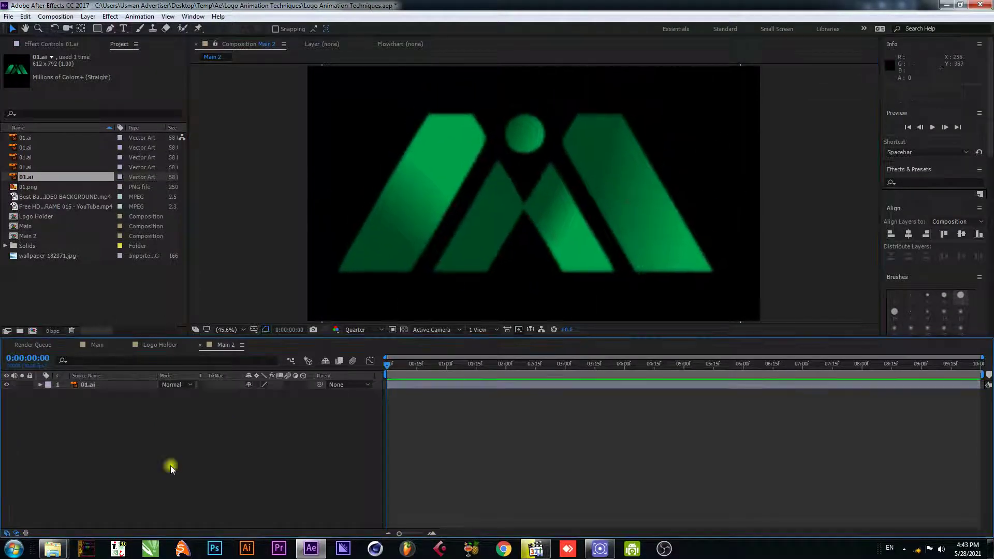
Step: Pre-compose the 01.ai layer as Place Holder 2, leaving all attributes in Main 2
{"action": "right_click", "coordinate": [95, 385]}
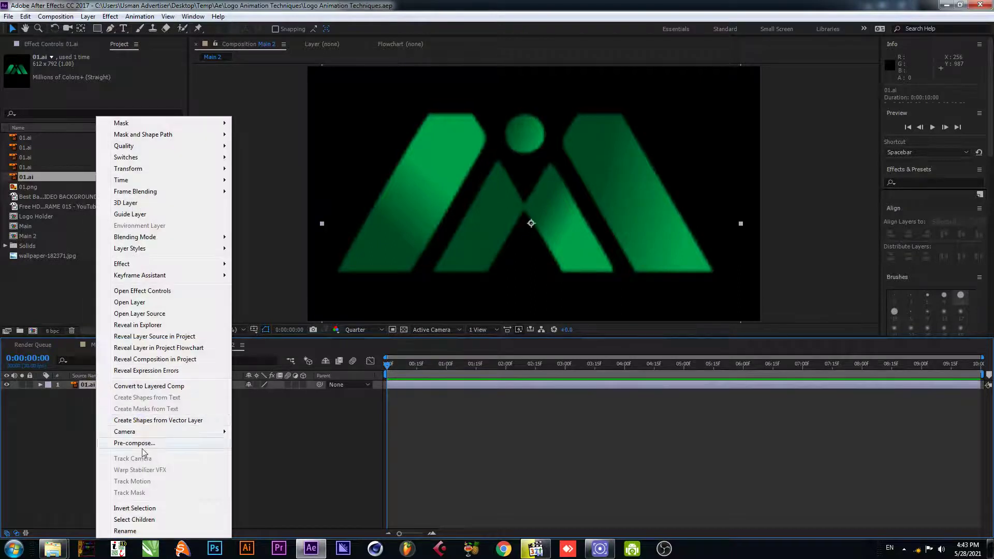
{"action": "left_click", "coordinate": [129, 452]}
{"action": "type", "text": "Place Holder 2"}
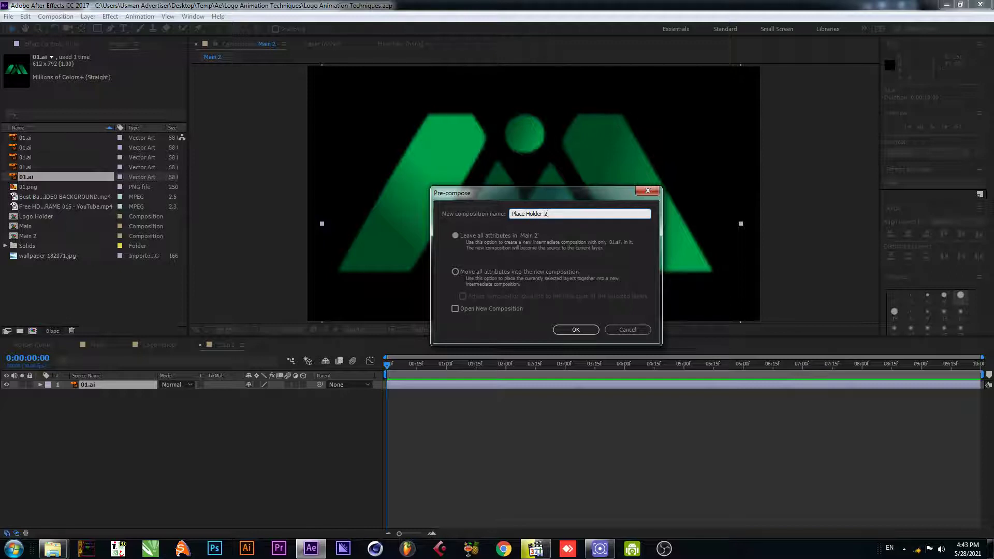
{"action": "key", "text": "Return"}
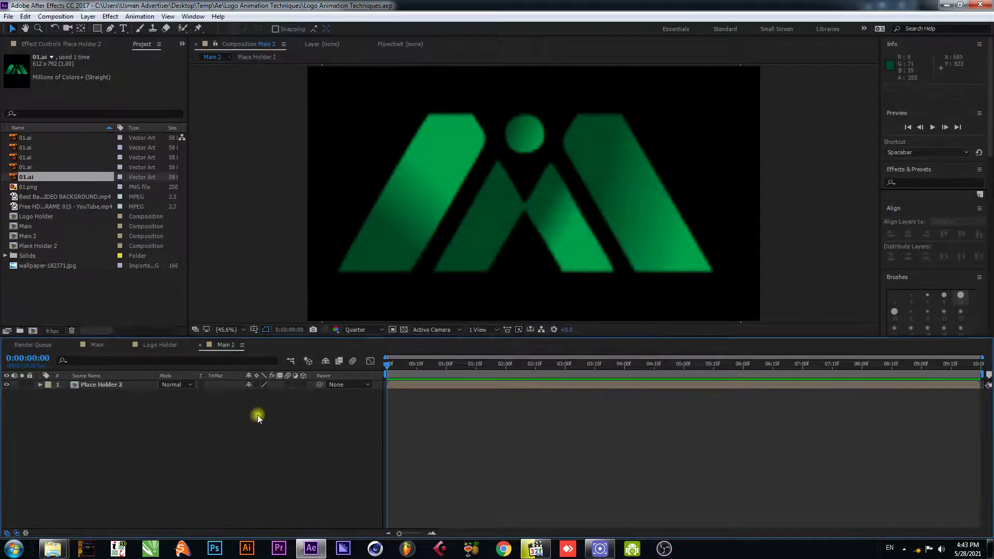
Step: Apply the Bevel Alpha effect to the Place Holder 2 layer
{"action": "left_click", "coordinate": [97, 386]}
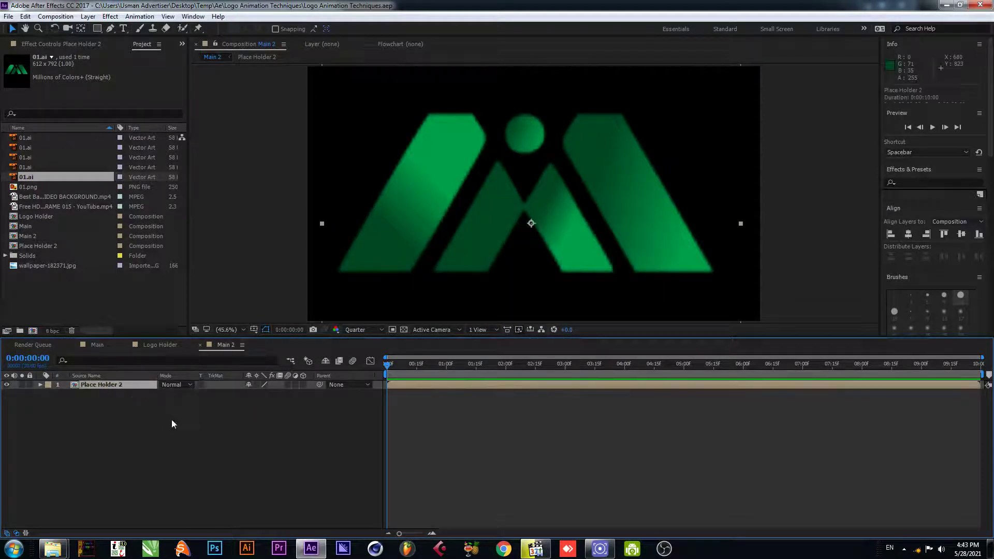
{"action": "key", "text": "ctrl+space"}
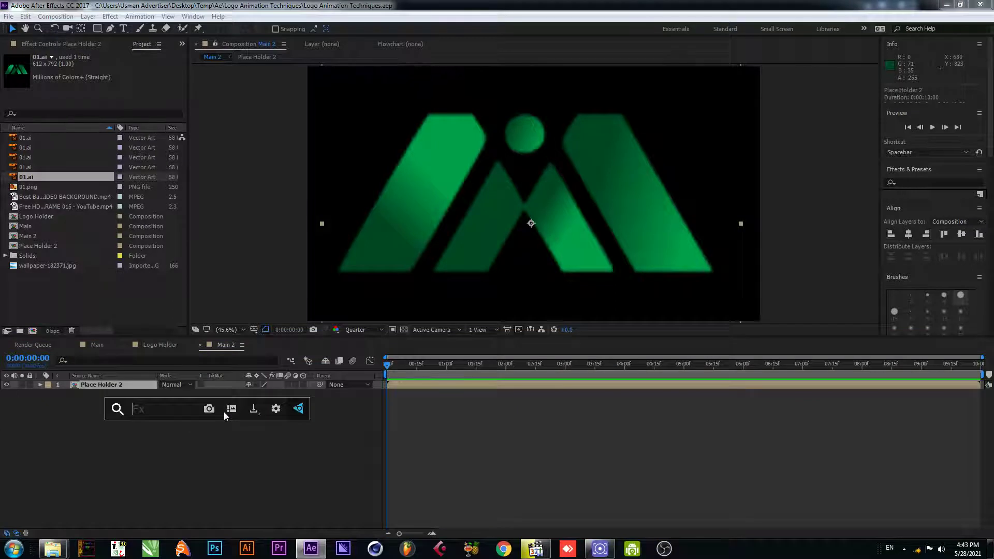
{"action": "type", "text": "bevel al"}
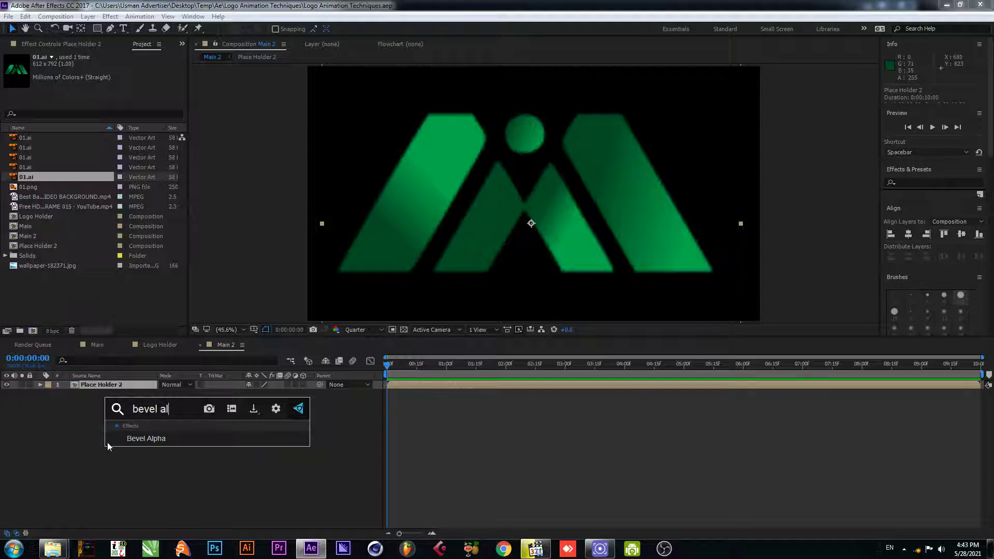
{"action": "left_click", "coordinate": [141, 439]}
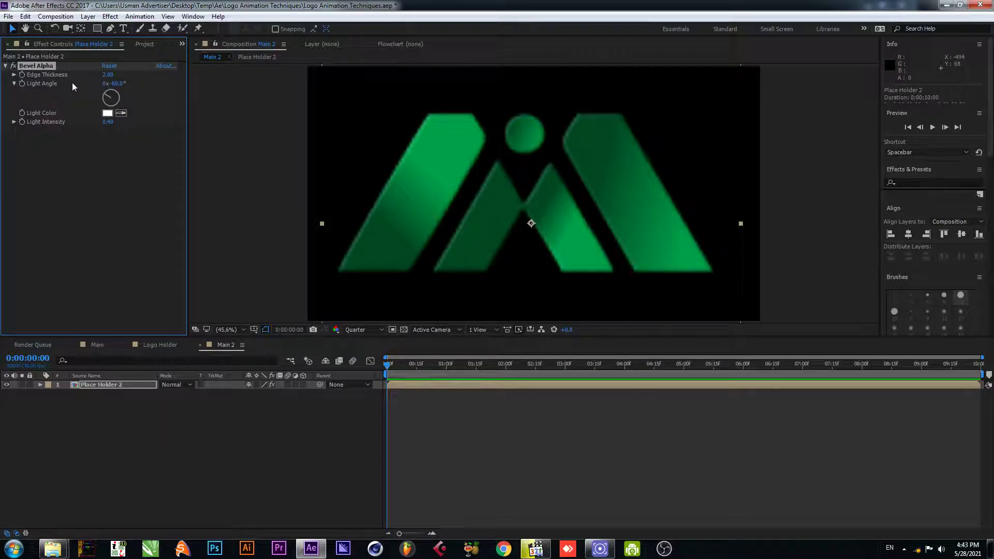
Step: Set Bevel Alpha's Edge Thickness to 5 and Light Intensity to 1, and save the project
{"action": "left_click", "coordinate": [107, 75]}
{"action": "type", "text": "5"}
{"action": "key", "text": "Return"}
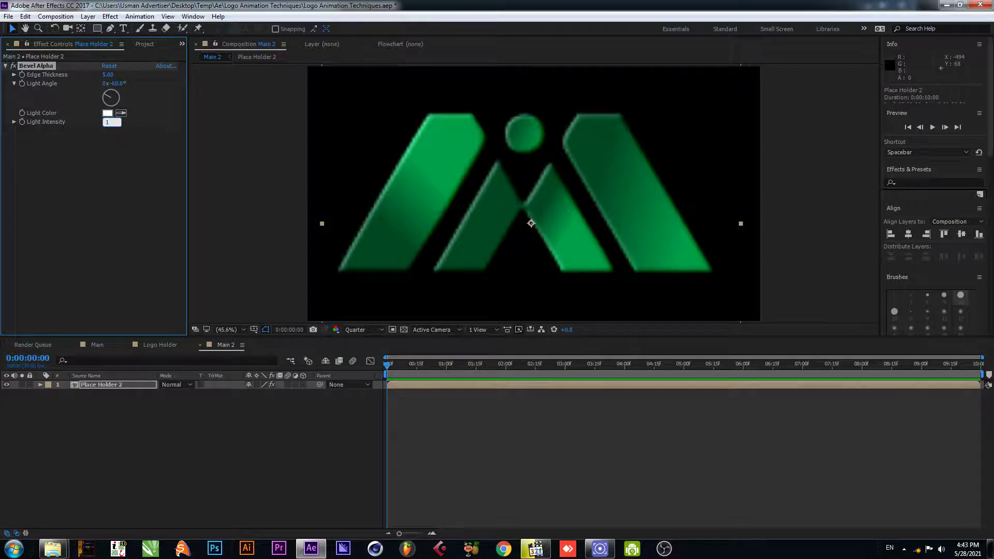
{"action": "key", "text": "Return"}
{"action": "key", "text": "ctrl+s"}
Step: Apply CC Light Sweep to the Place Holder 2 layer and enable keyframing for its Center at 0:00:00:00
{"action": "left_click", "coordinate": [103, 384]}
{"action": "key", "text": "ctrl+space"}
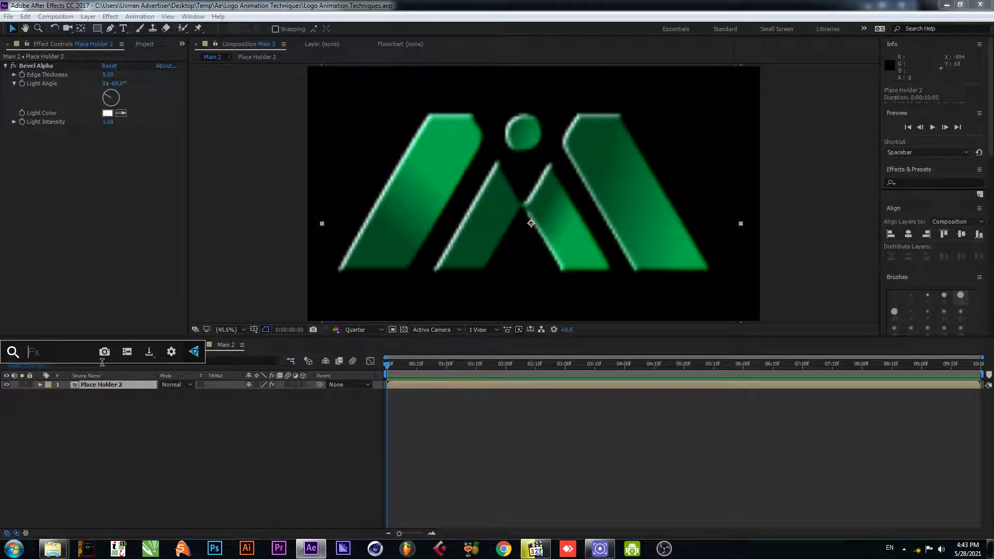
{"action": "type", "text": "cc ligh"}
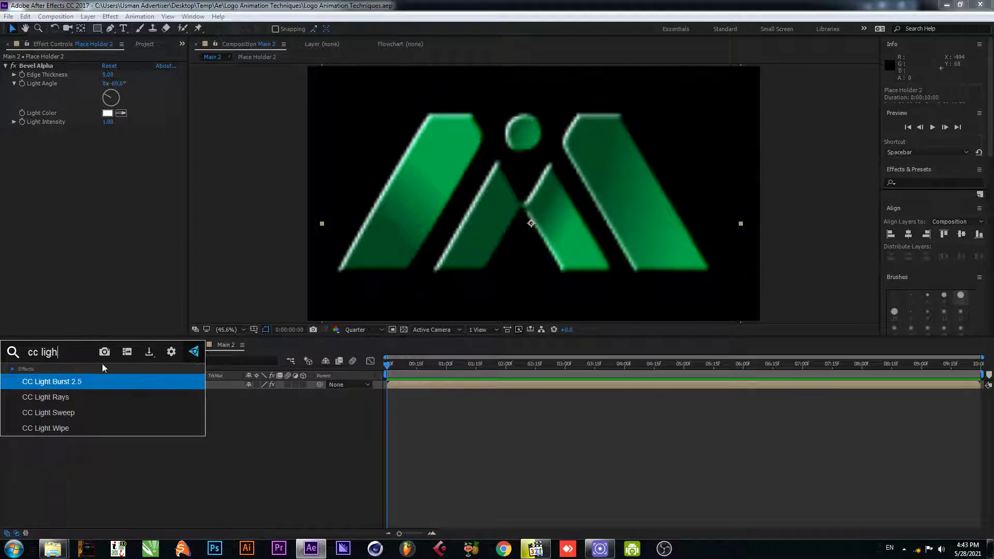
{"action": "left_click", "coordinate": [94, 413]}
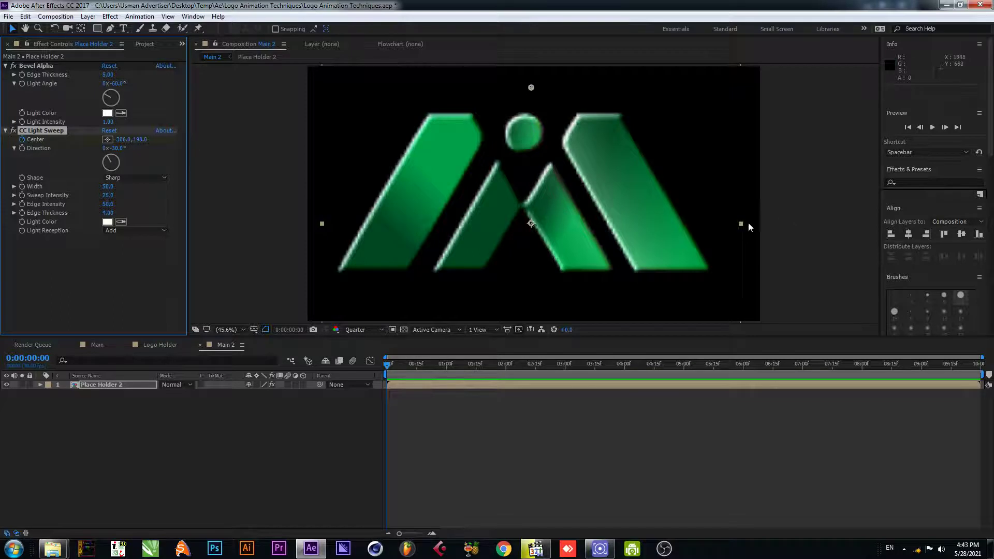
Step: Scale the logo layer down slightly and place the light sweep's starting Center on the logo's lower-left tip
{"action": "left_click_drag", "start_coordinate": [741, 226], "coordinate": [702, 222]}
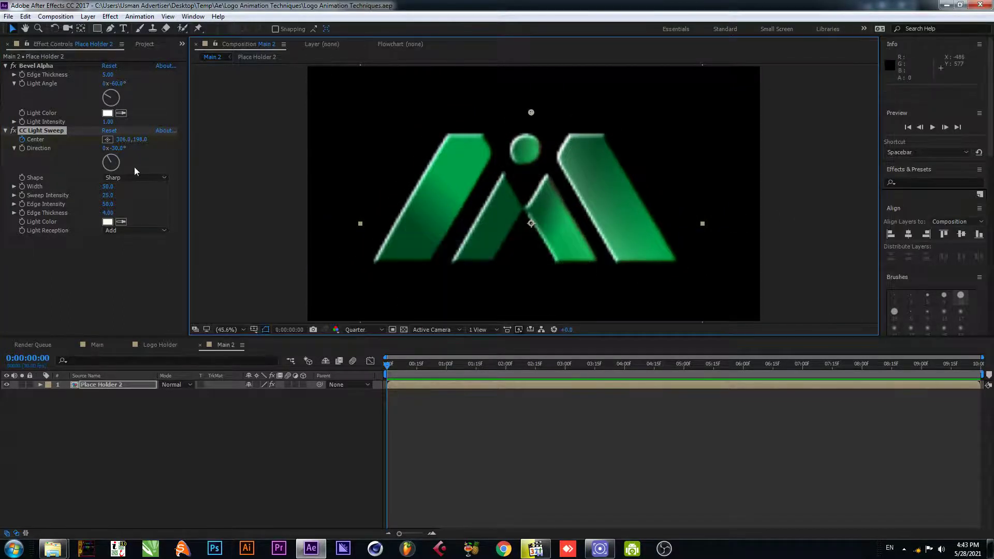
{"action": "left_click", "coordinate": [106, 139]}
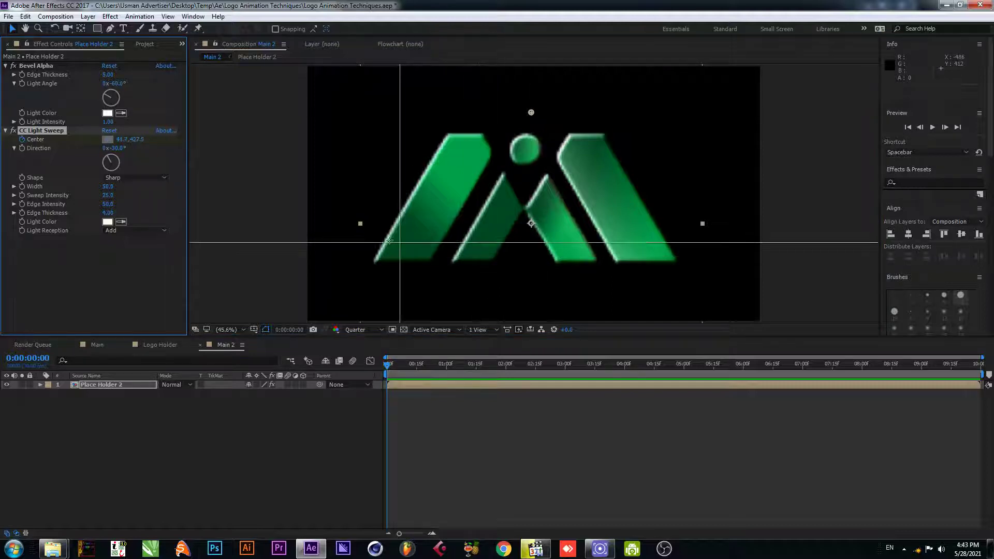
{"action": "left_click", "coordinate": [379, 254]}
Step: At 0:00:04:01, place the light sweep's Center on the logo's upper-right bar and scrub back to 0:00:01:20 to check the sweep
{"action": "left_click_drag", "start_coordinate": [391, 364], "coordinate": [626, 391]}
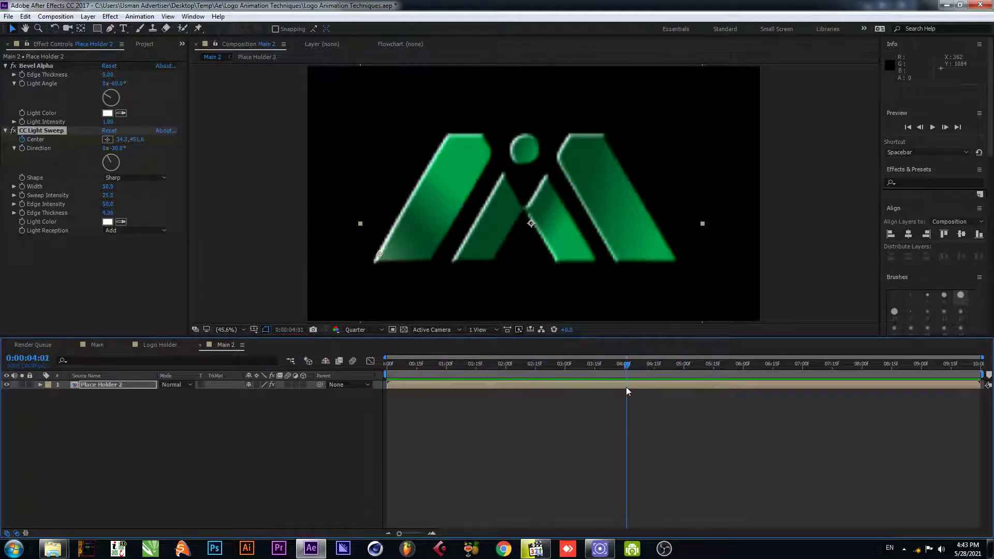
{"action": "left_click", "coordinate": [107, 139]}
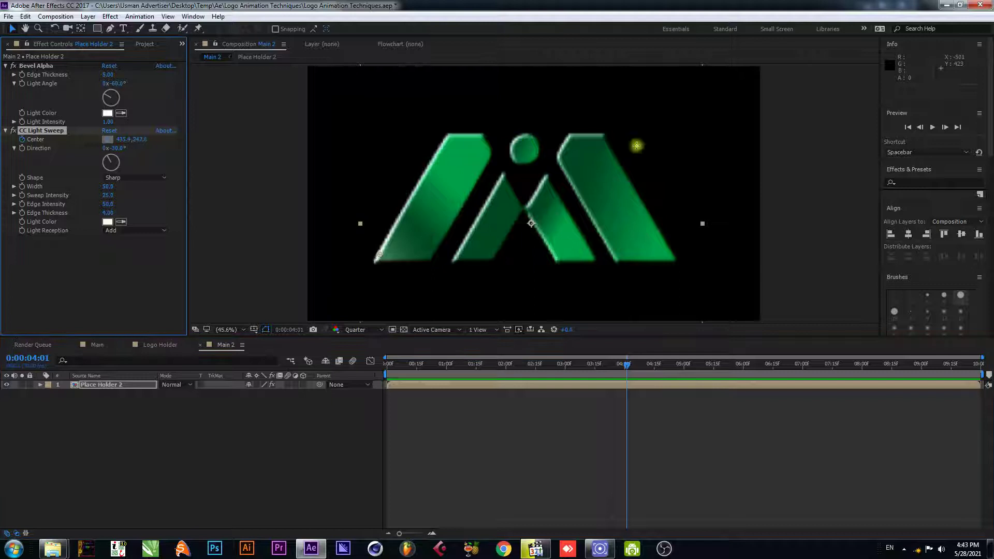
{"action": "left_click", "coordinate": [602, 144]}
{"action": "left_click_drag", "start_coordinate": [626, 365], "coordinate": [485, 368]}
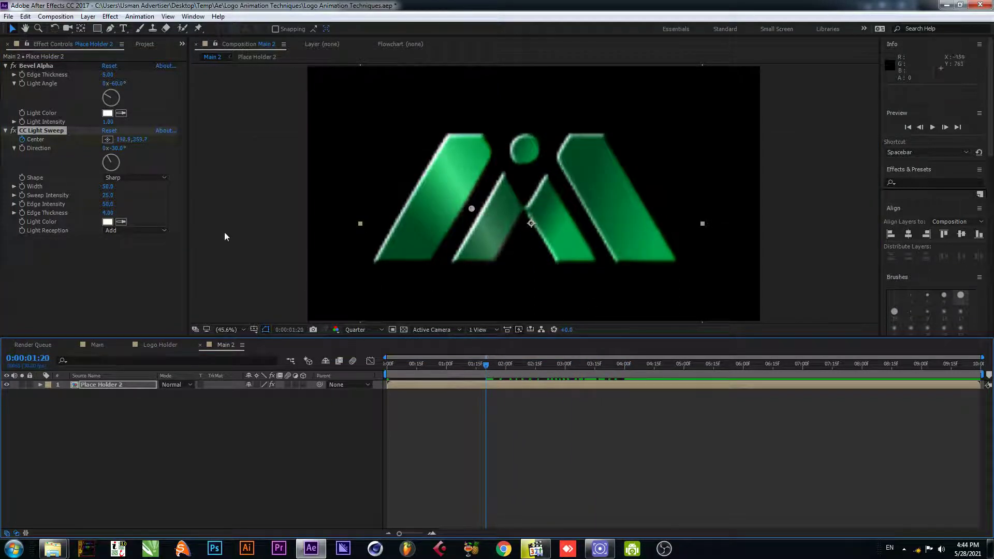
Step: Set the CC Light Sweep's Sweep Intensity to 45
{"action": "left_click", "coordinate": [108, 195]}
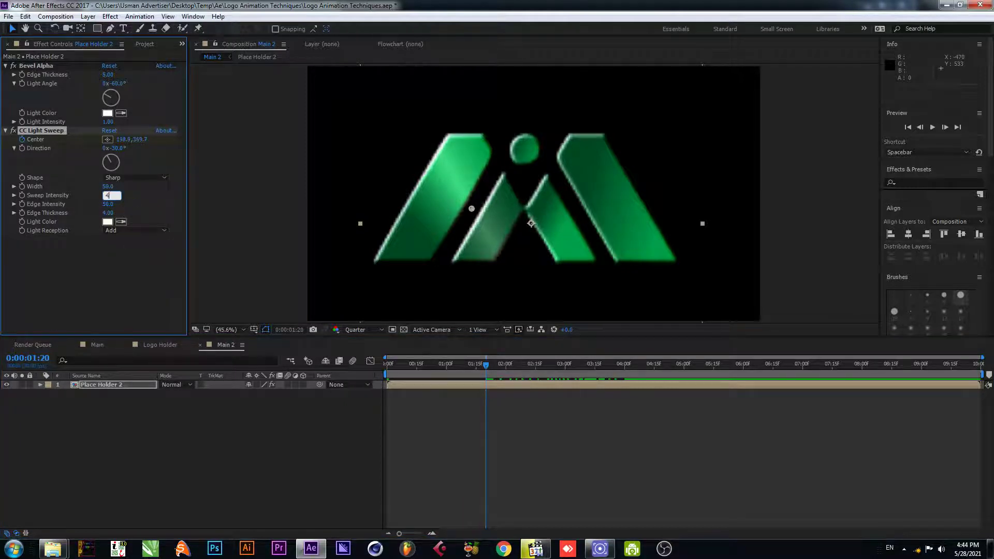
{"action": "type", "text": "45"}
{"action": "key", "text": "Return"}
Step: Try a Width of 80 for the CC Light Sweep, save, and scrub the timeline to check it
{"action": "key", "text": "shift+Tab"}
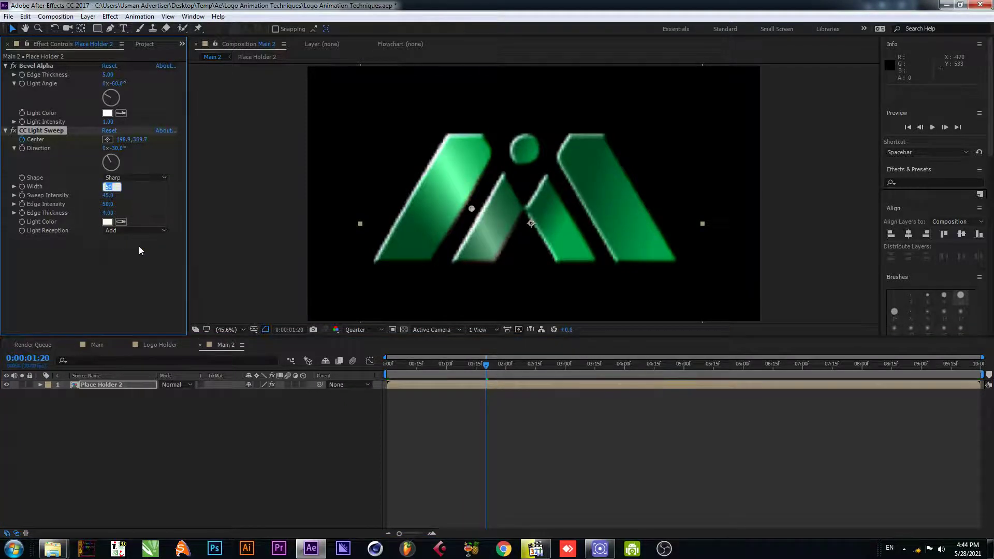
{"action": "type", "text": "80"}
{"action": "key", "text": "Return"}
{"action": "key", "text": "ctrl+s"}
{"action": "left_click_drag", "start_coordinate": [492, 355], "coordinate": [468, 383]}
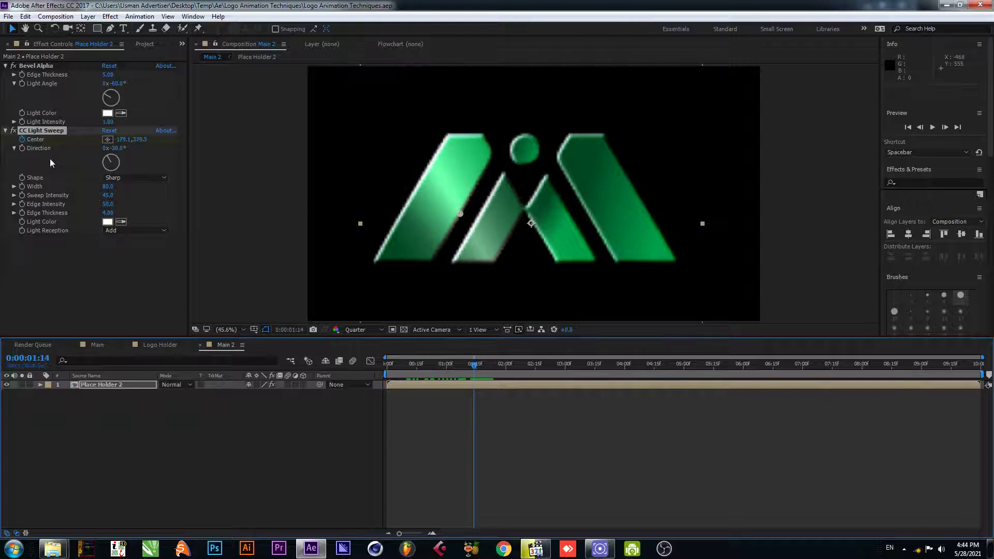
Step: Set the CC Light Sweep's Width to 70, save the project, and scrub the opening second to check it
{"action": "left_click", "coordinate": [103, 186]}
{"action": "type", "text": "70"}
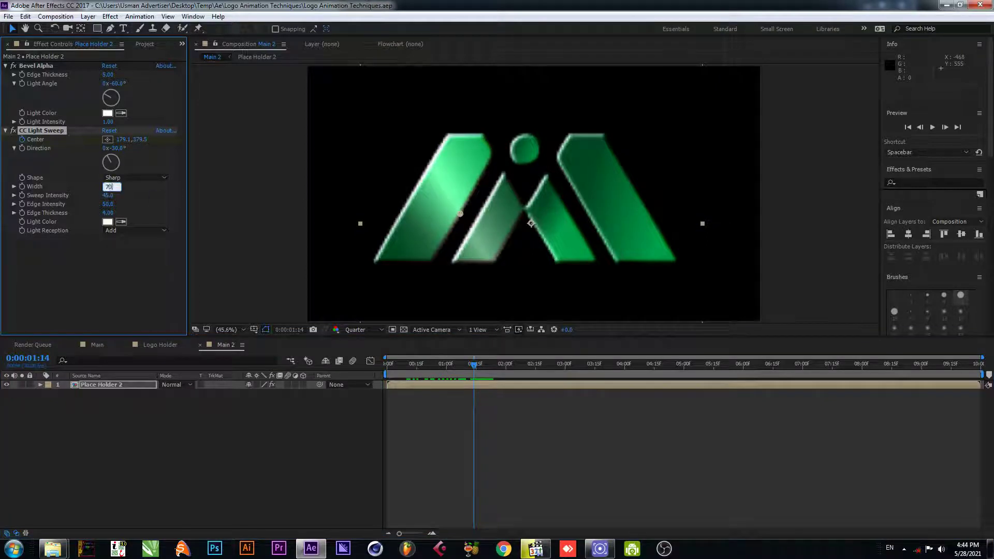
{"action": "key", "text": "Return"}
{"action": "key", "text": "ctrl+s"}
{"action": "left_click_drag", "start_coordinate": [411, 373], "coordinate": [439, 374]}
Step: Apply a second CC Light Sweep effect to the Place Holder 2 layer
{"action": "left_click", "coordinate": [70, 387]}
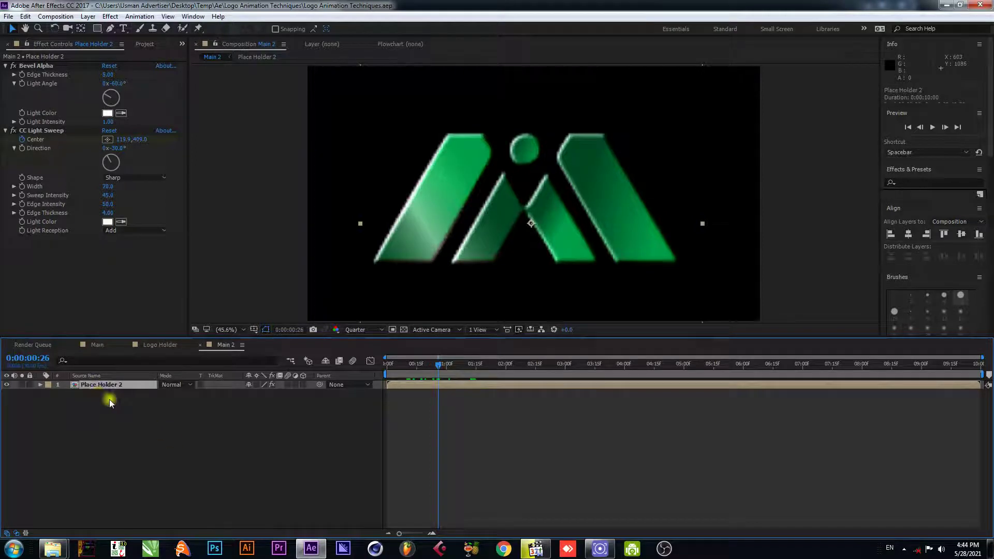
{"action": "key", "text": "ctrl+space"}
{"action": "type", "text": "cc ligh"}
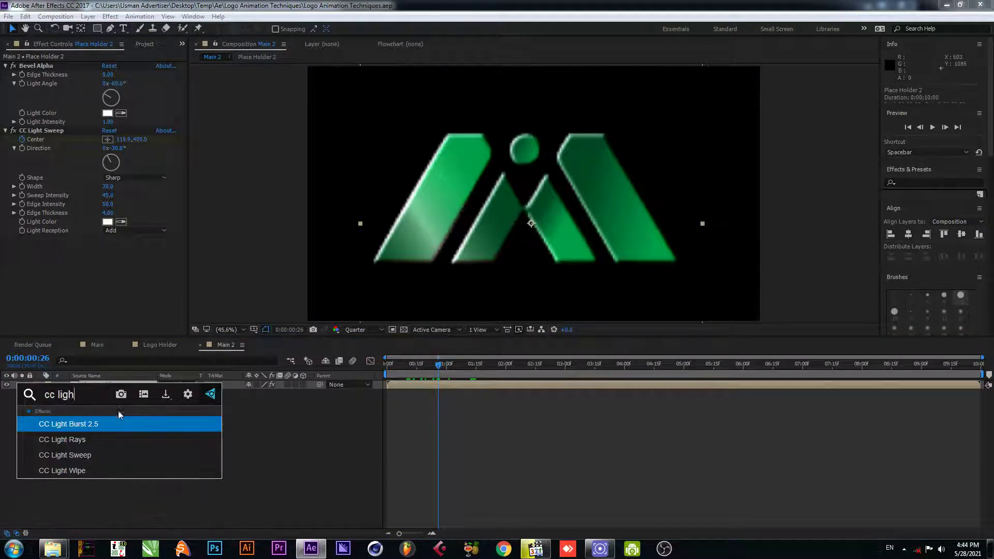
{"action": "left_click", "coordinate": [114, 454]}
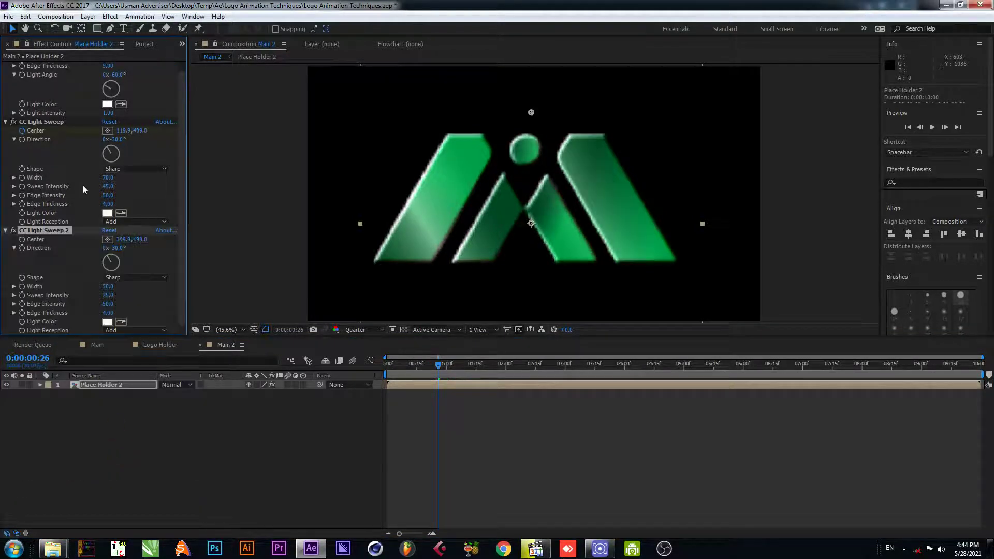
Step: Enable Center keyframing for CC Light Sweep 2 at 0:00:00:00 and place the Center on the logo's circle, at about 302, 264
{"action": "left_click_drag", "start_coordinate": [436, 365], "coordinate": [333, 366]}
{"action": "left_click", "coordinate": [22, 245]}
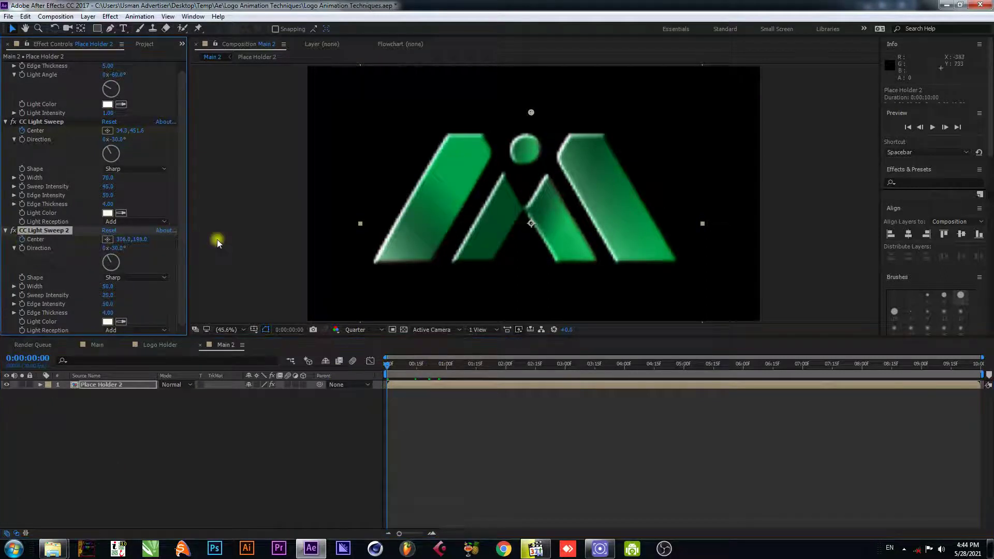
{"action": "left_click", "coordinate": [108, 240]}
{"action": "left_click", "coordinate": [530, 136]}
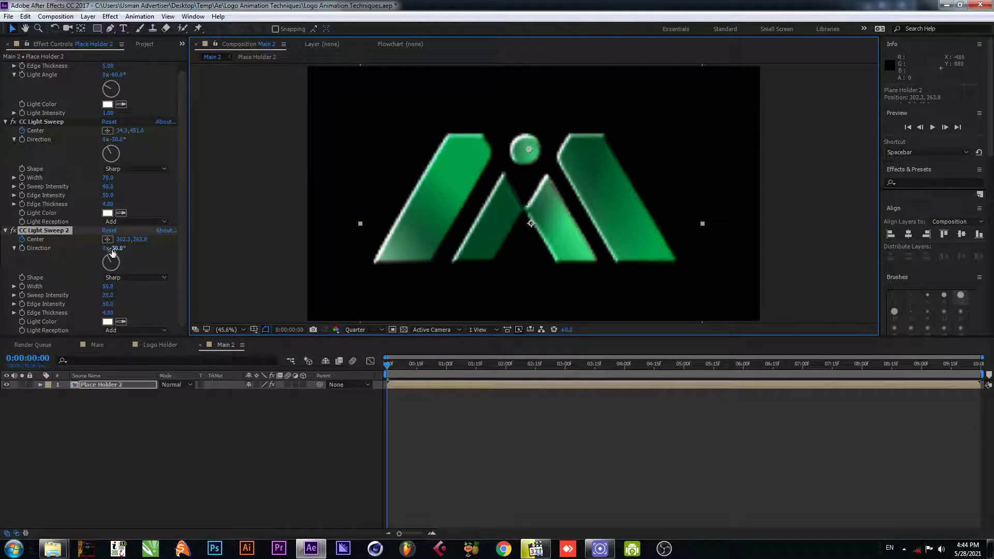
Step: Set the Direction of CC Light Sweep 2 to 90°
{"action": "left_click_drag", "start_coordinate": [120, 250], "coordinate": [203, 273]}
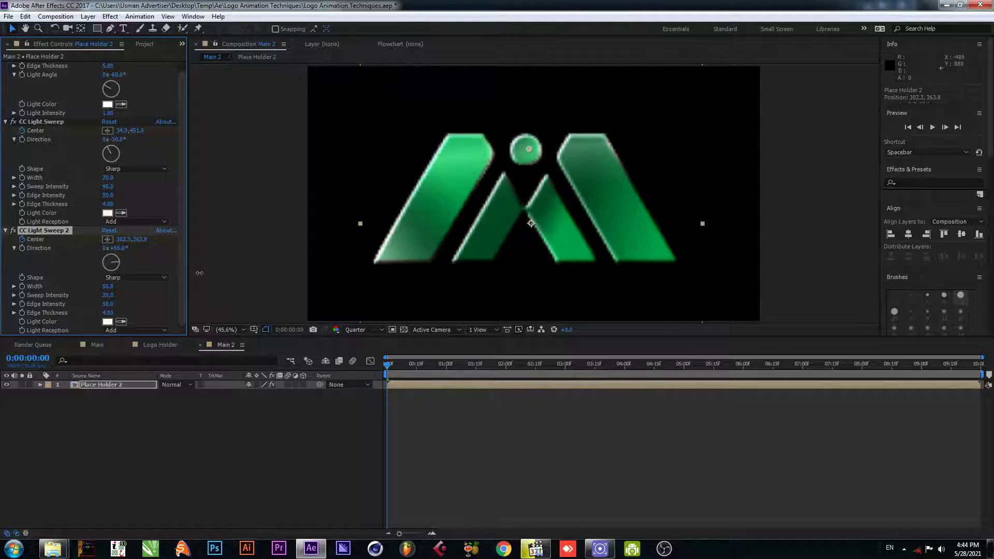
{"action": "left_click", "coordinate": [119, 250]}
{"action": "type", "text": "90"}
{"action": "key", "text": "Return"}
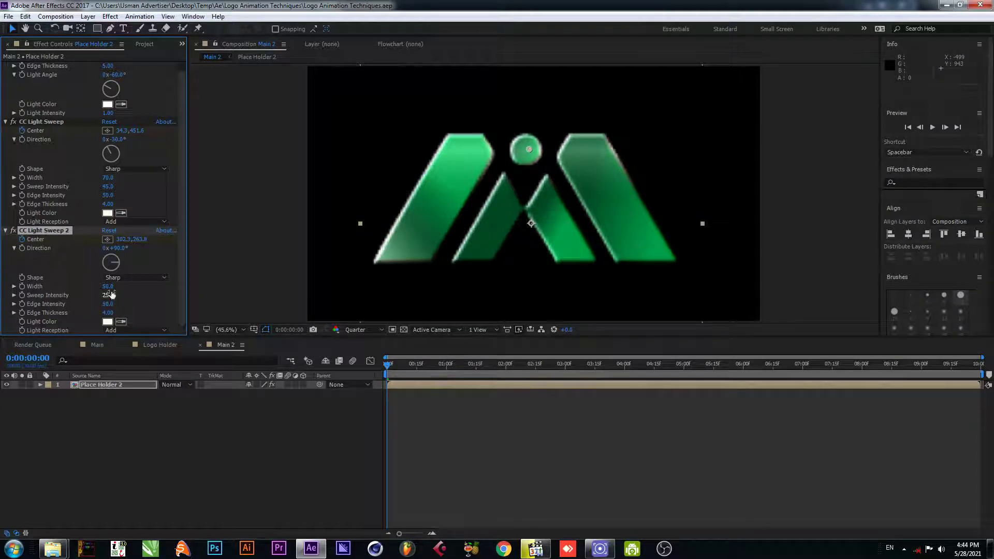
Step: At 0:00:04:01, move CC Light Sweep 2's Center down to the logo's base, preview the sweep, and return to the start
{"action": "left_click_drag", "start_coordinate": [408, 370], "coordinate": [626, 382]}
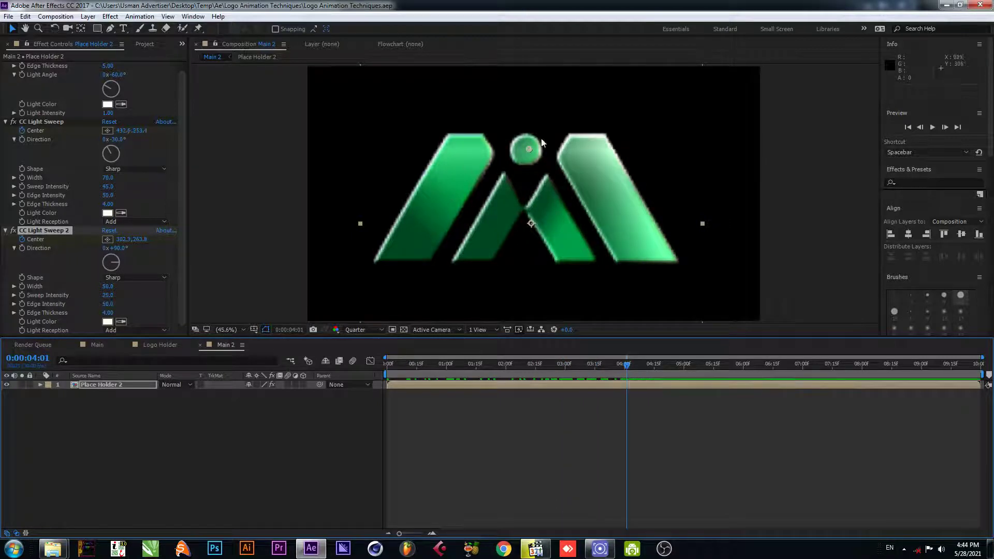
{"action": "left_click_drag", "start_coordinate": [528, 150], "coordinate": [536, 252]}
{"action": "left_click_drag", "start_coordinate": [624, 366], "coordinate": [343, 370]}
{"action": "key", "text": "space"}
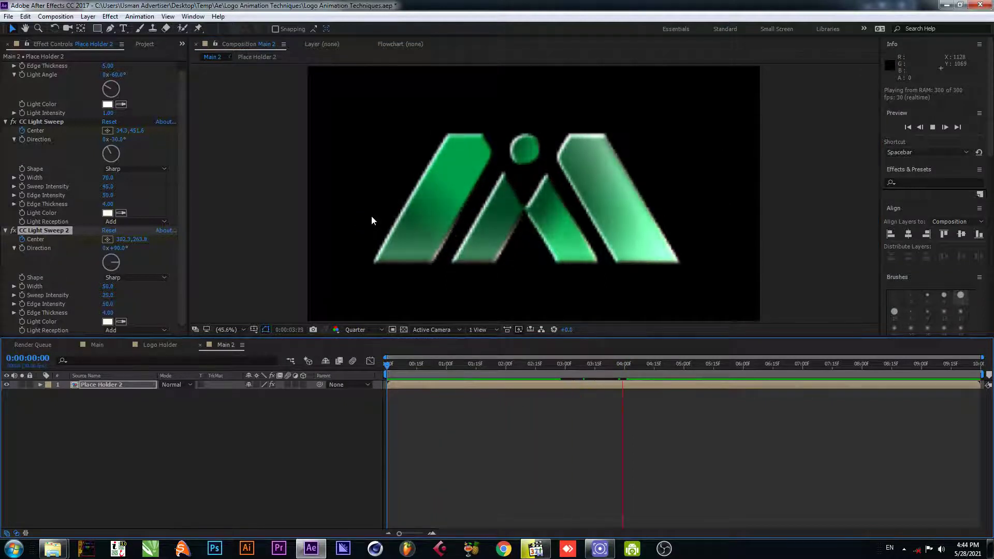
{"action": "key", "text": "space"}
{"action": "left_click_drag", "start_coordinate": [623, 369], "coordinate": [391, 389]}
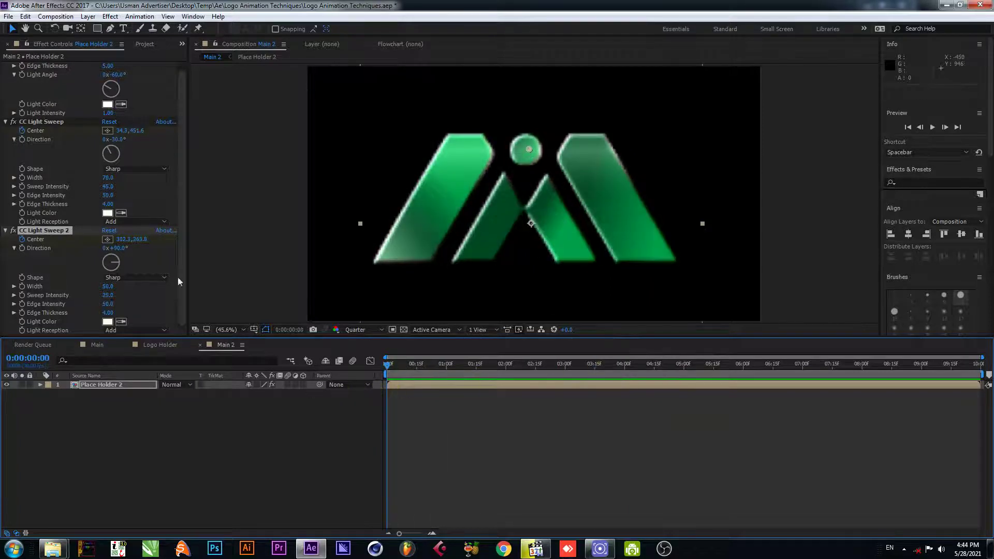
Step: Collapse the existing effects on Place Holder 2, apply Gradient Ramp, and move it above Bevel Alpha
{"action": "left_click", "coordinate": [5, 230]}
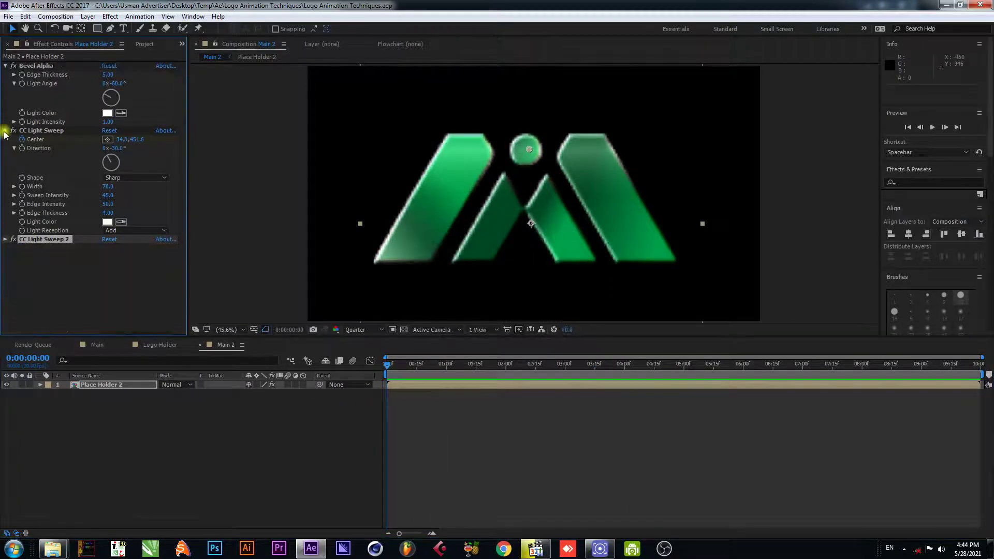
{"action": "left_click", "coordinate": [6, 130]}
{"action": "left_click", "coordinate": [6, 65]}
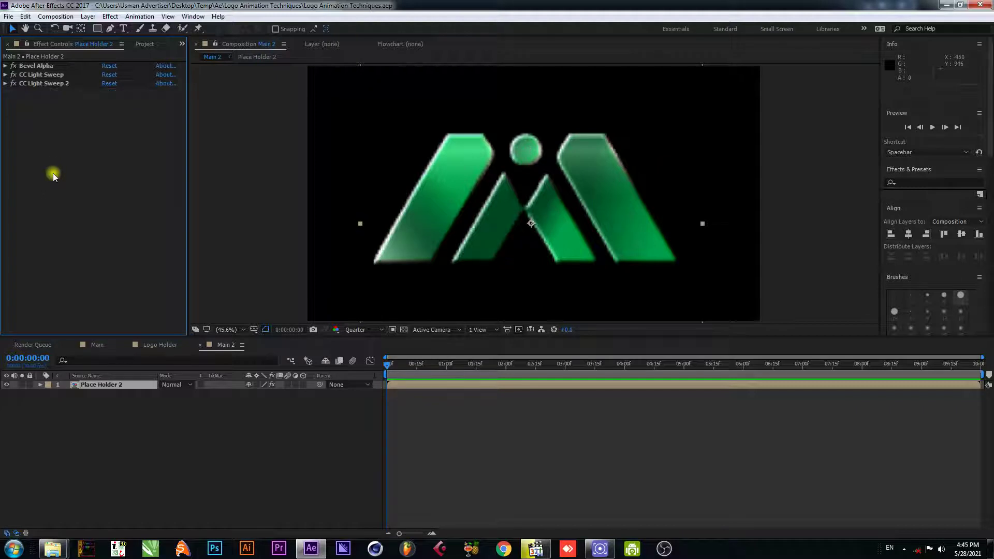
{"action": "left_click", "coordinate": [111, 385]}
{"action": "key", "text": "ctrl+space"}
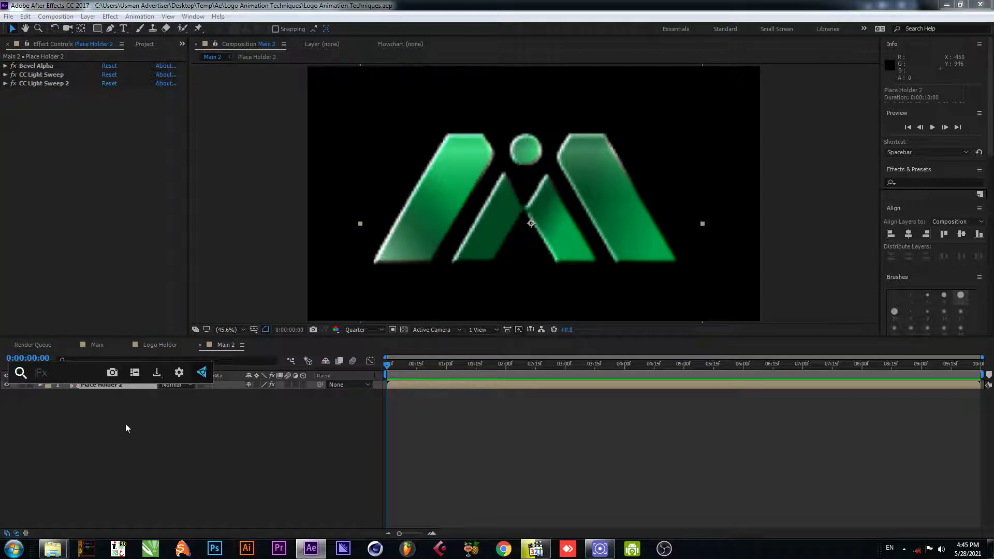
{"action": "type", "text": "gra"}
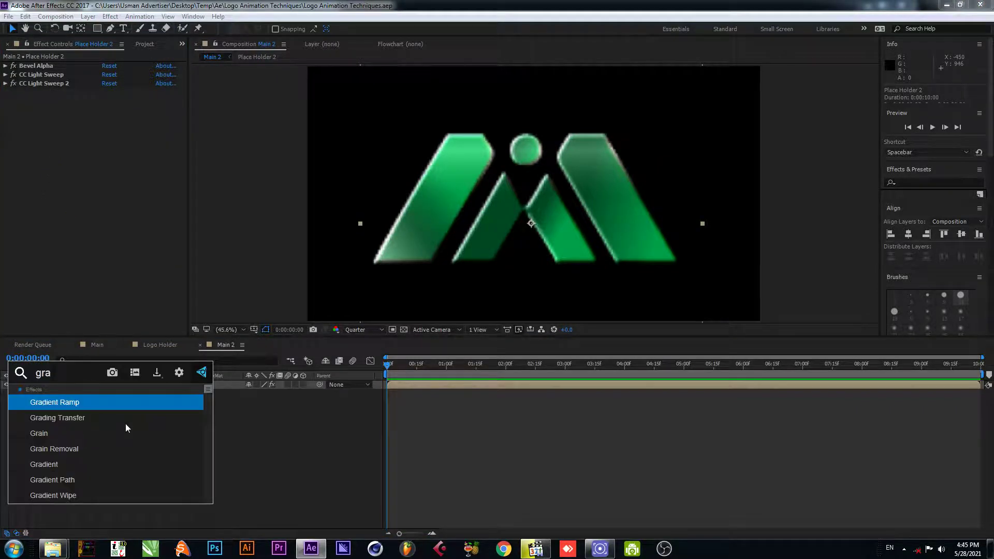
{"action": "left_click", "coordinate": [121, 407]}
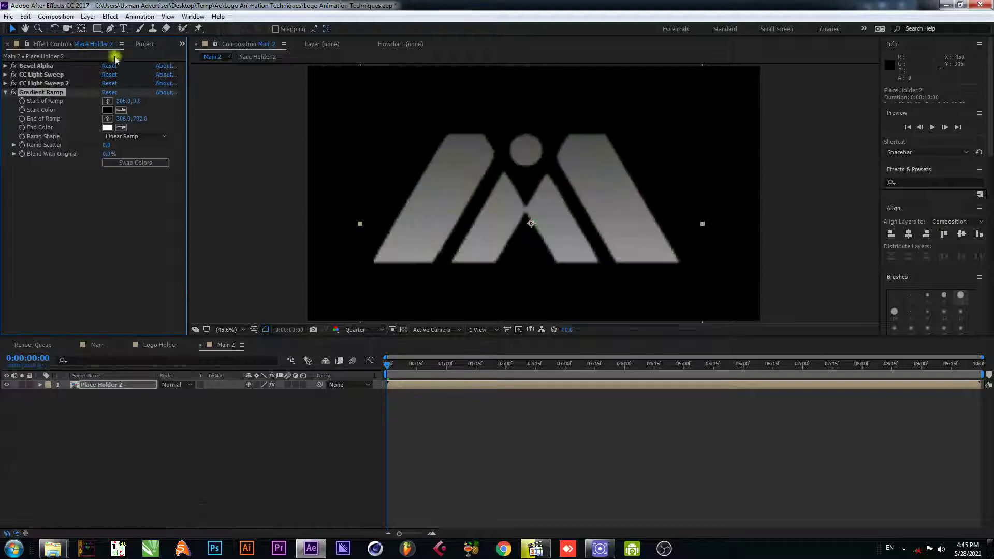
{"action": "left_click", "coordinate": [5, 92]}
{"action": "left_click_drag", "start_coordinate": [33, 92], "coordinate": [36, 63]}
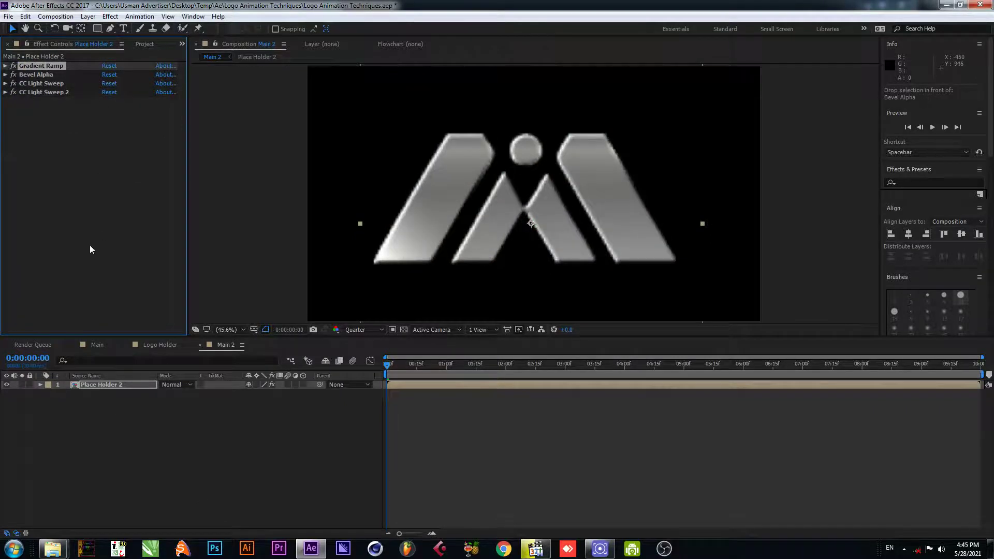
{"action": "left_click", "coordinate": [5, 66]}
{"action": "left_click", "coordinate": [108, 102]}
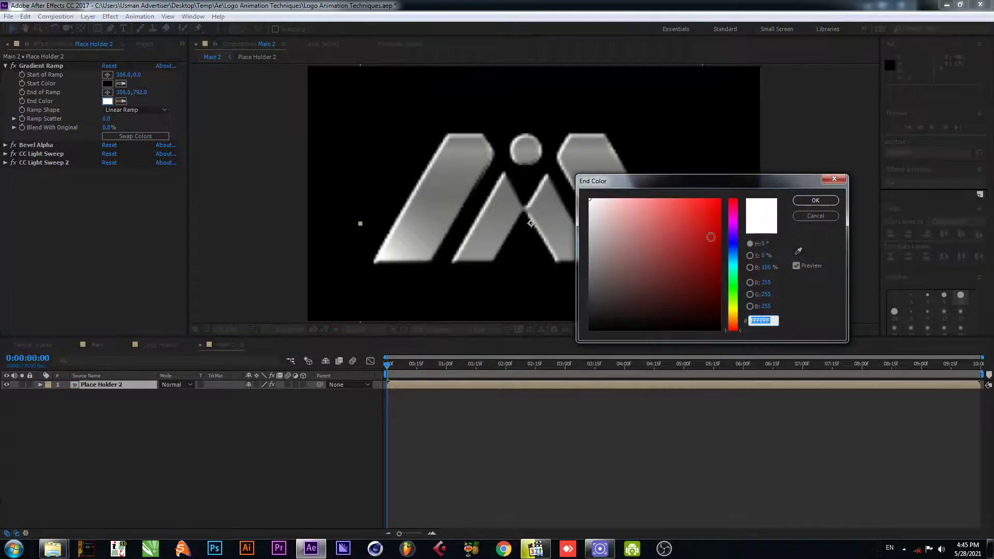
{"action": "left_click", "coordinate": [822, 217]}
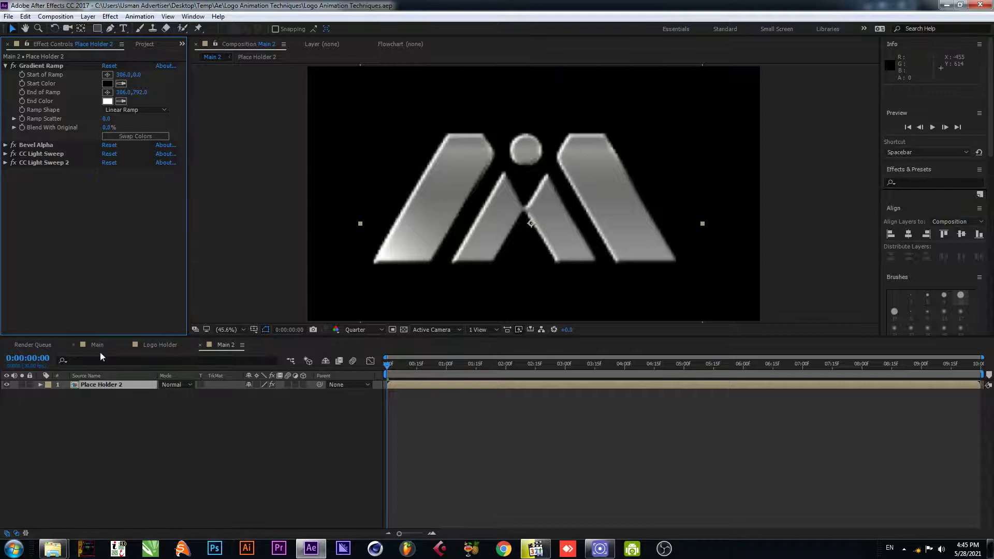
Step: Duplicate the Place Holder 2 layer in the Main 2 composition
{"action": "left_click", "coordinate": [98, 392]}
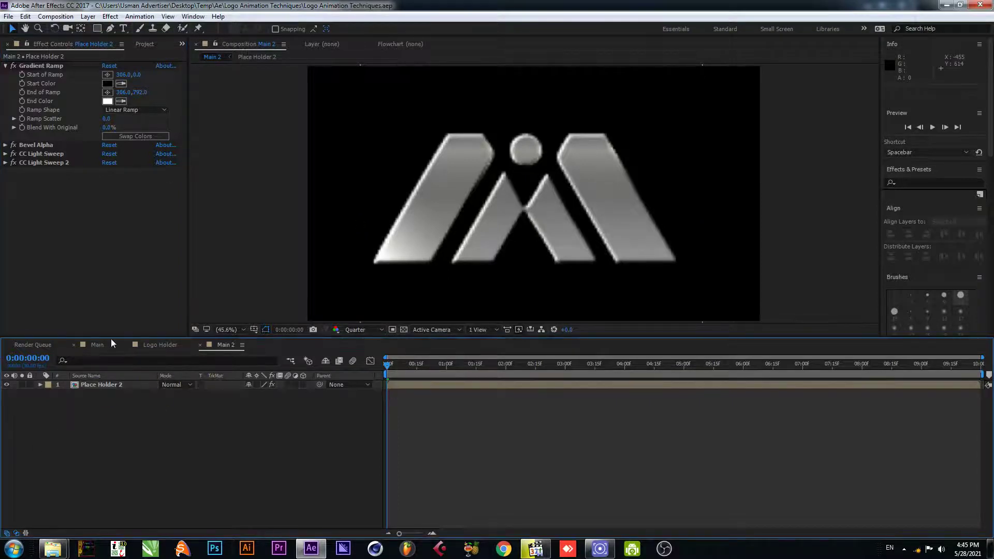
{"action": "left_click", "coordinate": [104, 387]}
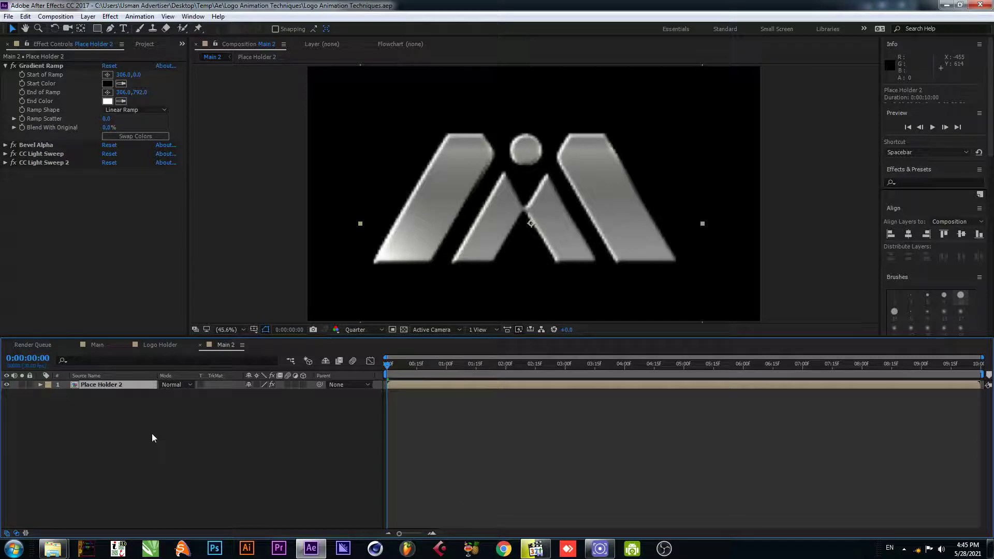
{"action": "key", "text": "ctrl+d"}
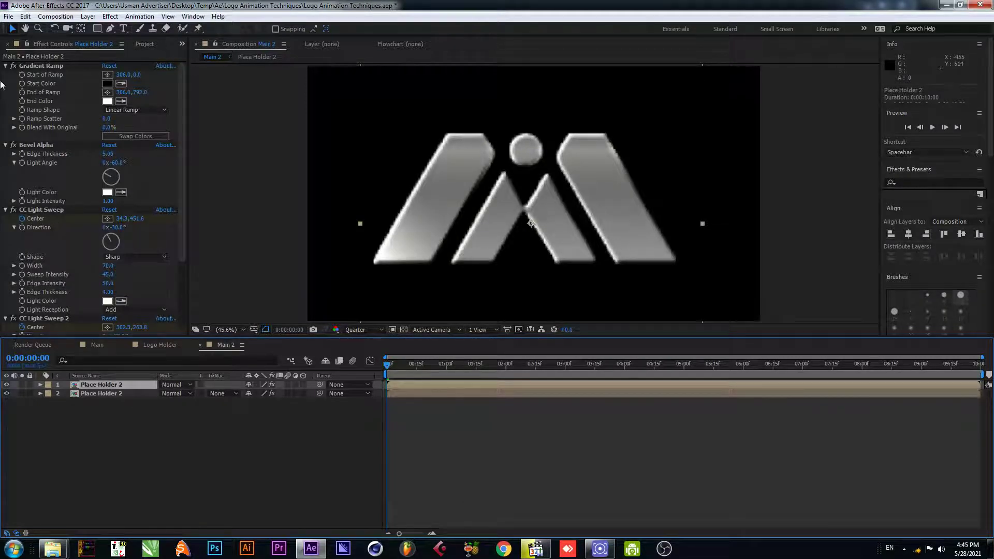
Step: Delete Gradient Ramp, Bevel Alpha and both CC Light Sweep effects from the upper Place Holder 2 copy
{"action": "left_click", "coordinate": [5, 65]}
{"action": "left_click", "coordinate": [5, 74]}
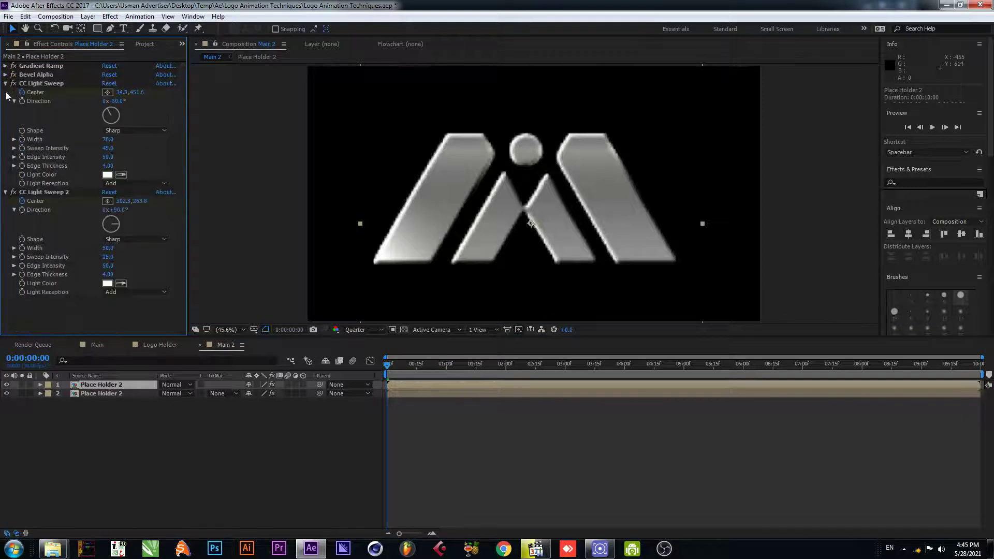
{"action": "left_click", "coordinate": [5, 83]}
{"action": "left_click", "coordinate": [5, 92]}
{"action": "left_click", "coordinate": [42, 92]}
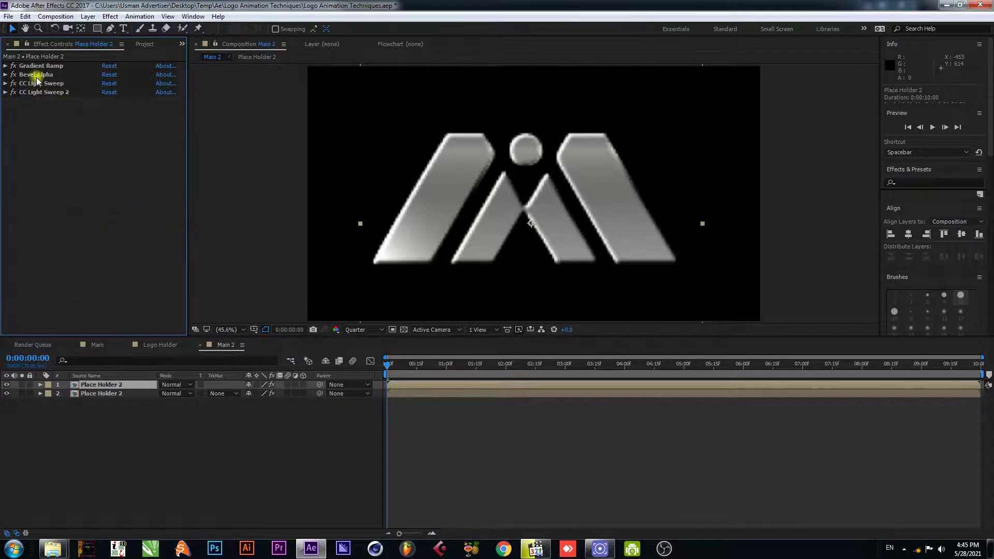
{"action": "left_click", "coordinate": [39, 76], "text": "shift"}
{"action": "left_click", "coordinate": [38, 67]}
{"action": "left_click", "coordinate": [38, 92], "text": "shift"}
{"action": "key", "text": "Delete"}
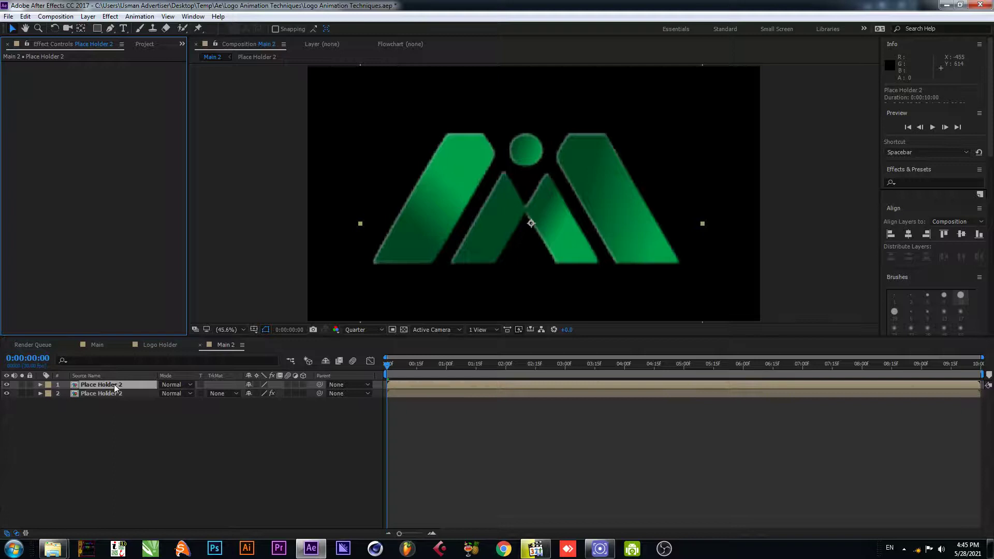
Step: Rename the upper Place Holder 2 copy as Vegas and deselect it
{"action": "right_click", "coordinate": [114, 384]}
{"action": "left_click", "coordinate": [156, 533]}
{"action": "type", "text": "Vegas"}
{"action": "key", "text": "Return"}
{"action": "left_click", "coordinate": [171, 511]}
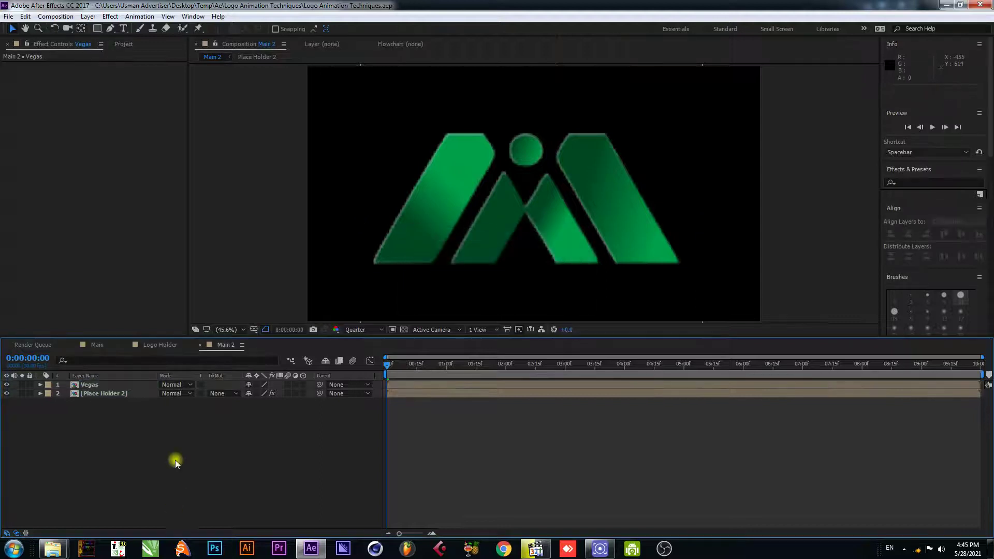
Step: Apply the Vegas effect to the Vegas layer and set its Segments to 1
{"action": "left_click", "coordinate": [104, 386]}
{"action": "key", "text": "ctrl+space"}
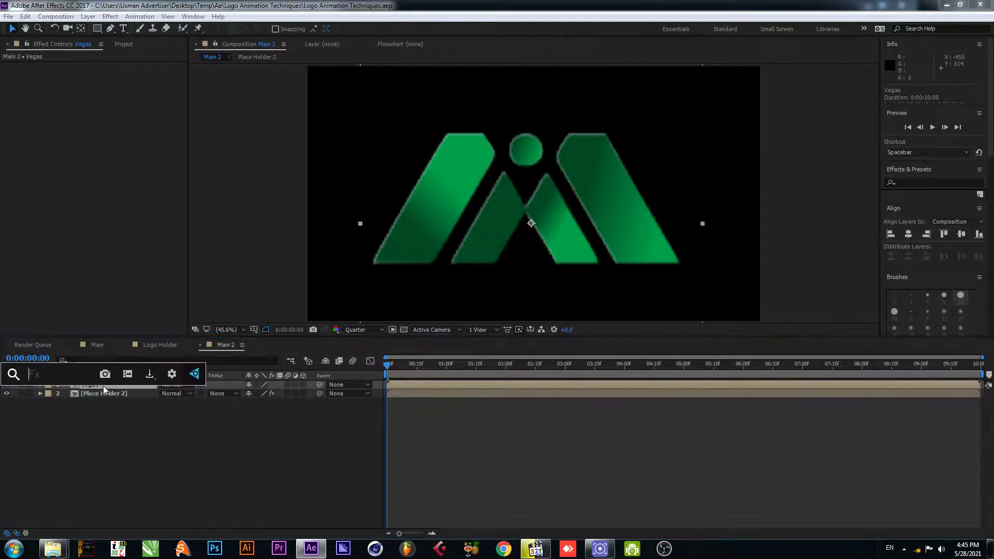
{"action": "type", "text": "veg"}
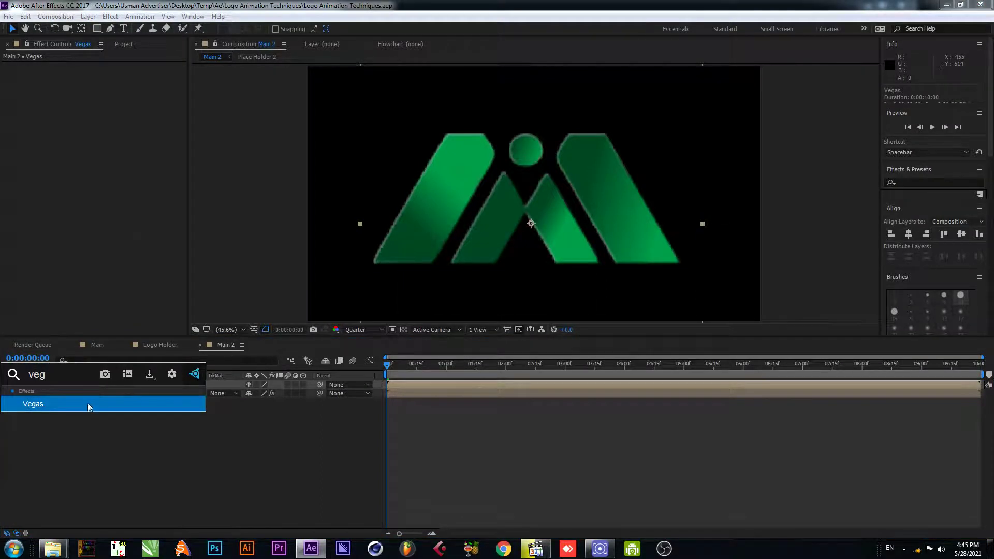
{"action": "left_click", "coordinate": [88, 403]}
{"action": "left_click", "coordinate": [106, 109]}
{"action": "type", "text": "1"}
{"action": "key", "text": "Return"}
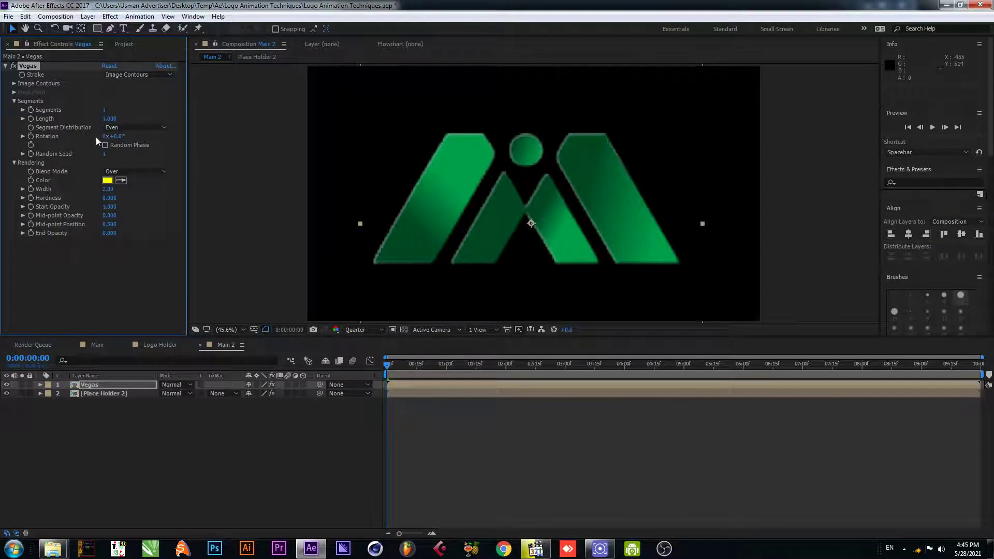
Step: Set the Vegas effect's Width to 4, Mid-point Opacity to -0.5 and Mid-point Position to 0.3, and save the project
{"action": "left_click", "coordinate": [107, 190]}
{"action": "type", "text": "4"}
{"action": "key", "text": "Return"}
{"action": "left_click_drag", "start_coordinate": [110, 219], "coordinate": [19, 224]}
{"action": "left_click", "coordinate": [110, 216]}
{"action": "type", "text": "-0.5"}
{"action": "key", "text": "Return"}
{"action": "left_click", "coordinate": [109, 224]}
{"action": "type", "text": "0.3"}
{"action": "key", "text": "Return"}
{"action": "key", "text": "ctrl+s"}
Step: Change the Vegas stroke color to golden yellow FFC000
{"action": "left_click", "coordinate": [107, 180]}
{"action": "left_click", "coordinate": [734, 315]}
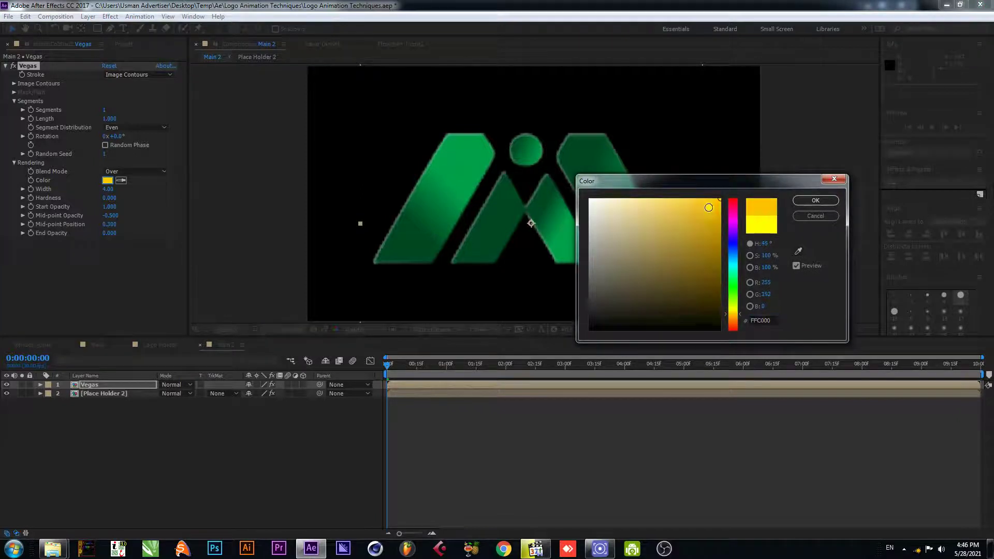
{"action": "left_click", "coordinate": [815, 200]}
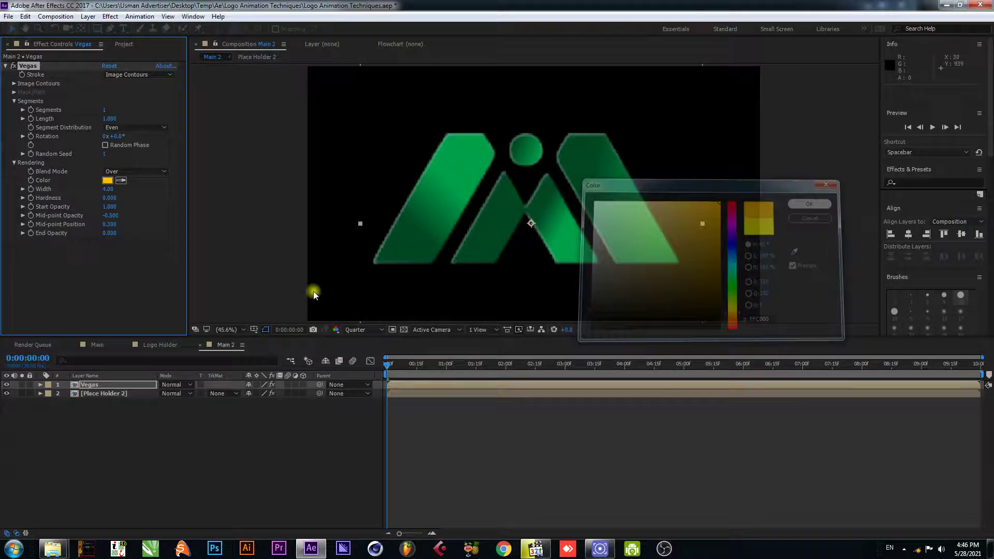
Step: Open the Place Holder 2 composition and create shapes from the 01.ai vector layer
{"action": "left_click", "coordinate": [104, 393]}
{"action": "double_click", "coordinate": [103, 393]}
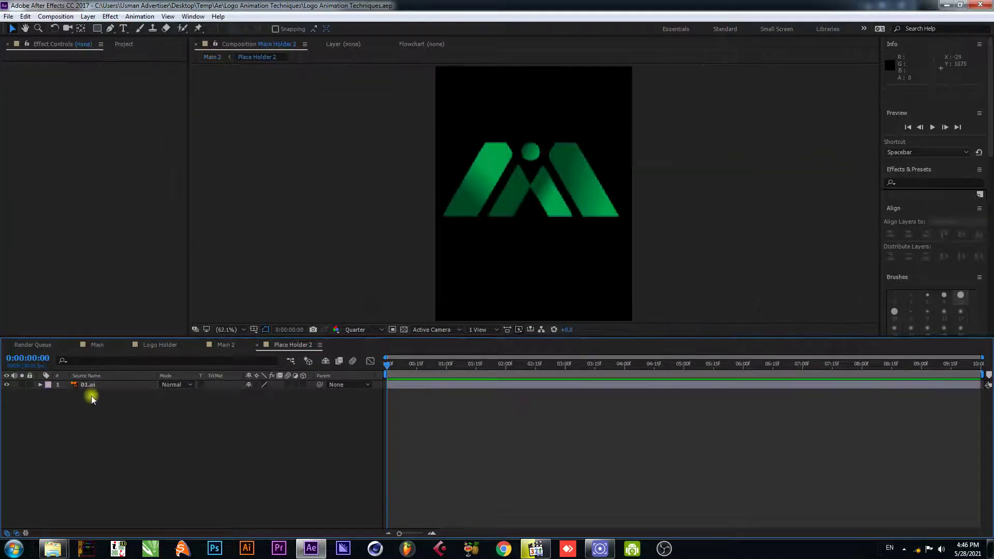
{"action": "right_click", "coordinate": [89, 385]}
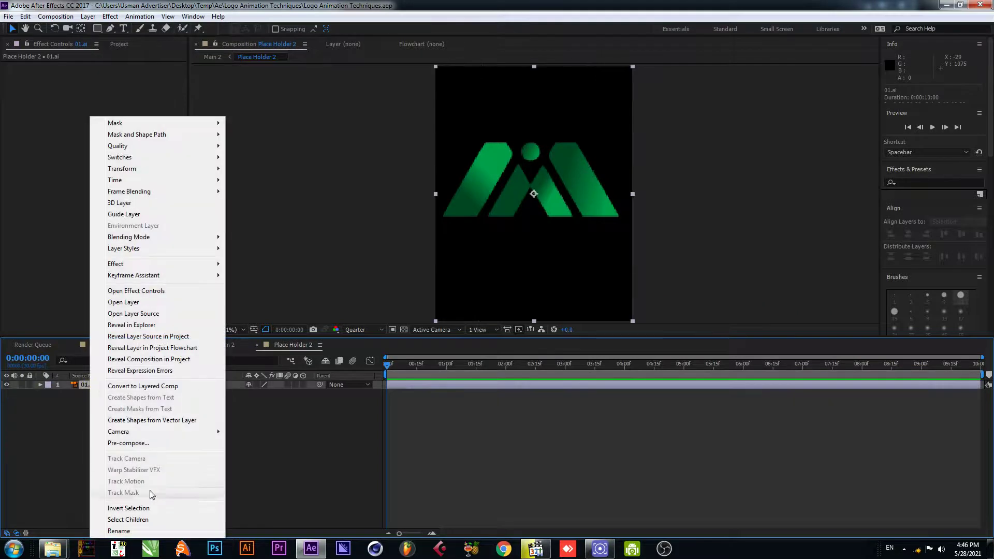
{"action": "left_click", "coordinate": [149, 421]}
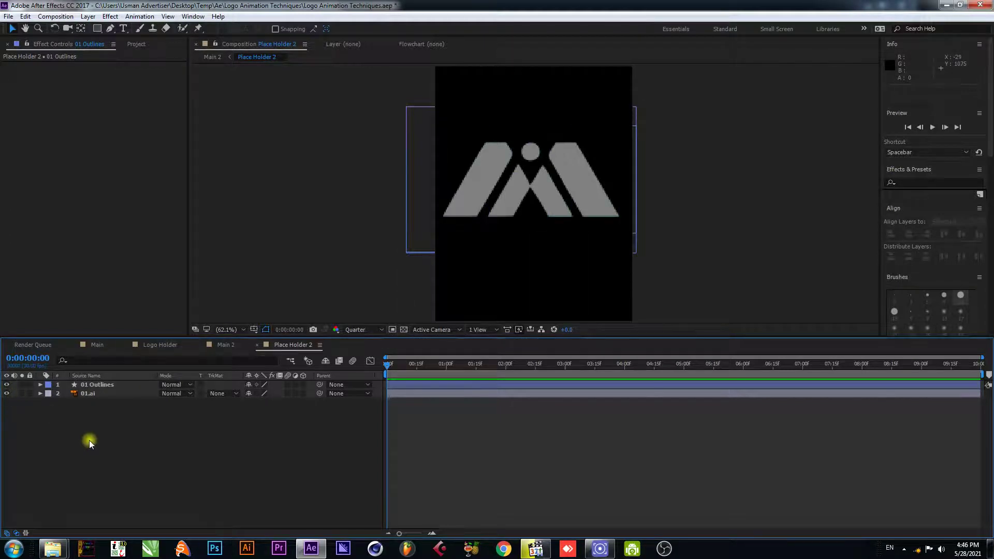
Step: Return to the Main 2 composition and set the Vegas effect's Blend Mode to Transparent
{"action": "left_click", "coordinate": [226, 345]}
{"action": "left_click", "coordinate": [295, 433]}
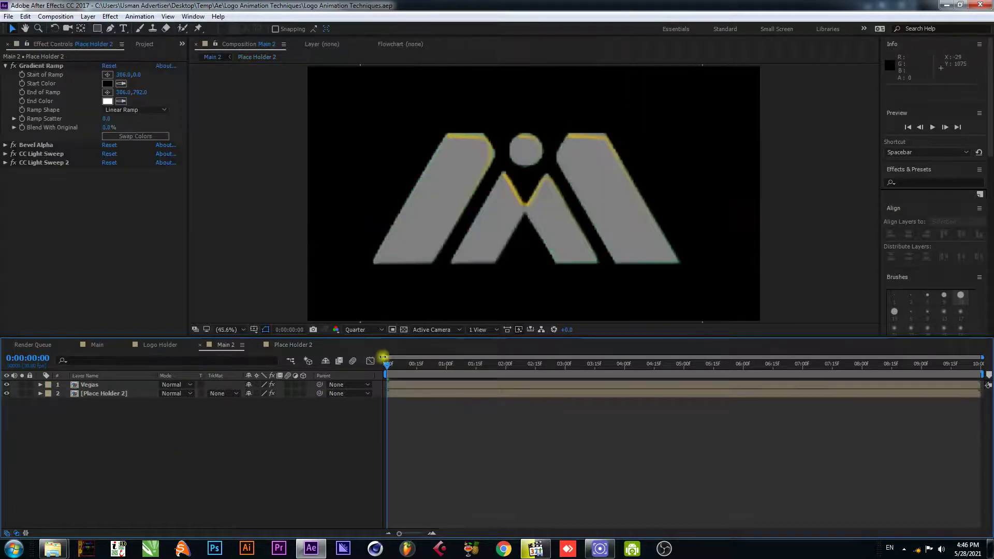
{"action": "left_click_drag", "start_coordinate": [404, 367], "coordinate": [384, 373]}
{"action": "left_click", "coordinate": [89, 385]}
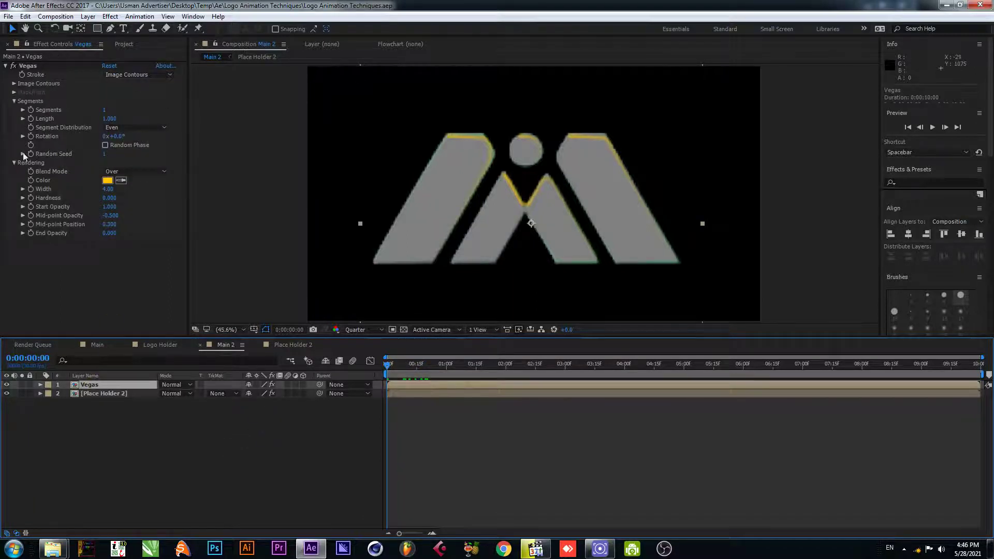
{"action": "left_click", "coordinate": [151, 169]}
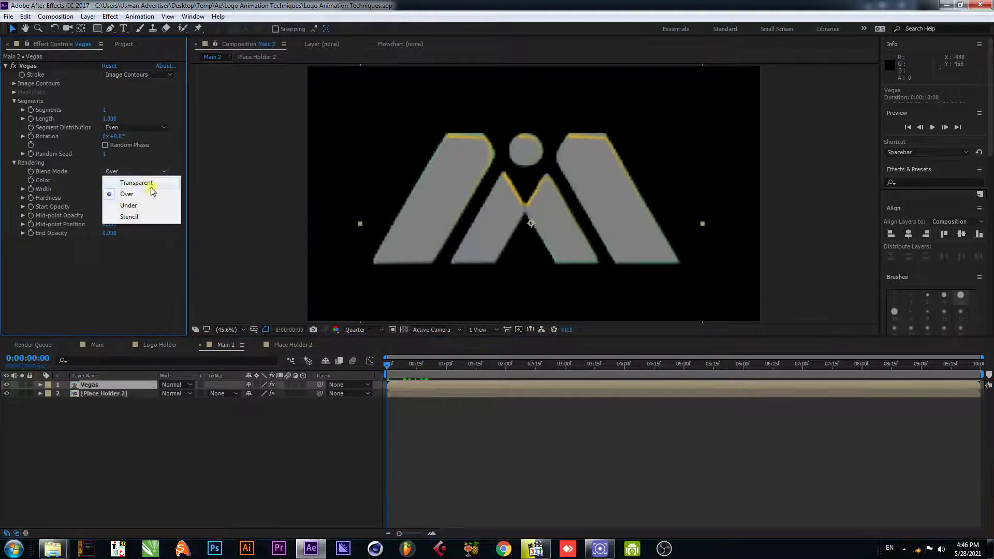
{"action": "left_click", "coordinate": [147, 180]}
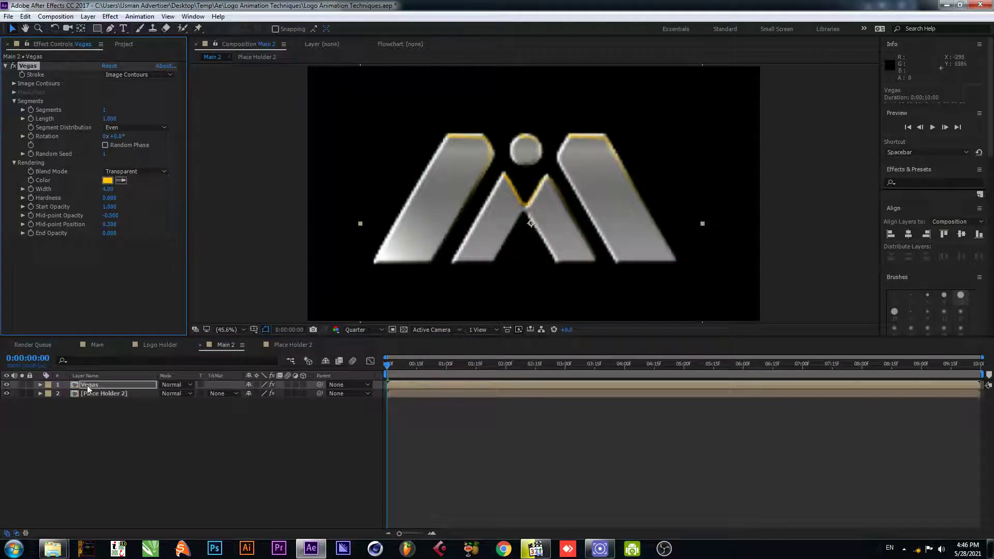
Step: Hide the Place Holder 2 layer to isolate the Vegas strokes
{"action": "left_click", "coordinate": [7, 393]}
{"action": "left_click", "coordinate": [33, 410]}
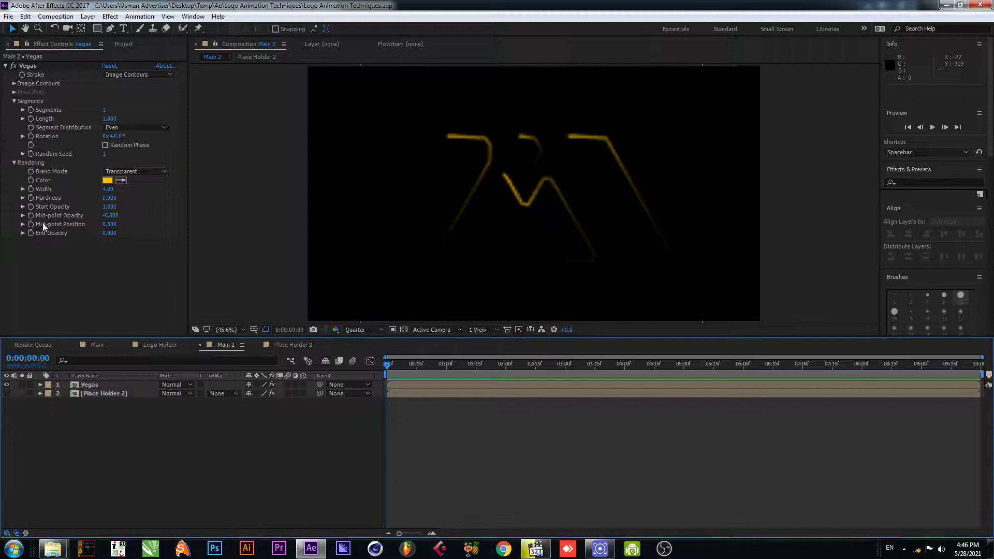
{"action": "left_click", "coordinate": [8, 66]}
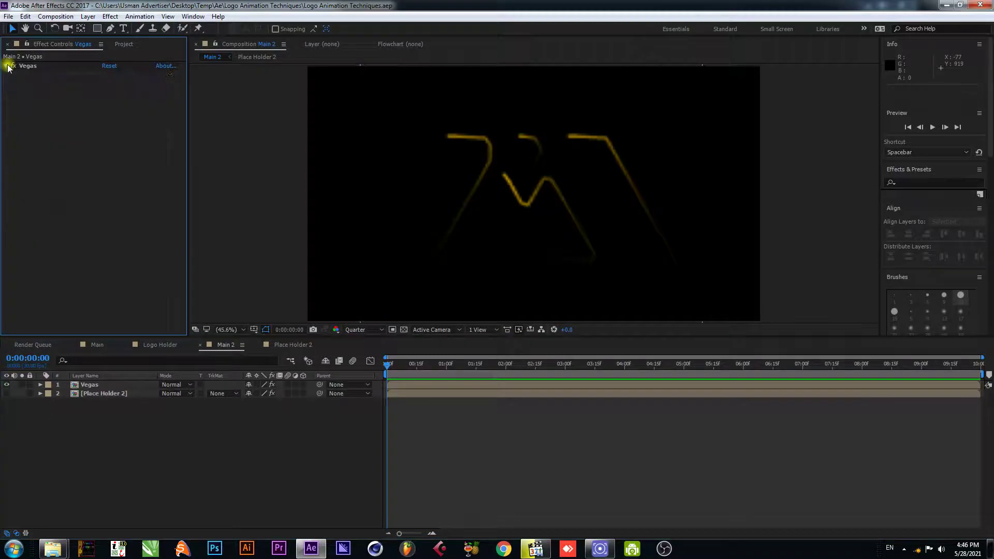
{"action": "left_click", "coordinate": [8, 66]}
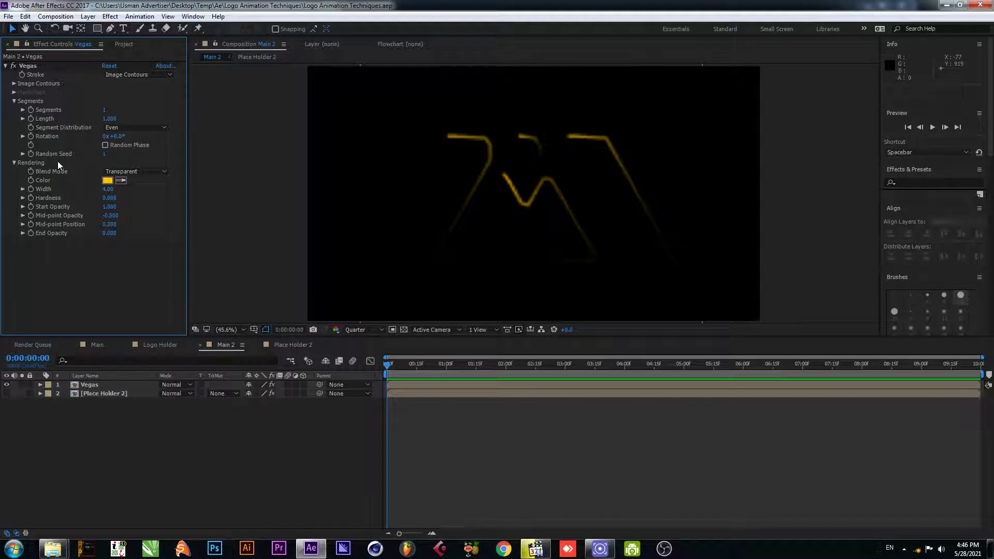
Step: Drive the Vegas effect's Rotation with the expression time*200 and play back the moving strokes
{"action": "left_click", "coordinate": [30, 136], "text": "alt"}
{"action": "type", "text": "t"}
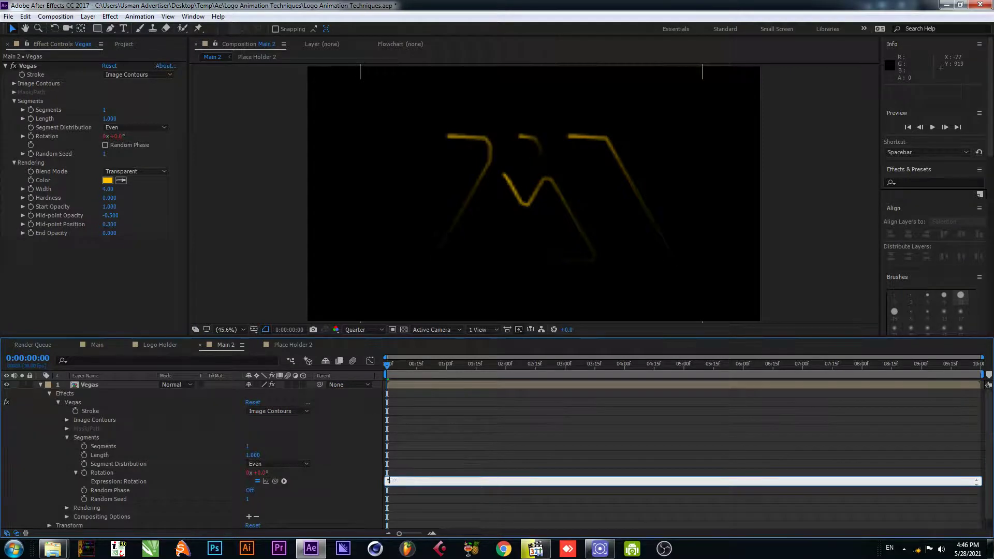
{"action": "type", "text": "ime*200"}
{"action": "left_click", "coordinate": [464, 456]}
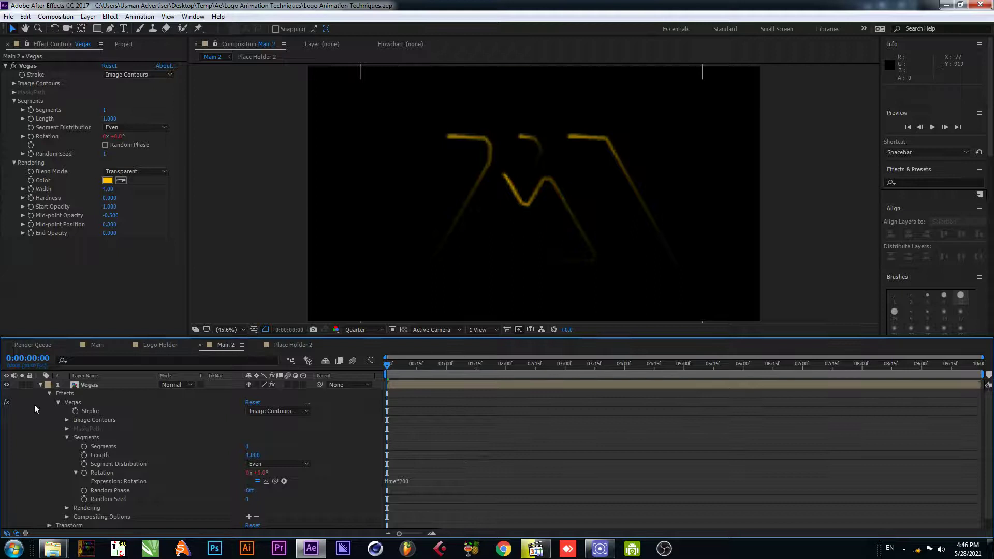
{"action": "left_click", "coordinate": [41, 384]}
{"action": "key", "text": "space"}
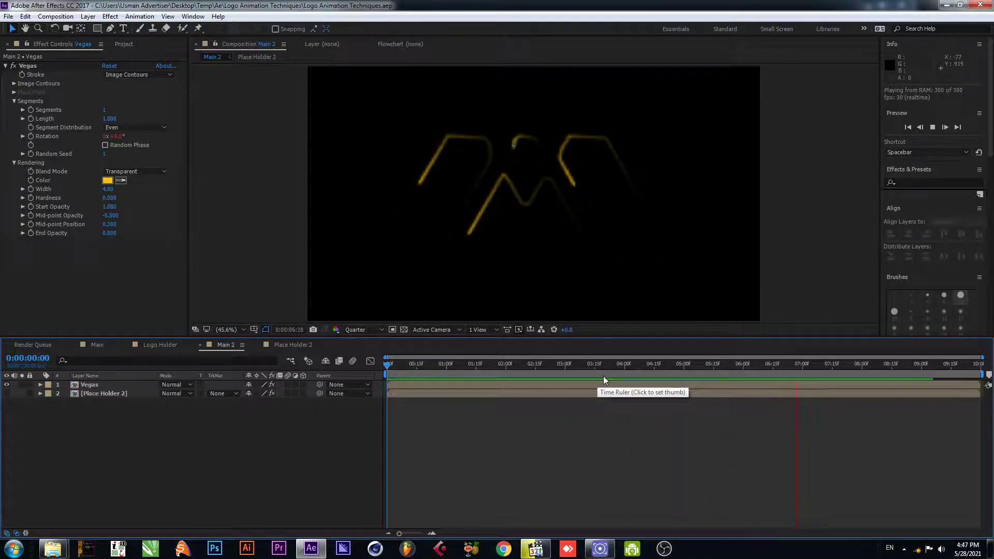
{"action": "key", "text": "space"}
{"action": "key", "text": "space"}
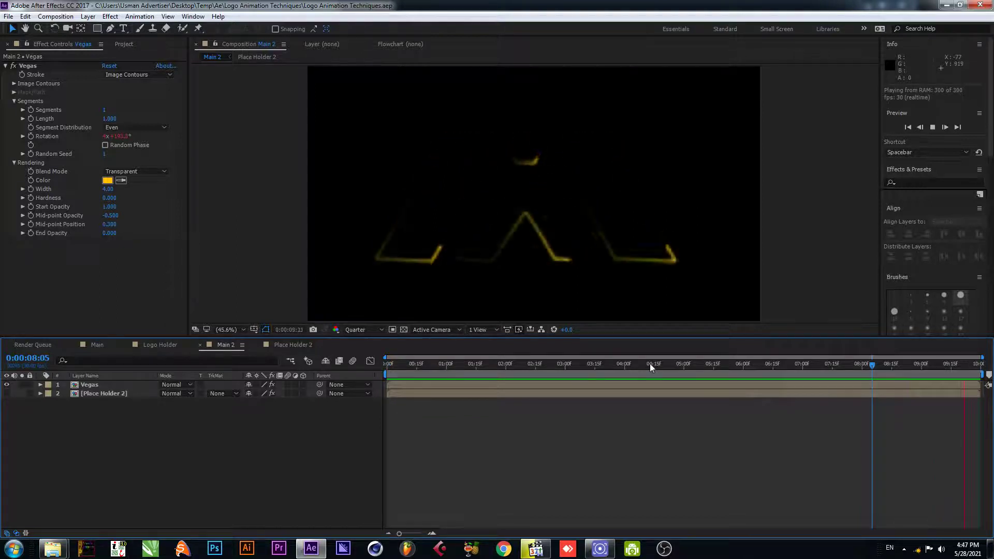
{"action": "key", "text": "space"}
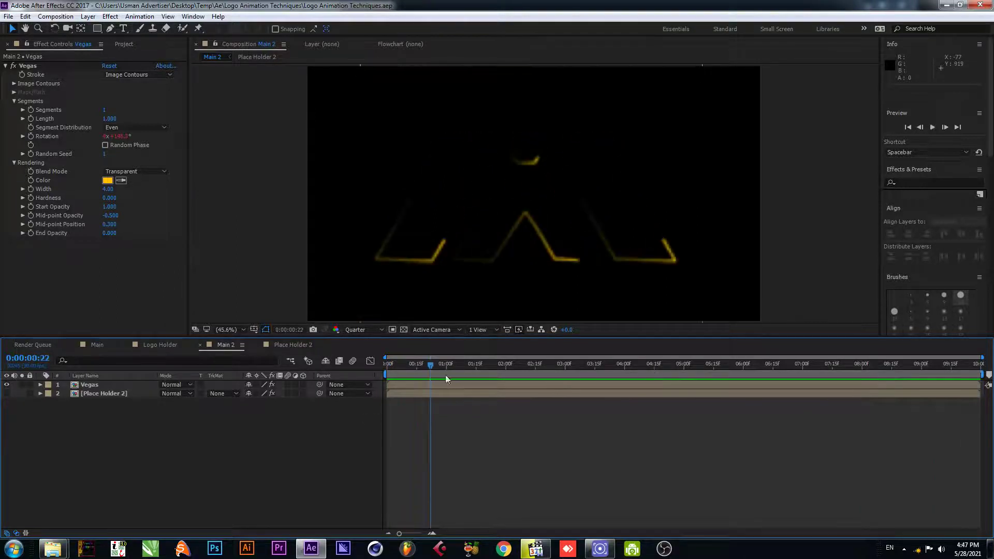
{"action": "key", "text": "Home"}
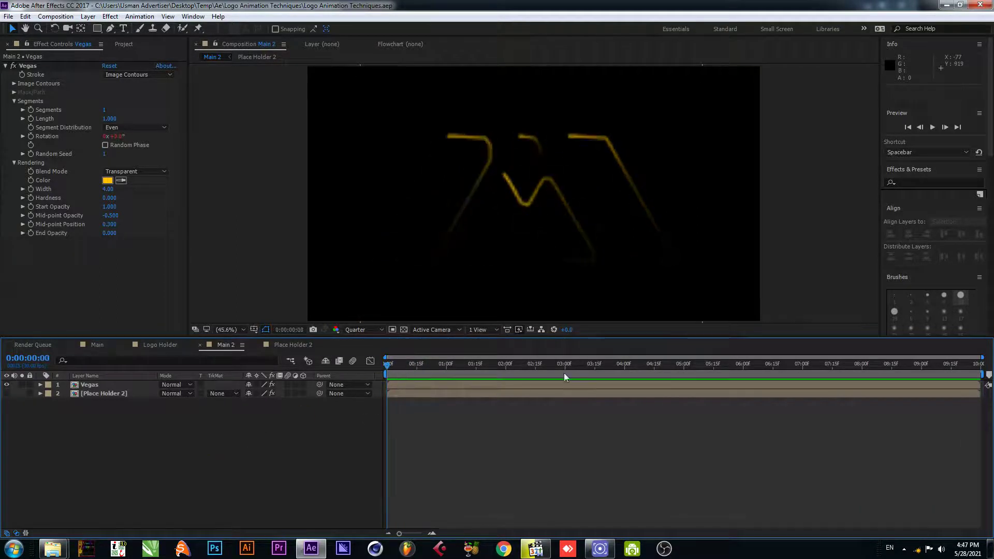
Step: Keyframe the Vegas effect's Start Opacity from 1.000 at 0:00:04:01 to 0.000 at 0:00:05:29, save the project, and preview the fade
{"action": "left_click_drag", "start_coordinate": [563, 376], "coordinate": [622, 385]}
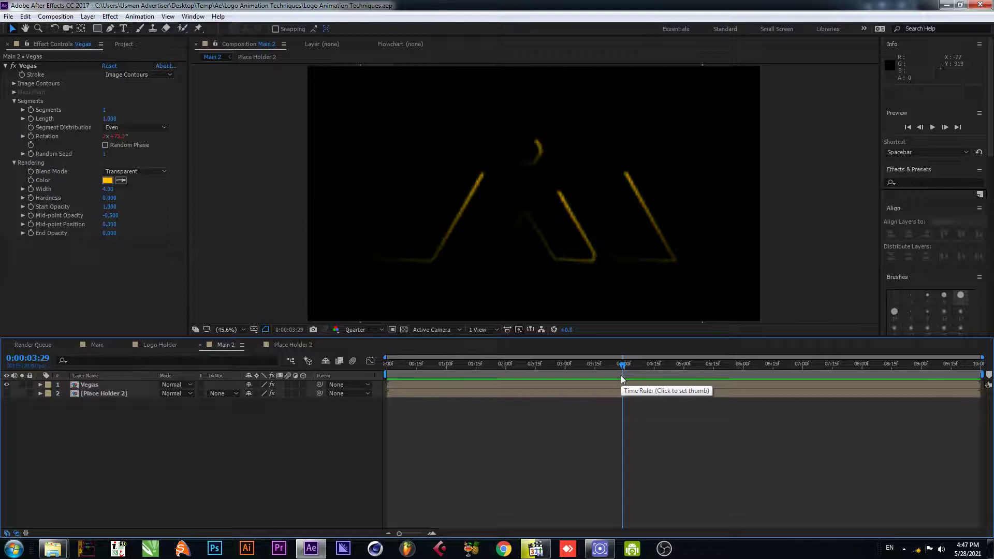
{"action": "left_click_drag", "start_coordinate": [608, 368], "coordinate": [626, 375]}
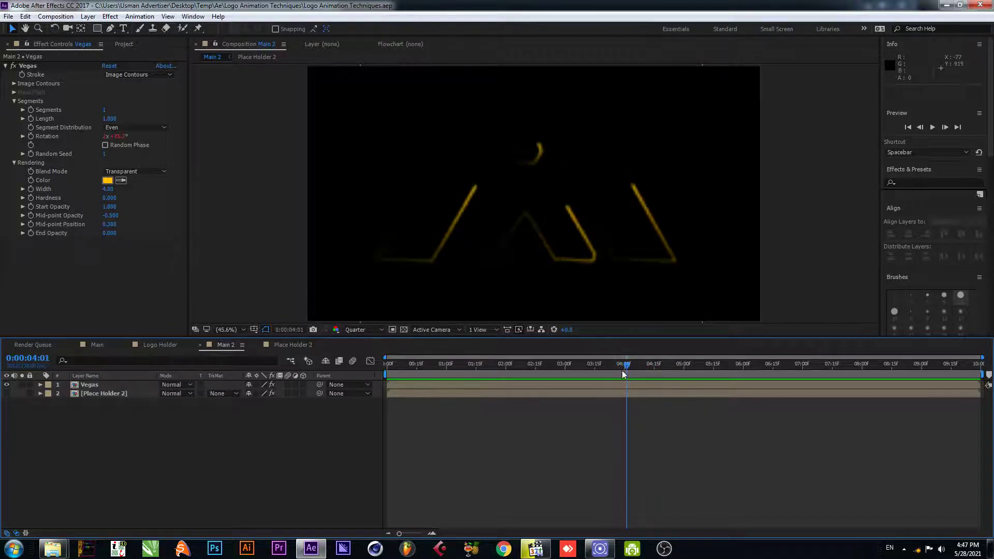
{"action": "left_click", "coordinate": [31, 206]}
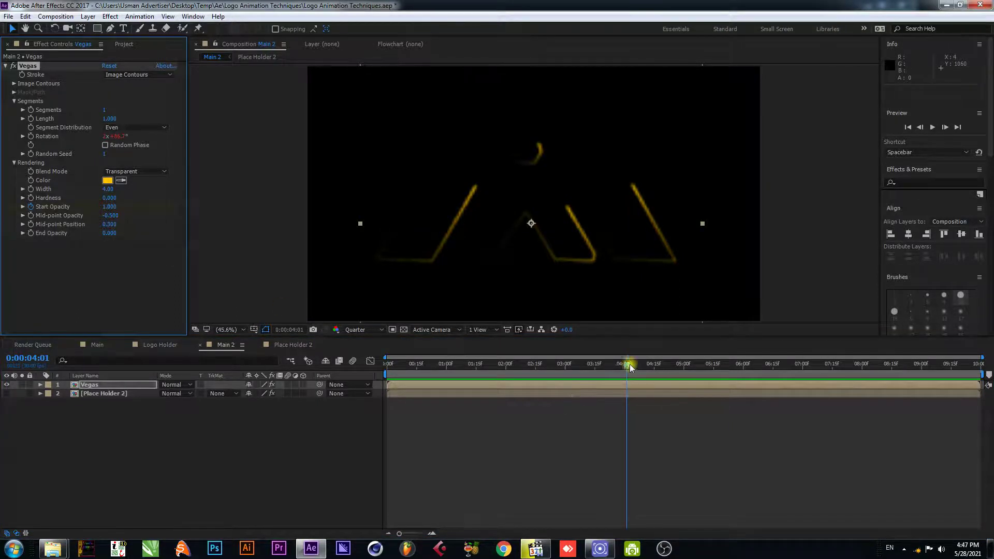
{"action": "left_click_drag", "start_coordinate": [630, 367], "coordinate": [742, 381]}
{"action": "left_click_drag", "start_coordinate": [114, 209], "coordinate": [44, 213]}
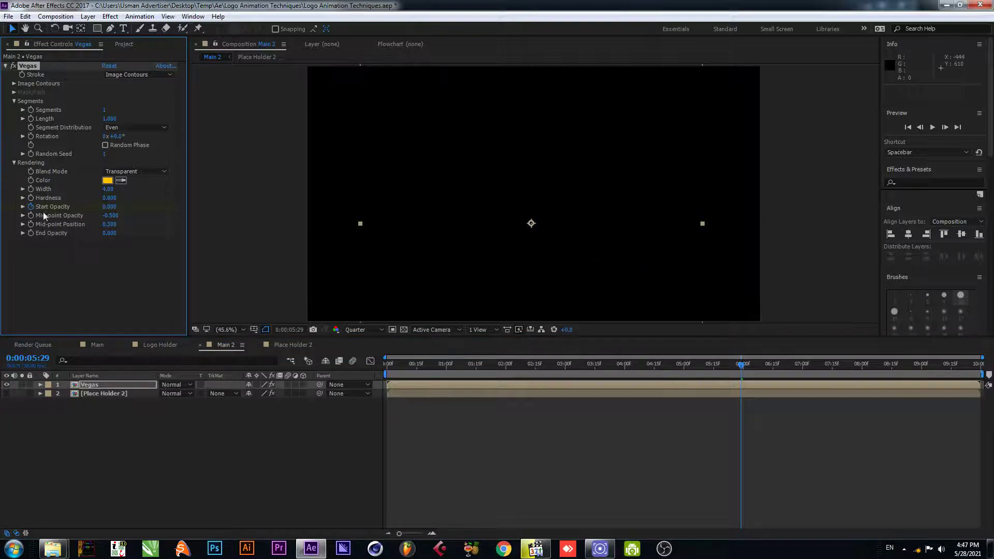
{"action": "key", "text": "ctrl+s"}
{"action": "left_click_drag", "start_coordinate": [739, 367], "coordinate": [582, 384]}
{"action": "key", "text": "space"}
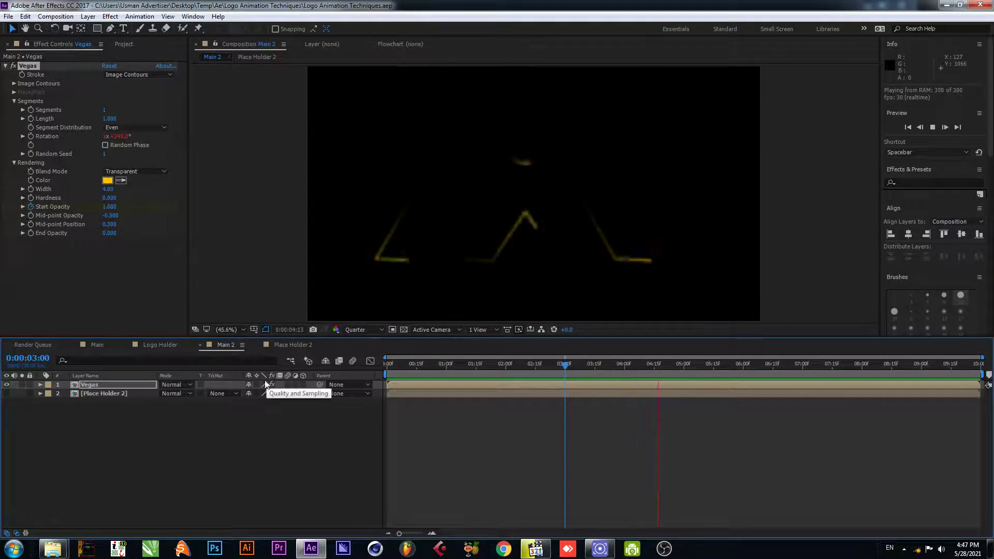
{"action": "key", "text": "space"}
{"action": "left_click_drag", "start_coordinate": [729, 365], "coordinate": [739, 384]}
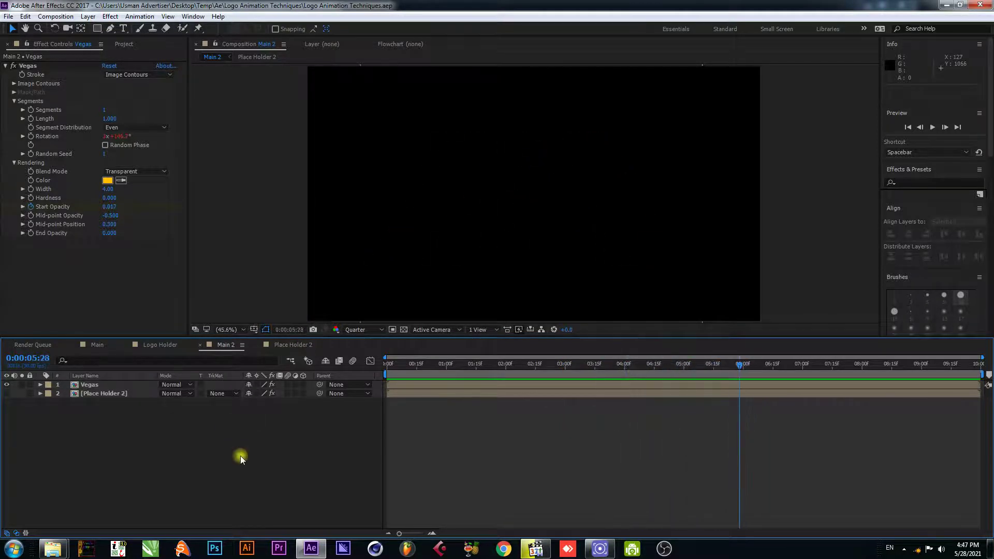
{"action": "left_click", "coordinate": [134, 423]}
{"action": "left_click", "coordinate": [99, 385]}
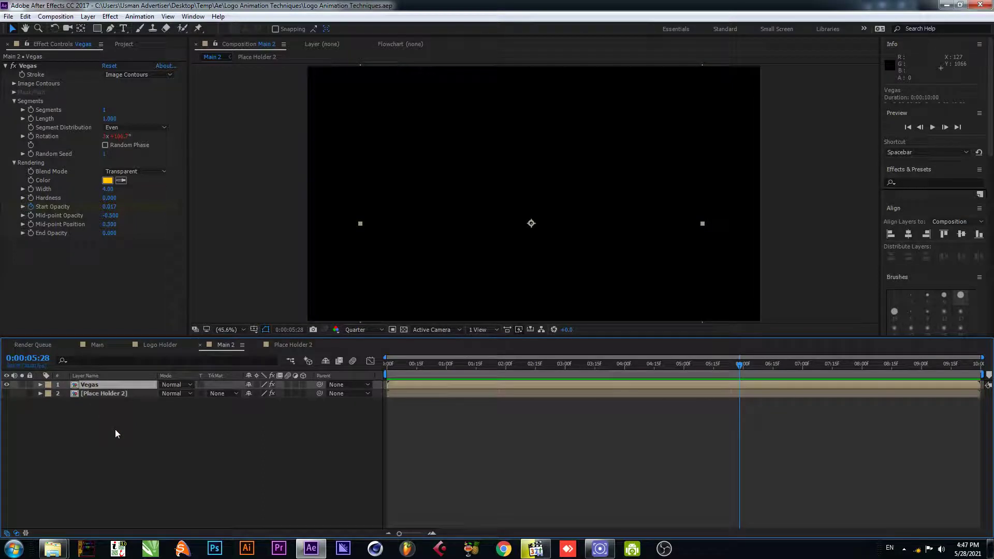
{"action": "left_click", "coordinate": [115, 430]}
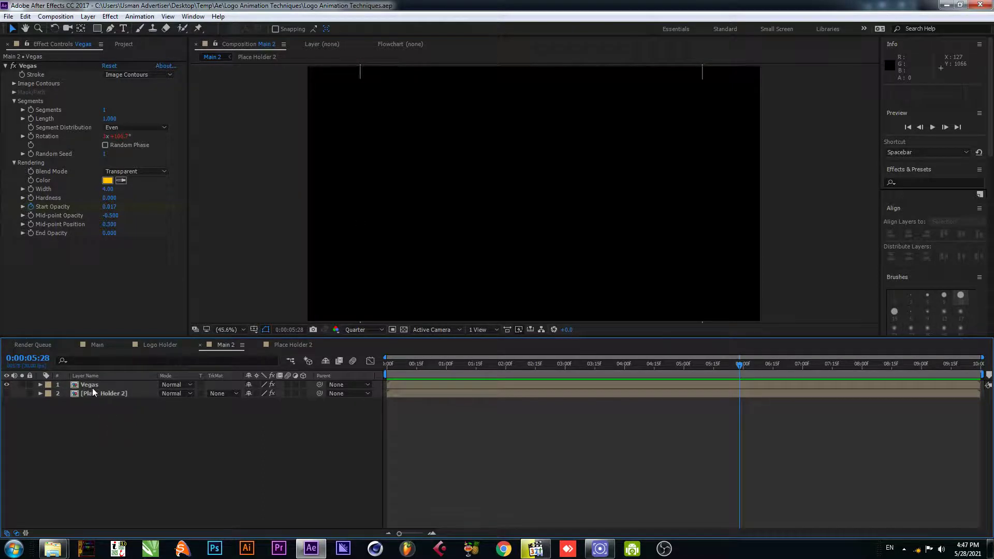
{"action": "left_click", "coordinate": [93, 386]}
{"action": "left_click", "coordinate": [117, 429]}
{"action": "key", "text": "ctrl+d"}
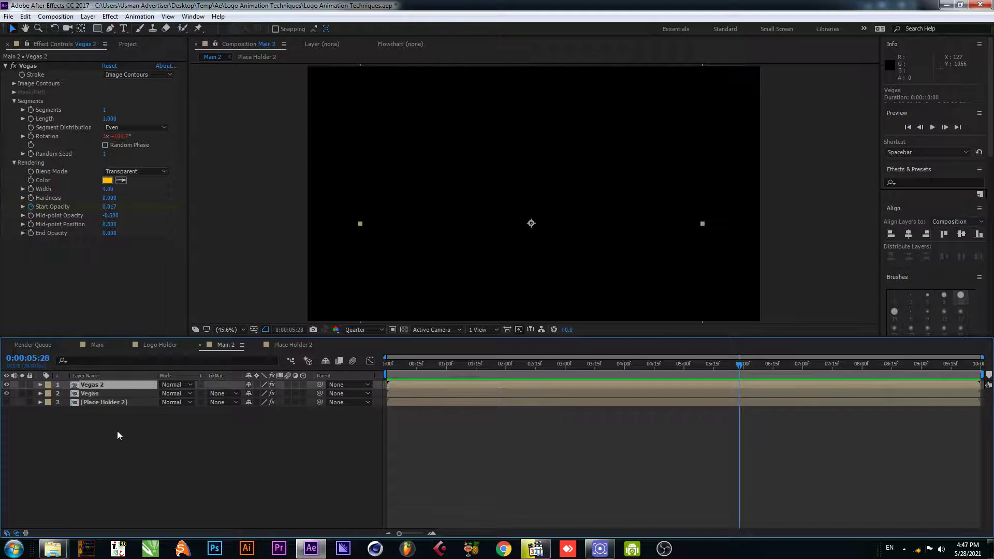
{"action": "left_click", "coordinate": [178, 384]}
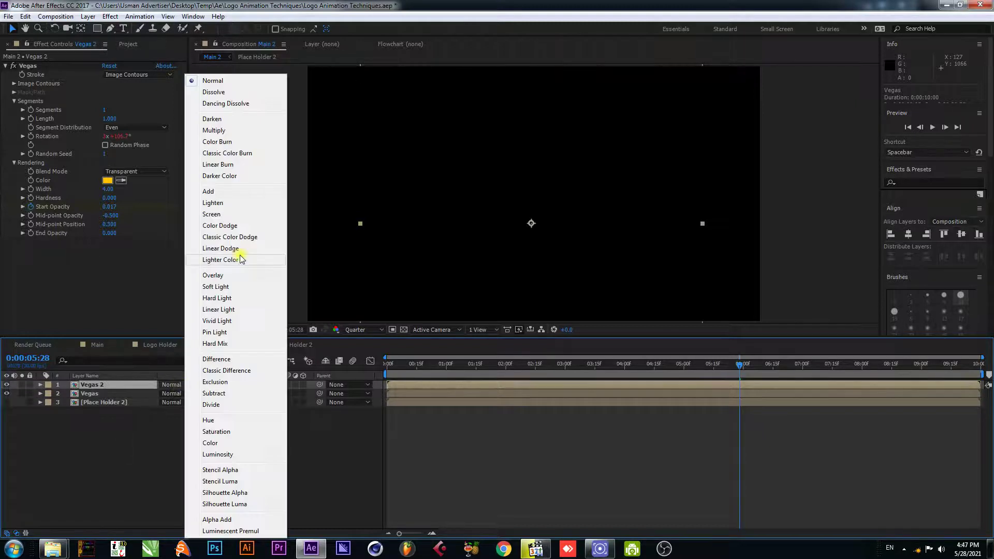
{"action": "left_click", "coordinate": [111, 404]}
{"action": "key", "text": "ctrl+z"}
Step: Apply a Glow effect to the Vegas layer
{"action": "left_click", "coordinate": [95, 385]}
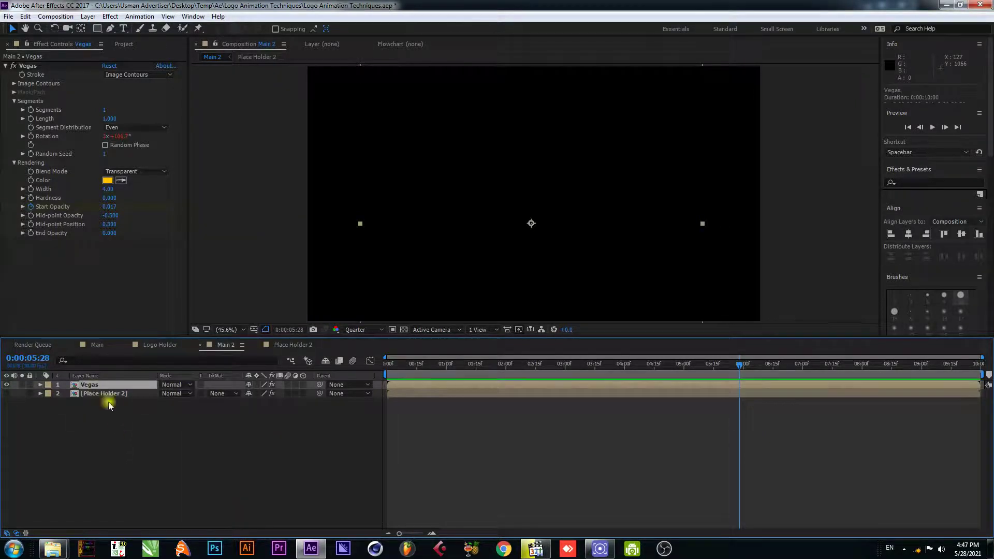
{"action": "key", "text": "ctrl+space"}
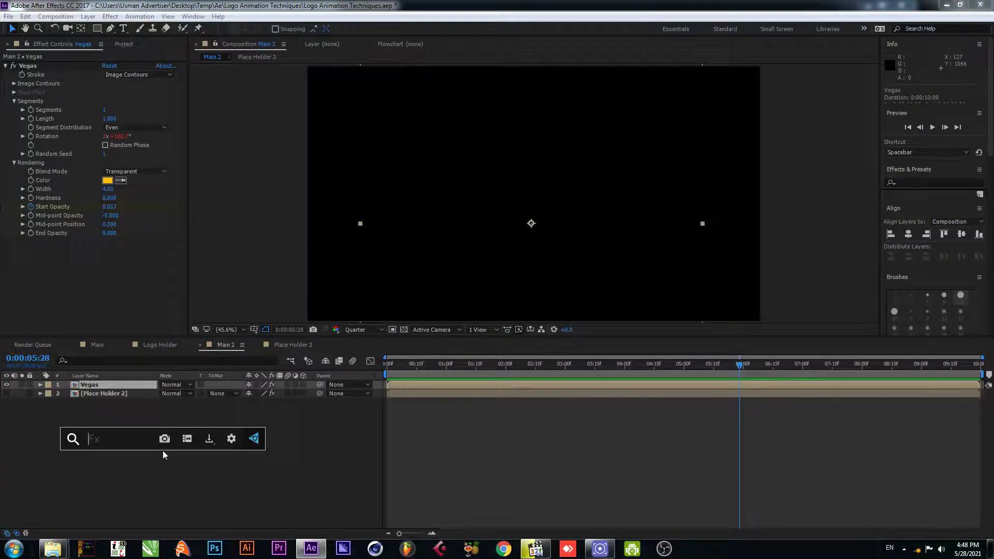
{"action": "type", "text": "glow"}
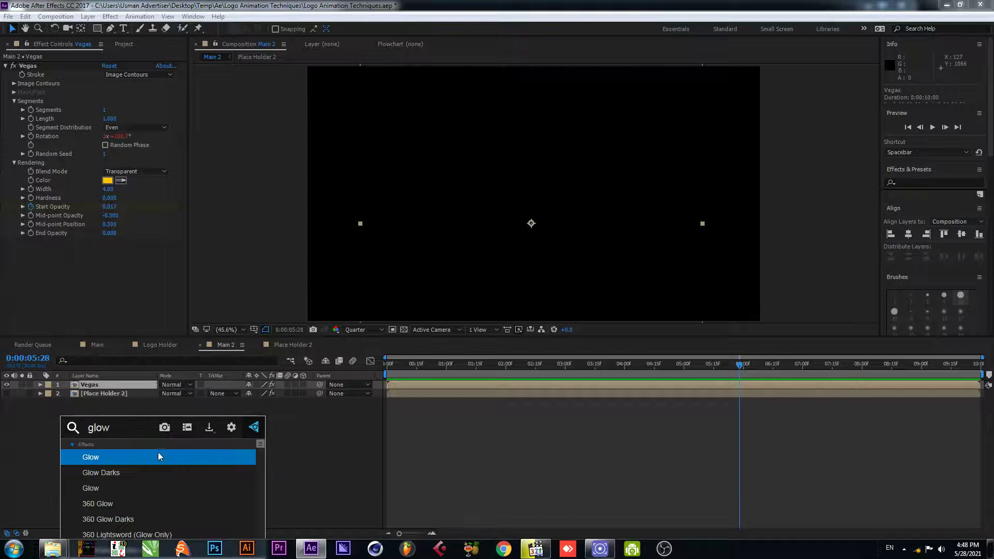
{"action": "left_click", "coordinate": [134, 488]}
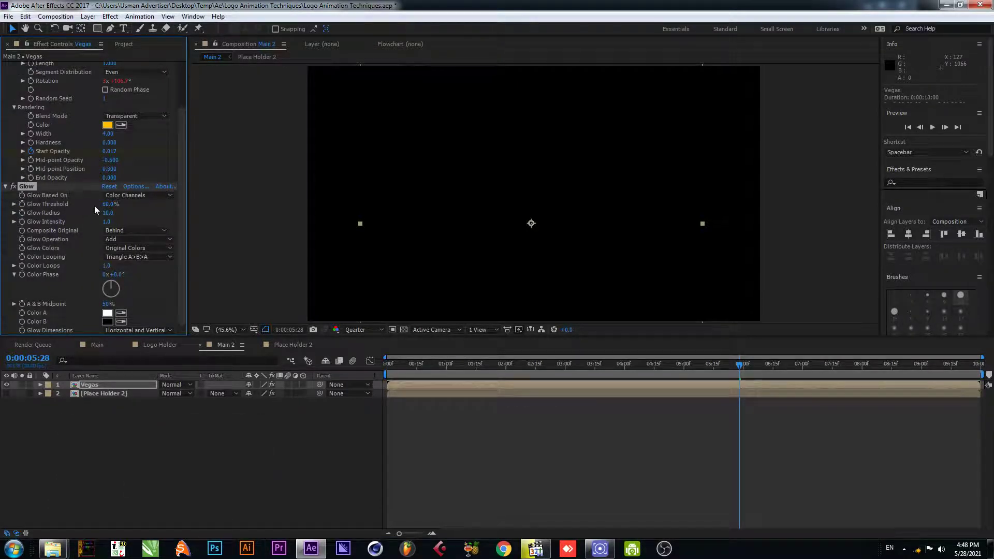
Step: Set the Glow Threshold to 85% and the Glow Radius to 75, checking the strokes at 0:00:01:18
{"action": "left_click", "coordinate": [111, 204]}
{"action": "type", "text": "85"}
{"action": "key", "text": "Return"}
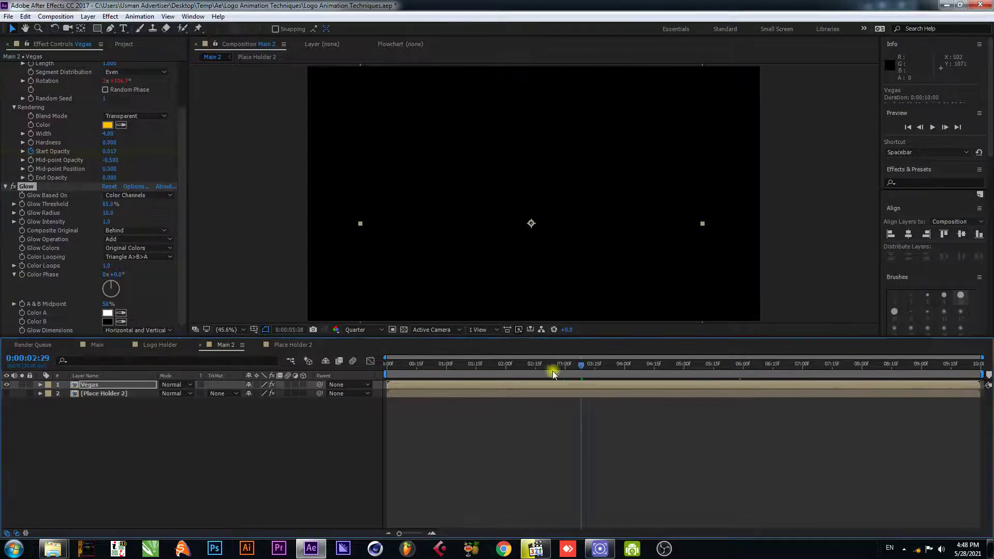
{"action": "left_click_drag", "start_coordinate": [575, 371], "coordinate": [482, 370]}
{"action": "left_click", "coordinate": [107, 213]}
{"action": "type", "text": "75"}
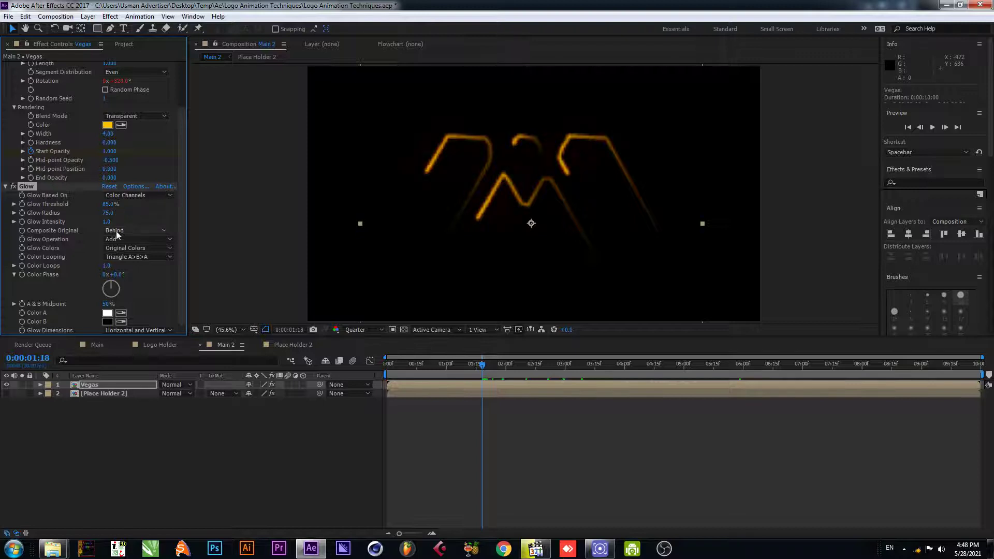
Step: Duplicate the Glow effect twice on the Vegas layer to intensify the glow around the strokes
{"action": "left_click", "coordinate": [5, 186]}
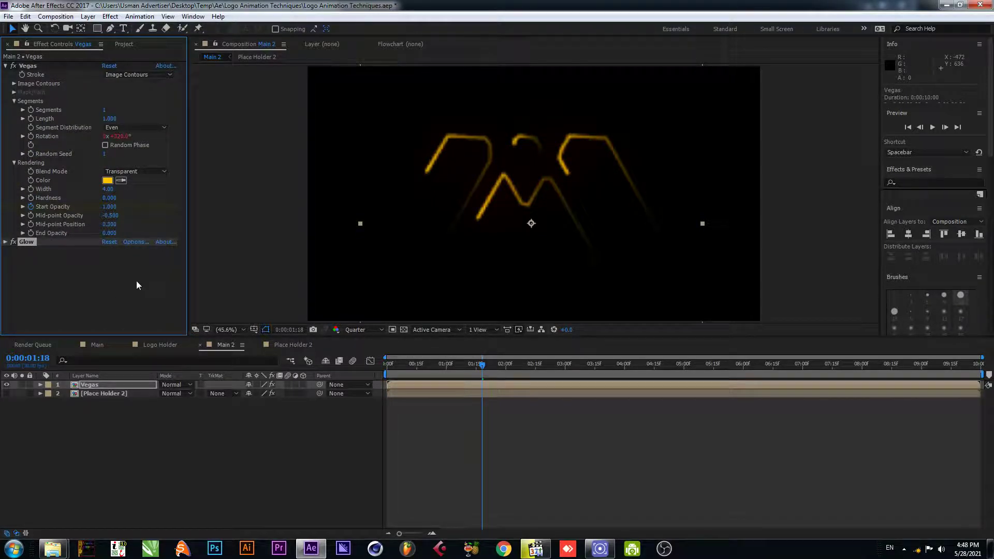
{"action": "key", "text": "ctrl+d"}
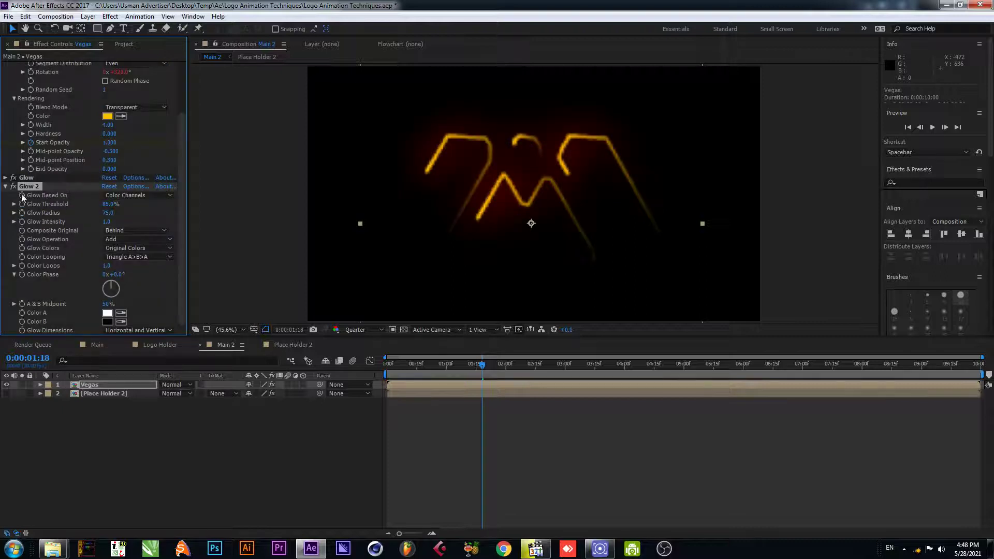
{"action": "left_click", "coordinate": [6, 187]}
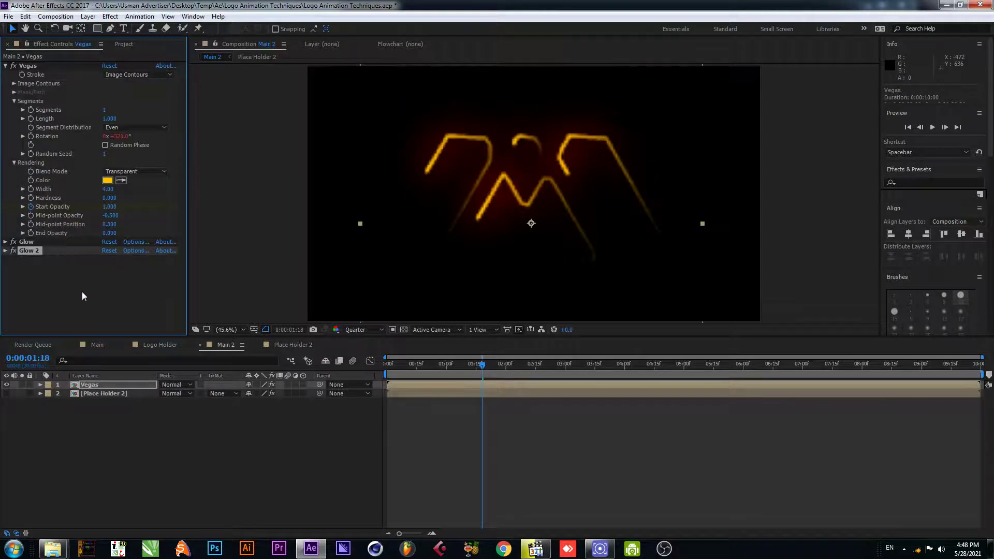
{"action": "key", "text": "ctrl+d"}
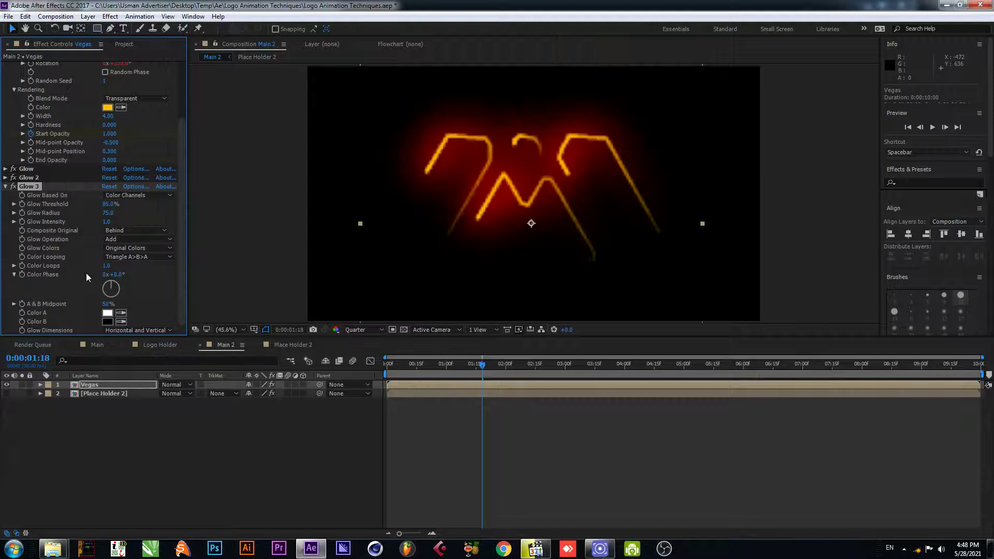
Step: Open the Place Holder 2 composition and inspect its composition settings
{"action": "left_click", "coordinate": [292, 344]}
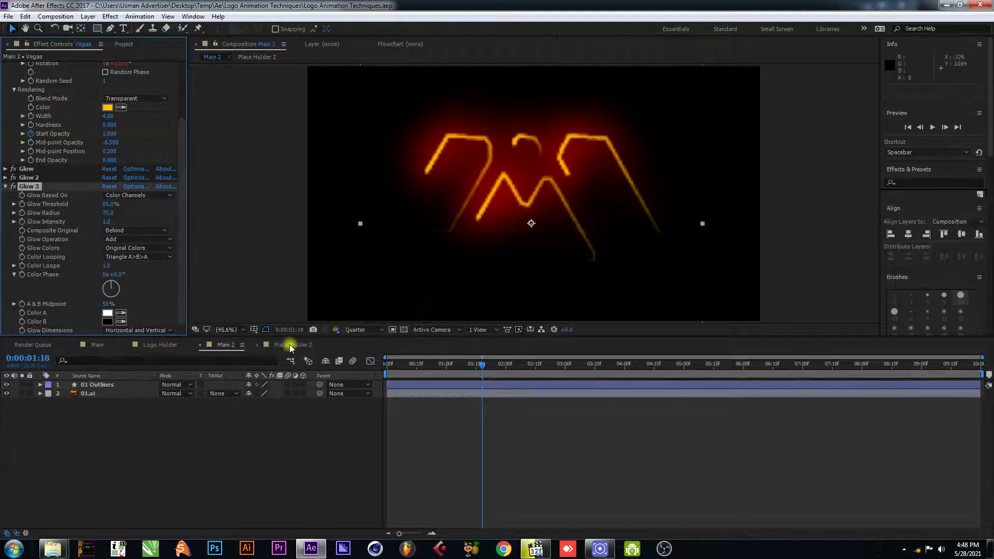
{"action": "left_click", "coordinate": [222, 436]}
{"action": "right_click", "coordinate": [217, 434]}
{"action": "left_click", "coordinate": [209, 470]}
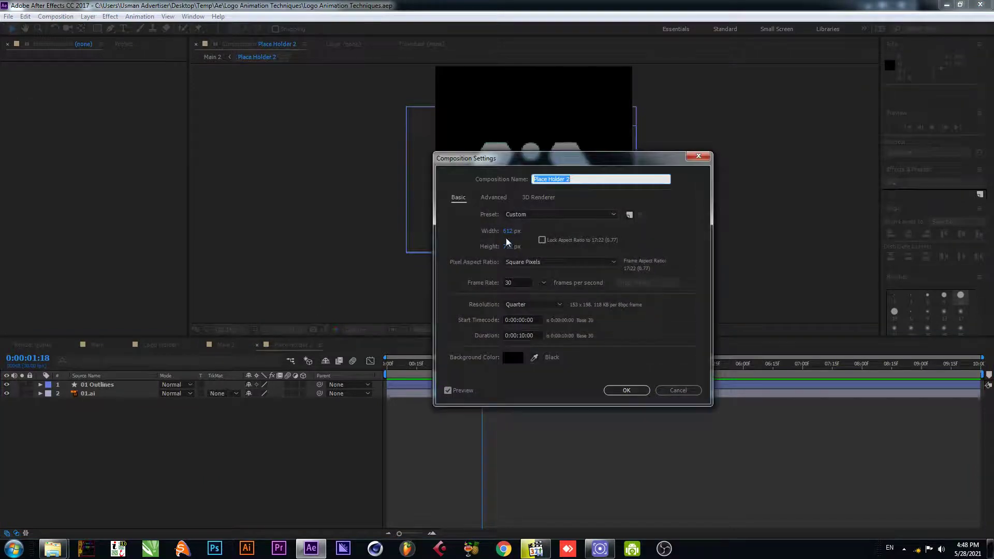
{"action": "left_click_drag", "start_coordinate": [572, 158], "coordinate": [461, 169]}
{"action": "left_click", "coordinate": [560, 404]}
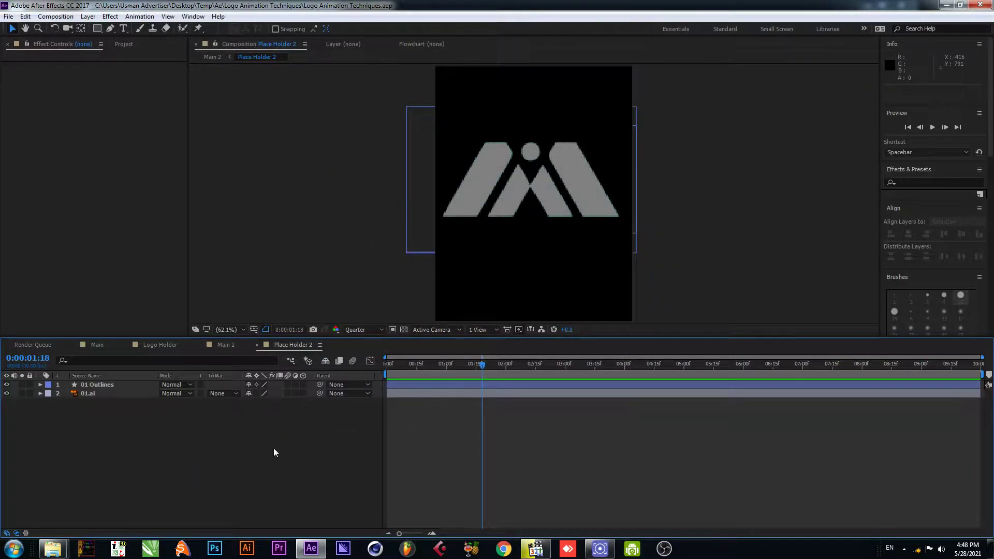
Step: Resize the Place Holder 2 composition to 3000 px wide and 1000 px high
{"action": "key", "text": "ctrl+k"}
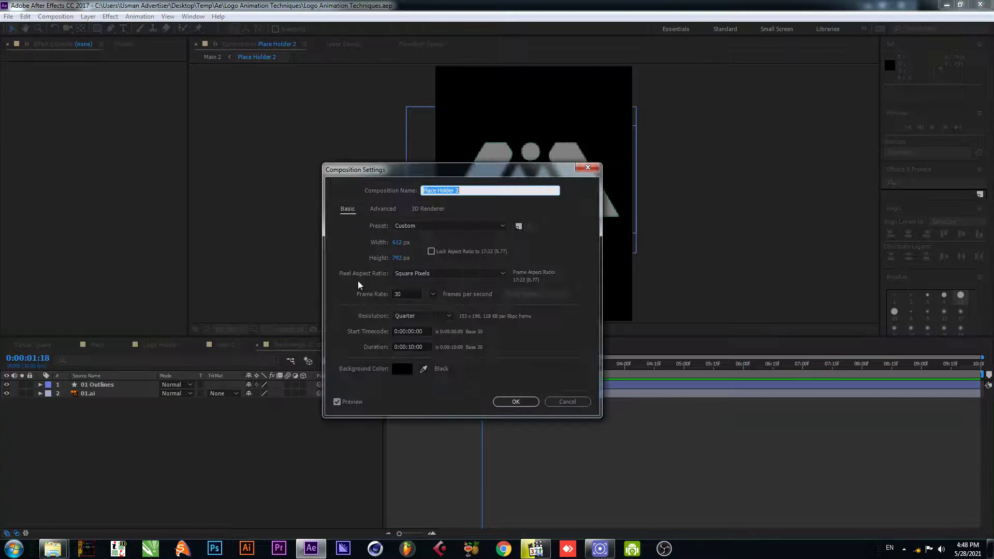
{"action": "left_click", "coordinate": [396, 242]}
{"action": "type", "text": "300"}
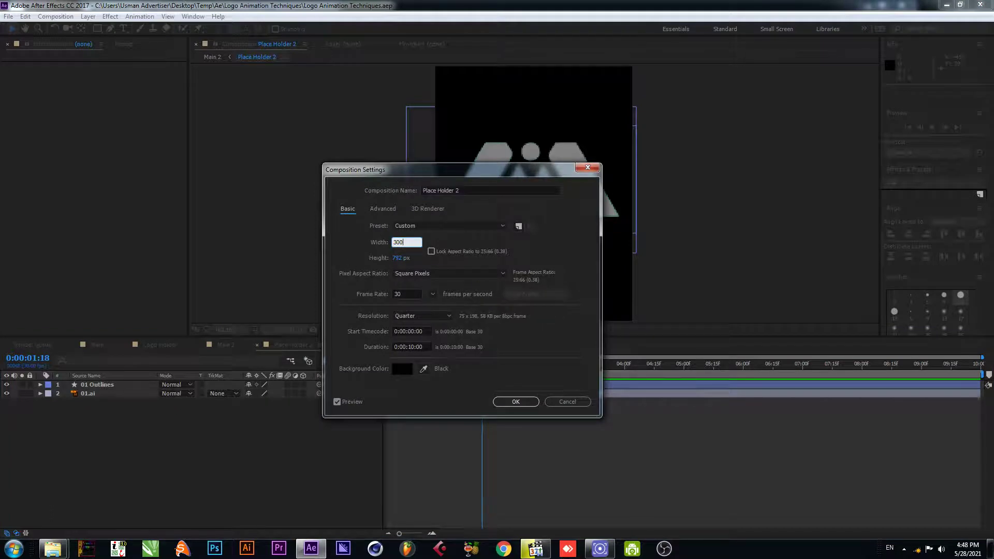
{"action": "type", "text": "0"}
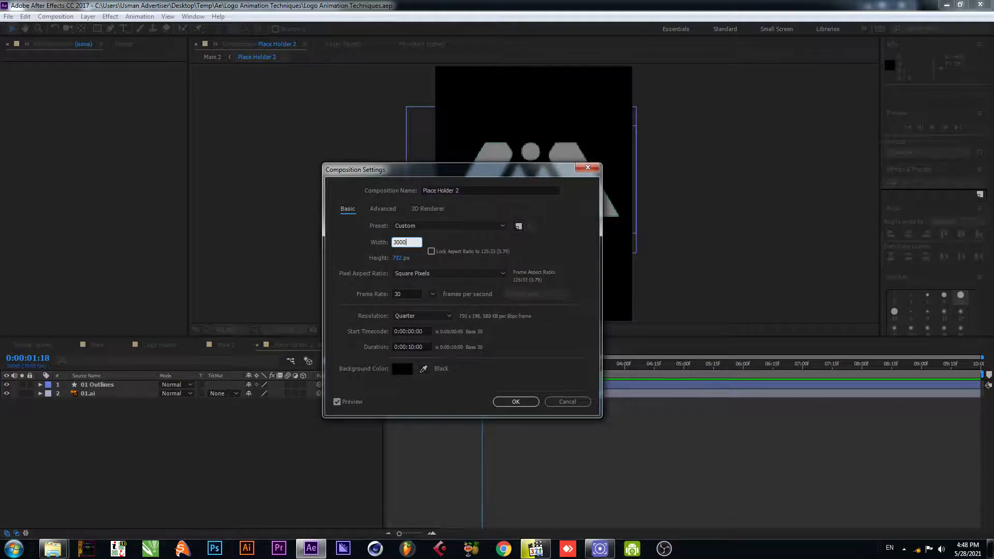
{"action": "left_click", "coordinate": [397, 258]}
{"action": "type", "text": "1000"}
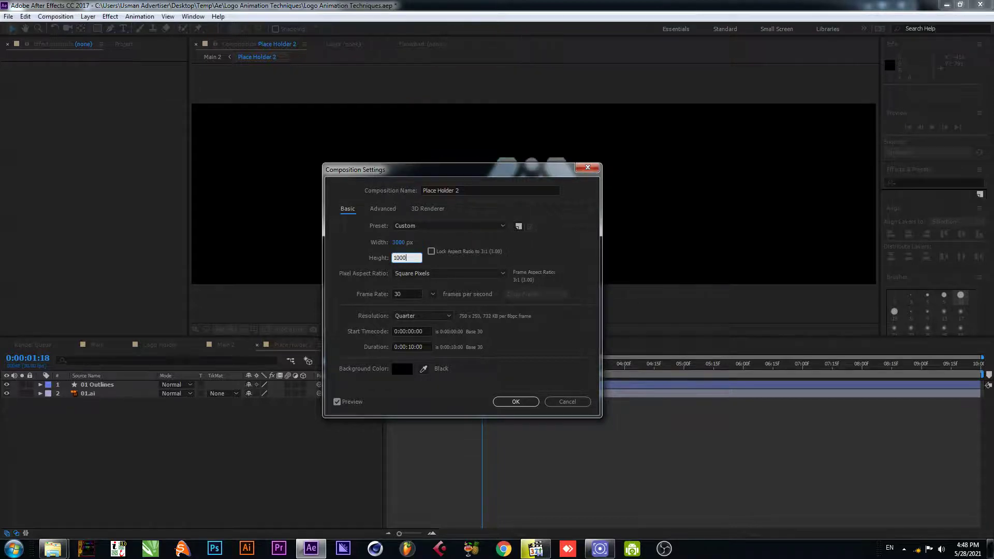
{"action": "key", "text": "Return"}
Step: Enlarge the 01 Outlines and 01.ai layers together and position the logo so it fits inside the wider frame
{"action": "scroll", "coordinate": [541, 199], "scroll_direction": "down", "scroll_amount": 1}
{"action": "left_click_drag", "start_coordinate": [160, 437], "coordinate": [51, 384]}
{"action": "left_click_drag", "start_coordinate": [554, 176], "coordinate": [612, 103]}
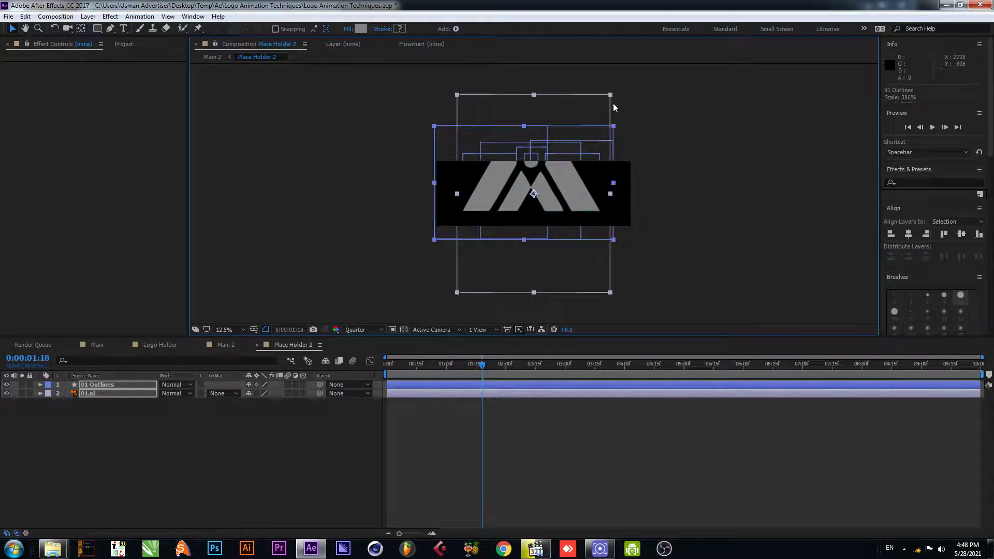
{"action": "left_click_drag", "start_coordinate": [572, 182], "coordinate": [607, 191]}
{"action": "left_click", "coordinate": [225, 448]}
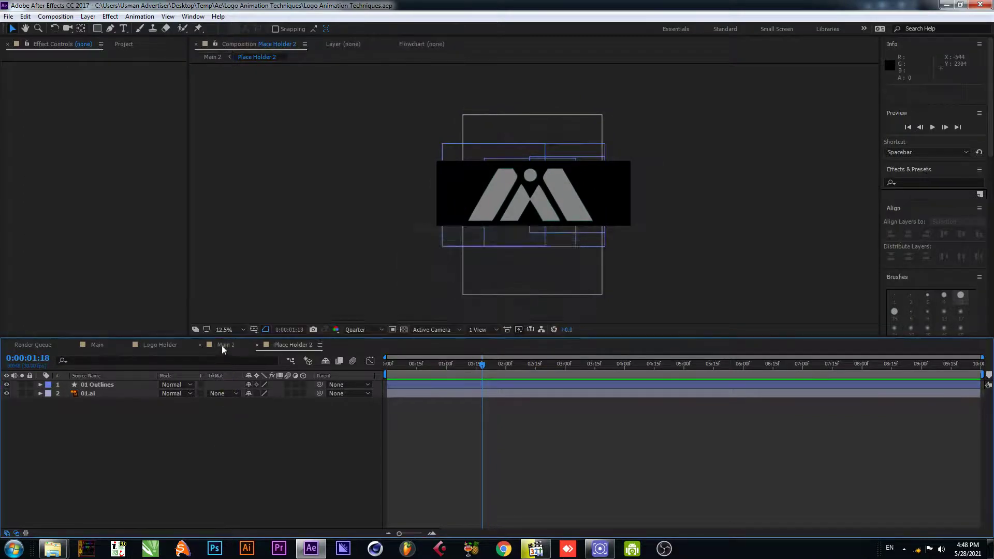
Step: In the Main 2 composition, scale the Vegas and Place Holder 2 layers down together and position them at about 965, 561
{"action": "left_click", "coordinate": [222, 345]}
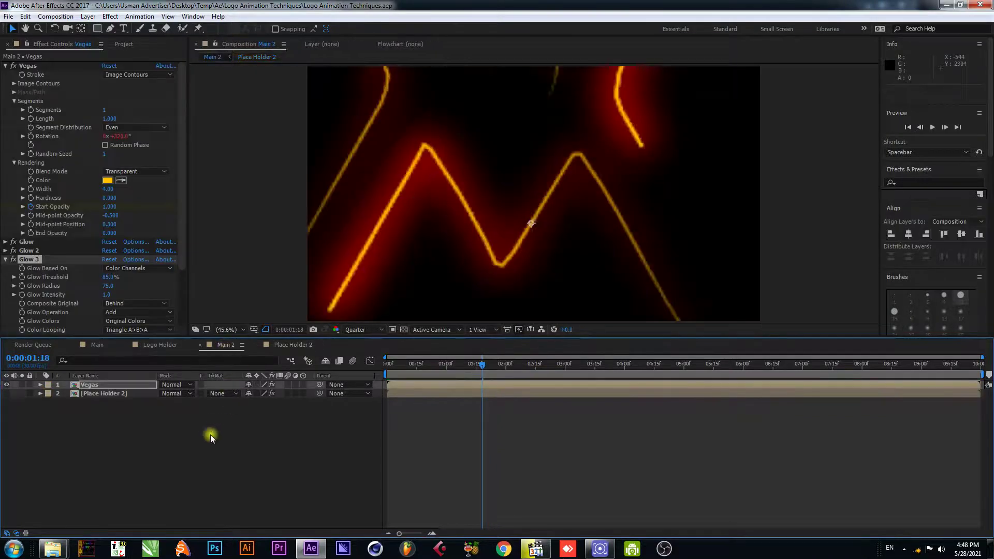
{"action": "left_click", "coordinate": [103, 395]}
{"action": "left_click", "coordinate": [95, 385], "text": "shift"}
{"action": "scroll", "coordinate": [753, 173], "scroll_direction": "down", "scroll_amount": 3}
{"action": "left_click_drag", "start_coordinate": [762, 202], "coordinate": [621, 189]}
{"action": "left_click_drag", "start_coordinate": [560, 193], "coordinate": [561, 186]}
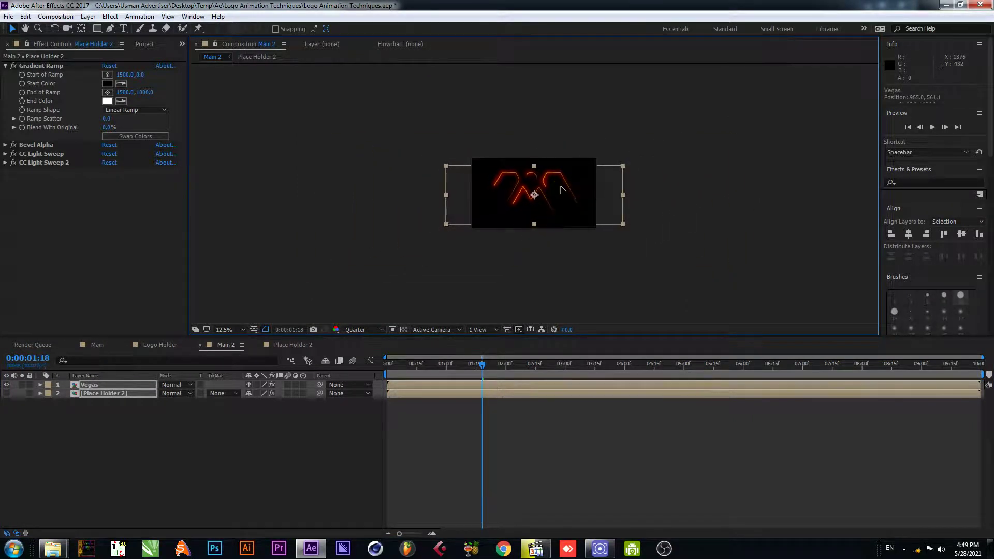
{"action": "scroll", "coordinate": [486, 212], "scroll_direction": "up", "scroll_amount": 3}
{"action": "mouse_move", "coordinate": [442, 370]}
{"action": "left_mouse_down"}
{"action": "mouse_move", "coordinate": [418, 375]}
{"action": "mouse_move", "coordinate": [435, 374]}
{"action": "left_mouse_up"}
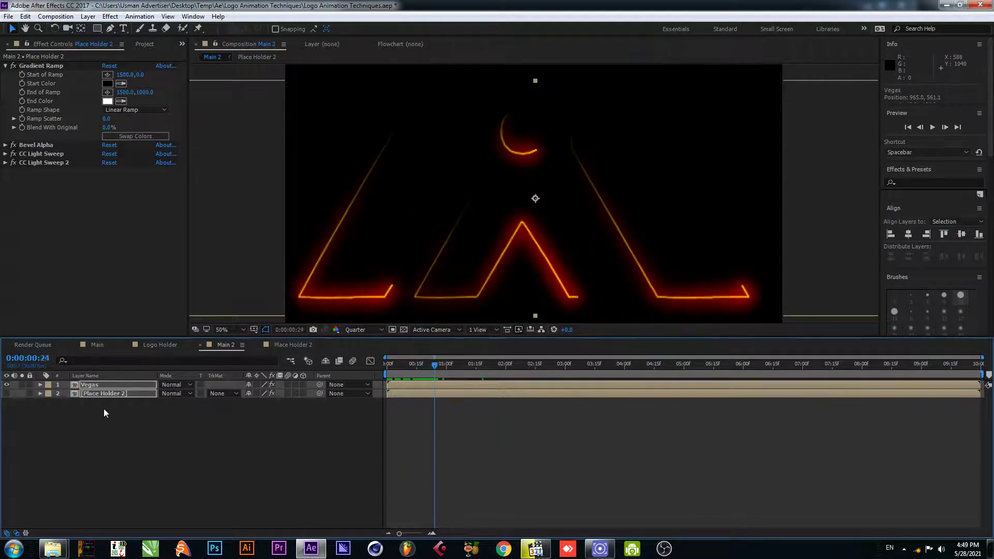
Step: Shrink the Vegas and Place Holder 2 layers together once more so the logo sits inside the frame with a margin
{"action": "left_click", "coordinate": [104, 386]}
{"action": "left_click", "coordinate": [5, 260]}
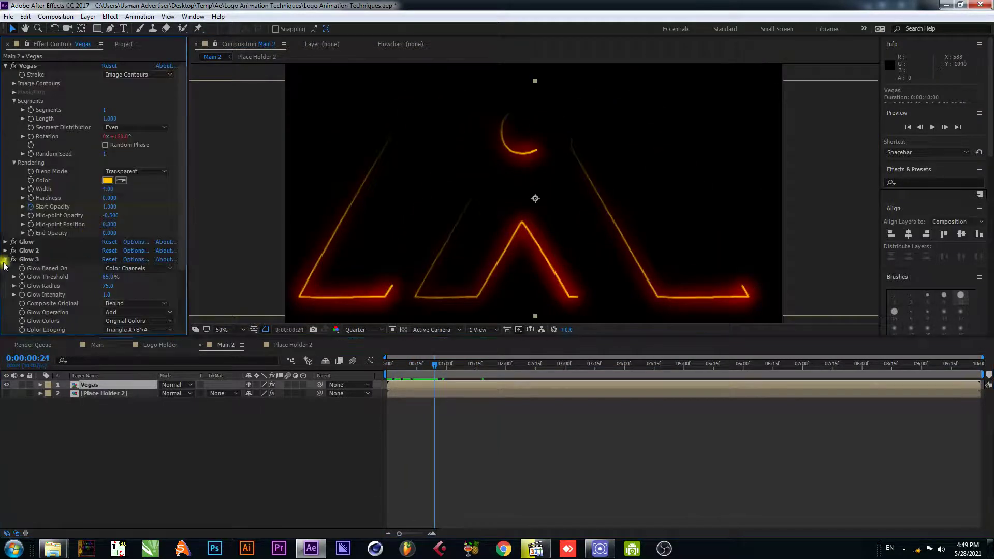
{"action": "left_click", "coordinate": [120, 392], "text": "shift"}
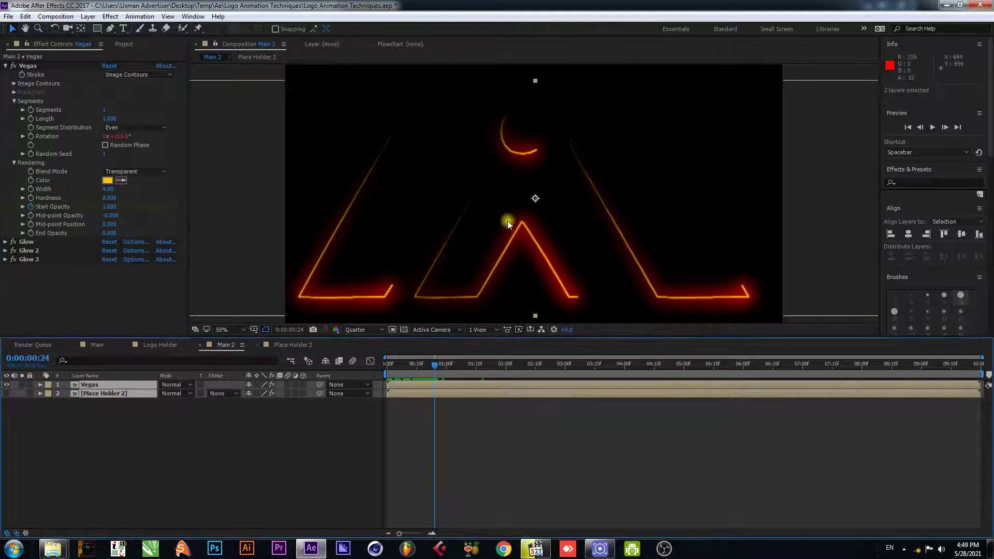
{"action": "key", "text": "comma"}
{"action": "left_click_drag", "start_coordinate": [700, 198], "coordinate": [601, 223]}
Step: Preview the stroke animation on the resized logo in Main 2
{"action": "key", "text": "space"}
{"action": "left_click", "coordinate": [267, 435]}
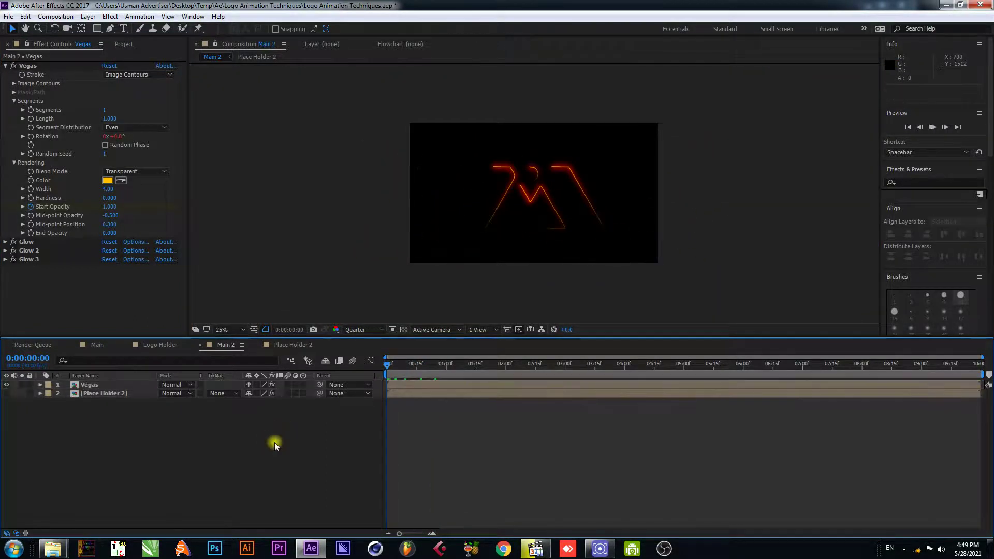
{"action": "left_click", "coordinate": [196, 444]}
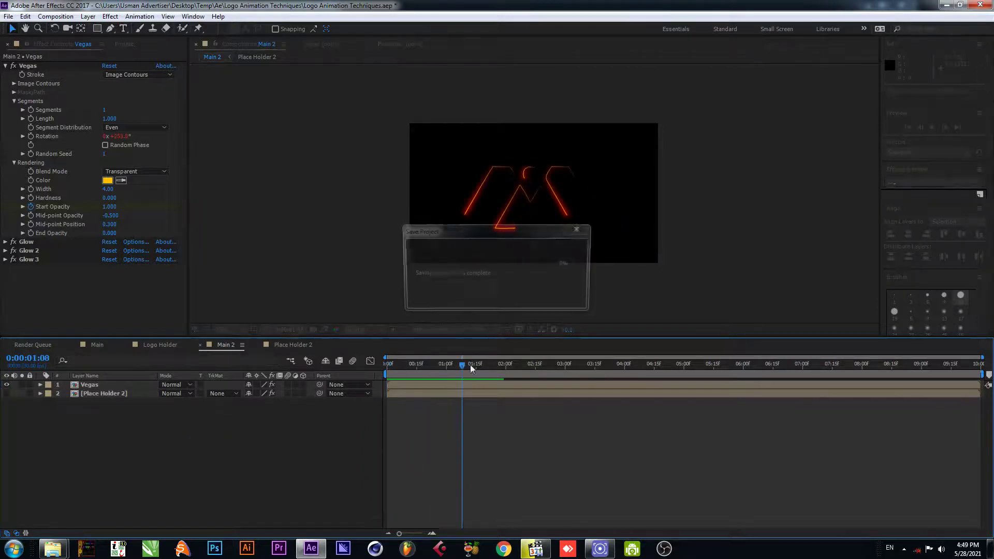
Step: Duplicate the Vegas layer twice to stack three copies of the glowing strokes
{"action": "left_click", "coordinate": [86, 384]}
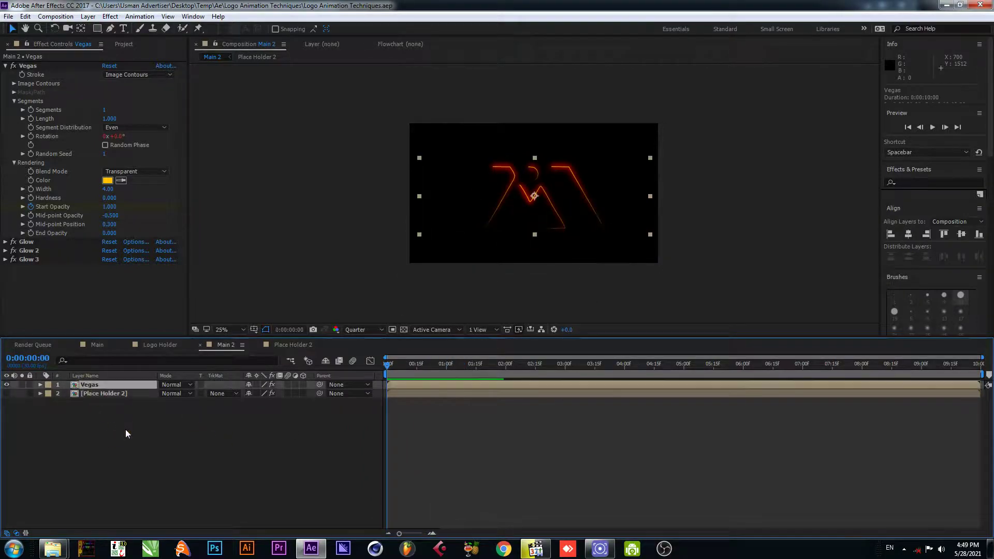
{"action": "key", "text": "ctrl+d"}
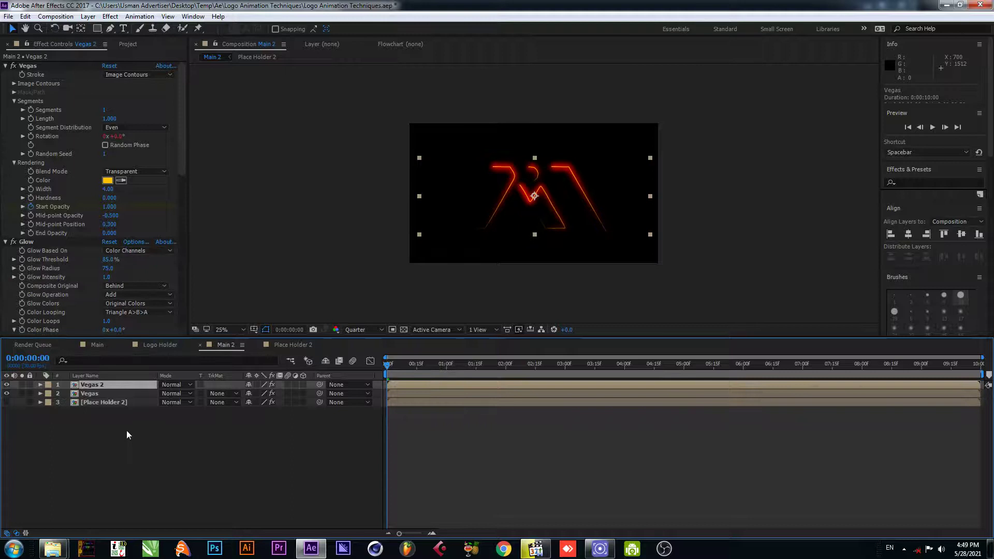
{"action": "key", "text": "ctrl+d"}
{"action": "left_click", "coordinate": [127, 433]}
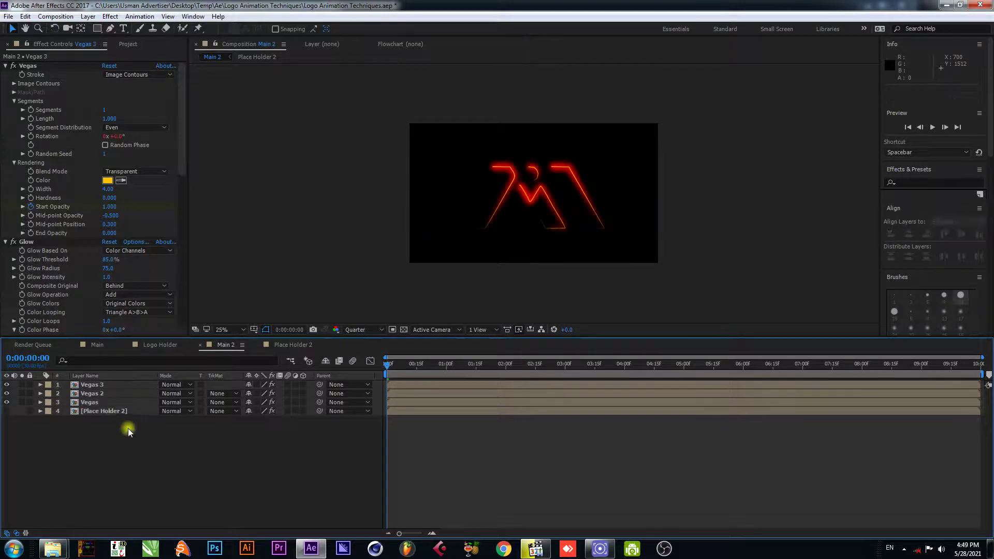
Step: Set the stroke color of the Vegas effect on the Vegas 2 layer to white
{"action": "left_click", "coordinate": [103, 394]}
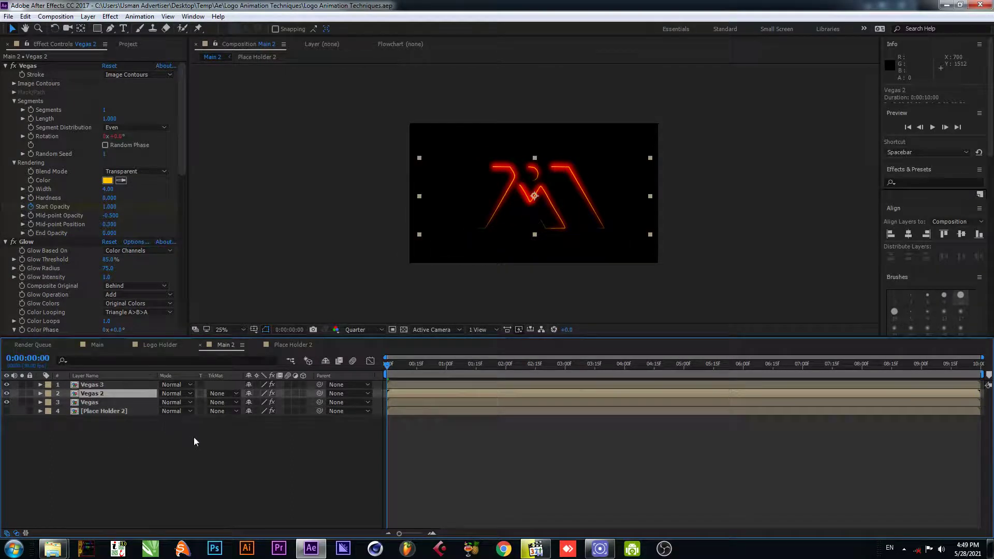
{"action": "left_click", "coordinate": [108, 180]}
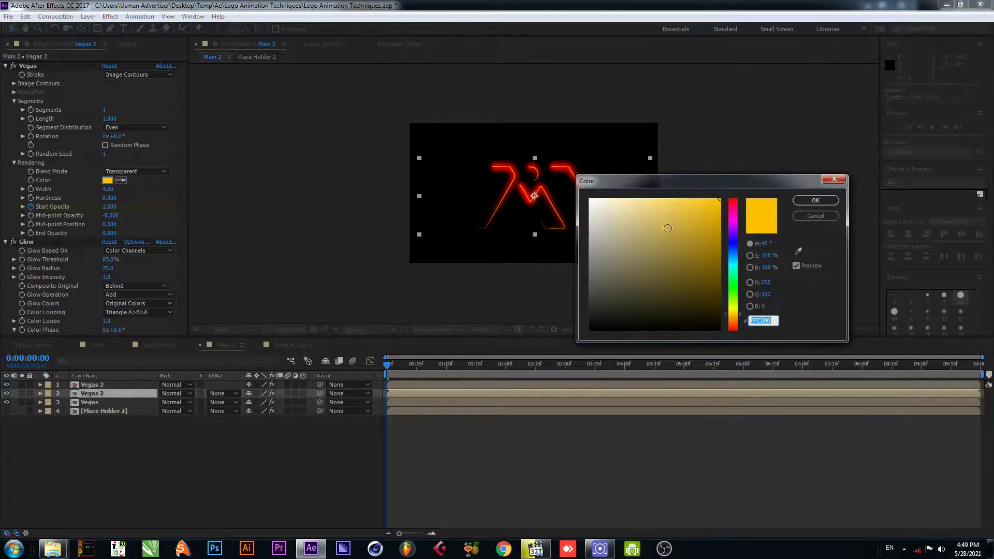
{"action": "left_click_drag", "start_coordinate": [670, 229], "coordinate": [559, 192]}
{"action": "left_click", "coordinate": [815, 200]}
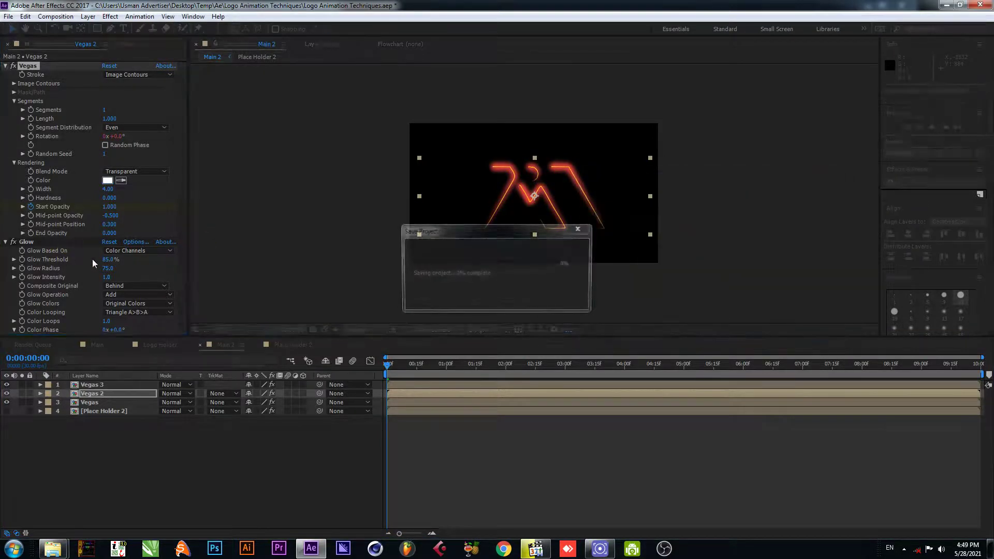
Step: Set the stroke color of the Vegas effect on the Vegas 3 layer to red
{"action": "left_click", "coordinate": [93, 385]}
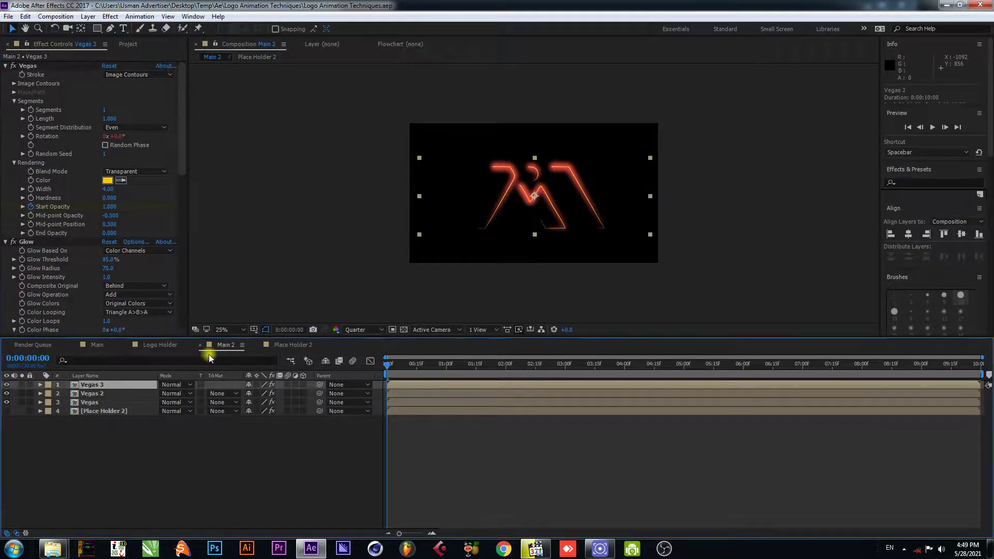
{"action": "left_click", "coordinate": [109, 181]}
{"action": "left_click", "coordinate": [734, 199]}
{"action": "left_click", "coordinate": [815, 201]}
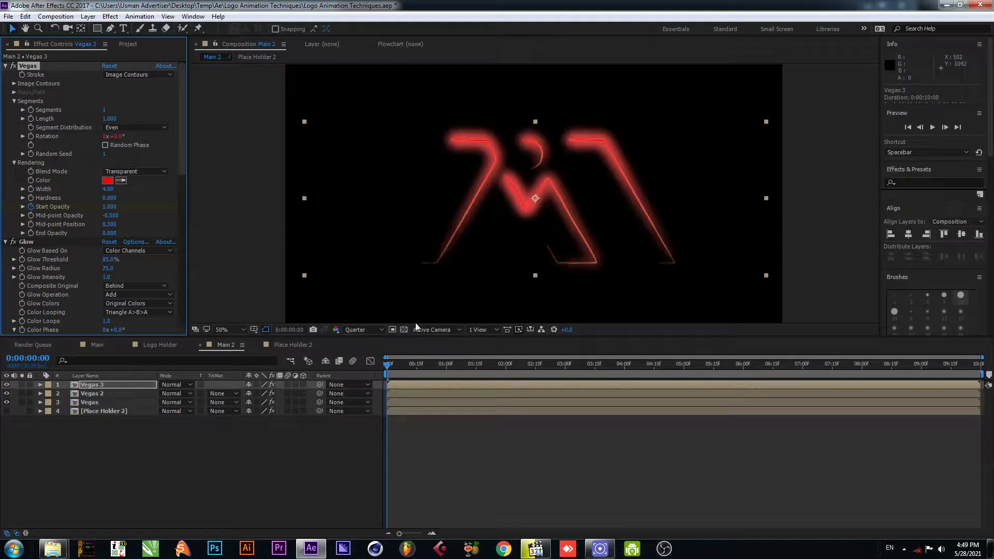
Step: Preview the recolored strokes, check the first frame at Full resolution, and return the preview to Quarter resolution
{"action": "key", "text": "space"}
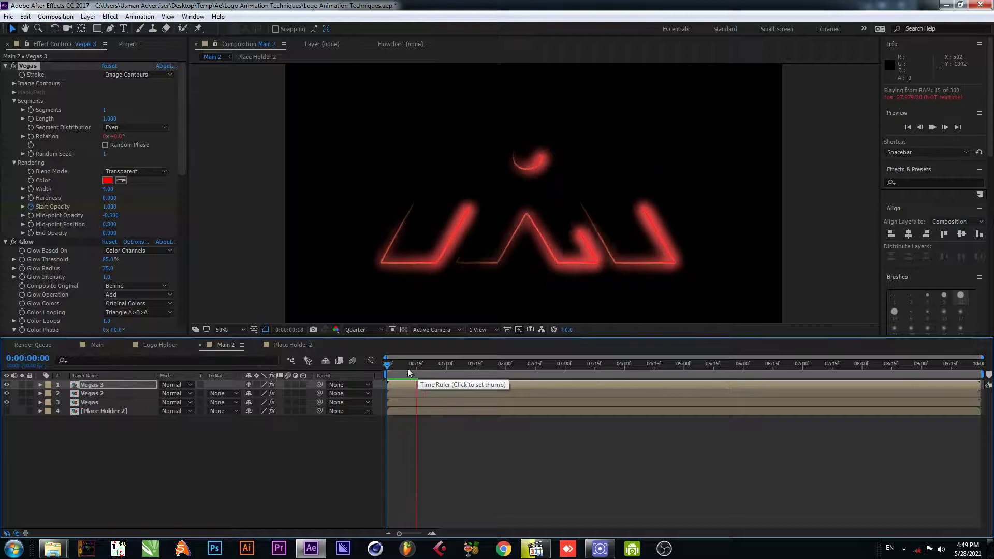
{"action": "key", "text": "space"}
{"action": "left_click", "coordinate": [355, 330]}
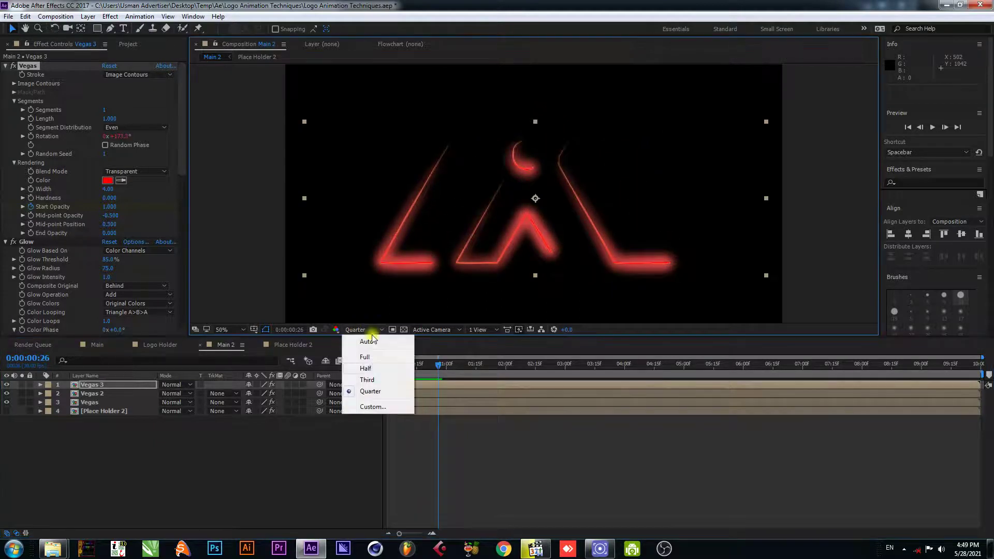
{"action": "left_click", "coordinate": [365, 355]}
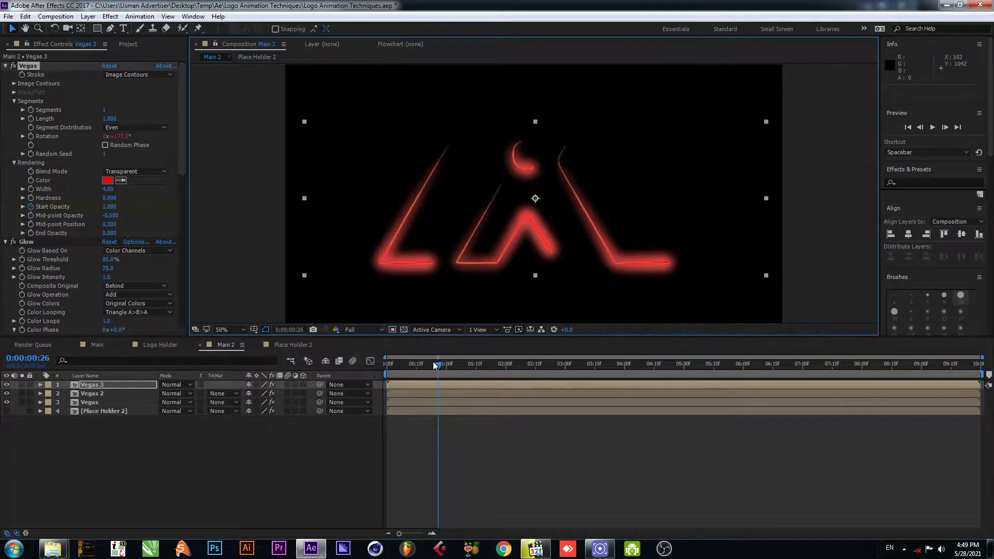
{"action": "left_click_drag", "start_coordinate": [438, 361], "coordinate": [387, 364]}
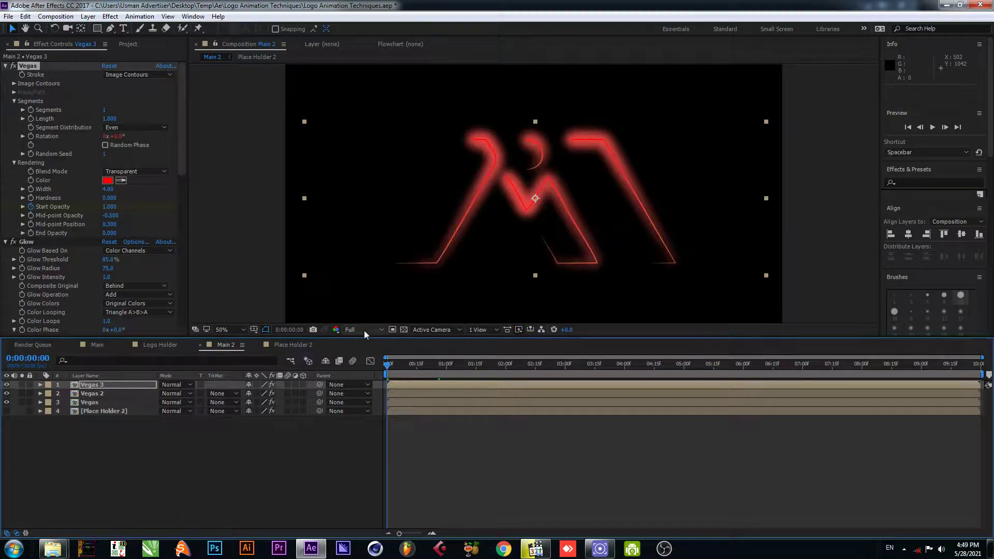
{"action": "left_click", "coordinate": [364, 330]}
{"action": "left_click", "coordinate": [370, 392]}
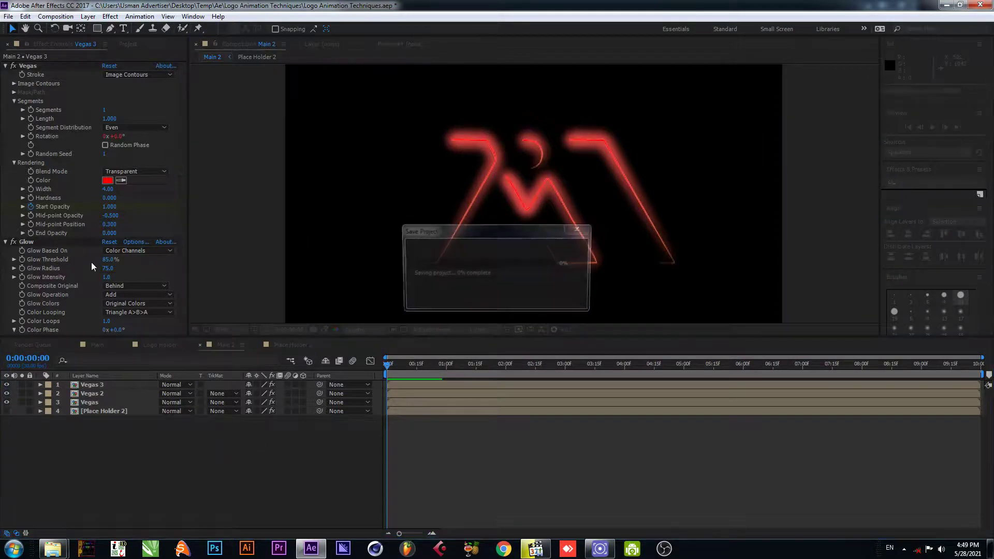
{"action": "left_click", "coordinate": [166, 440]}
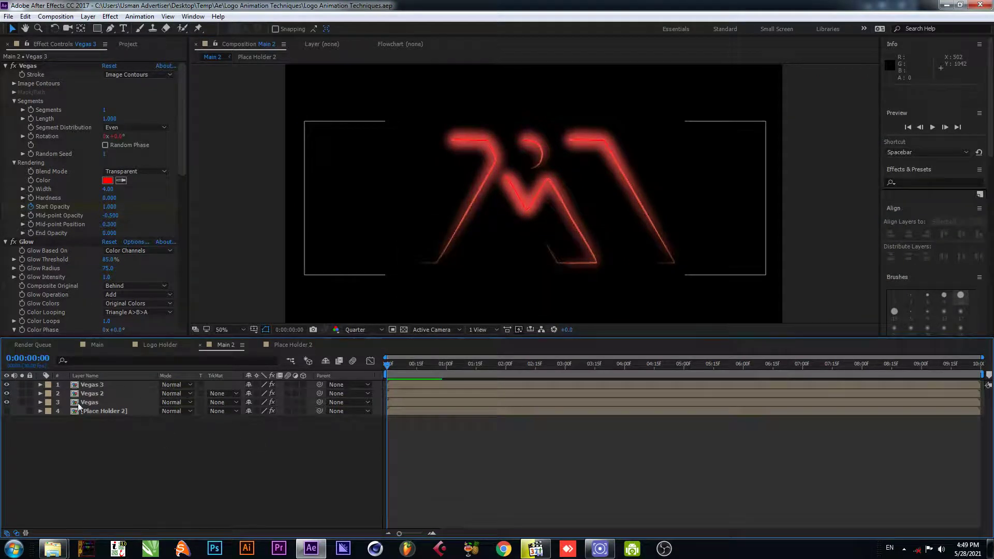
Step: Set the blending mode of the Vegas 3 and Vegas 2 layers to Screen
{"action": "left_click", "coordinate": [178, 387]}
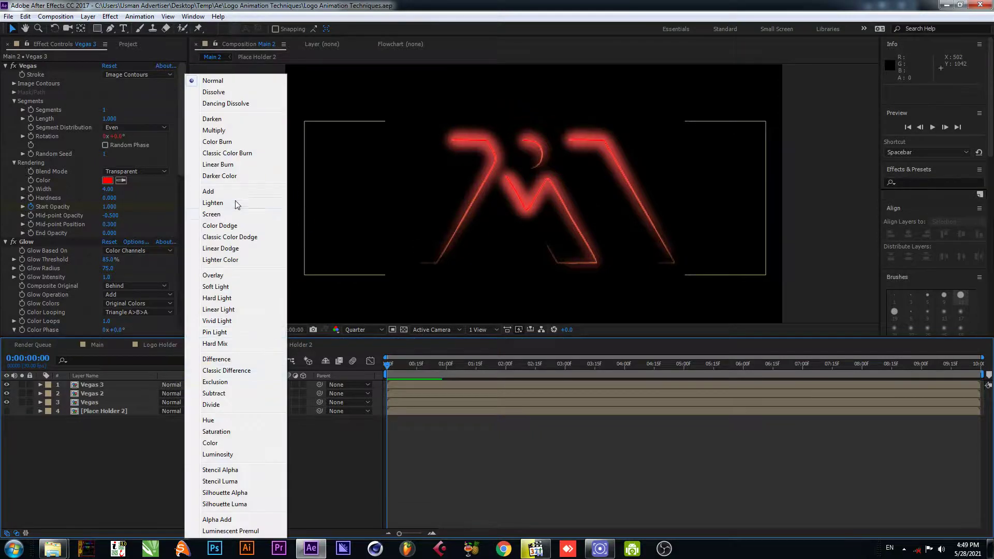
{"action": "left_click", "coordinate": [261, 215]}
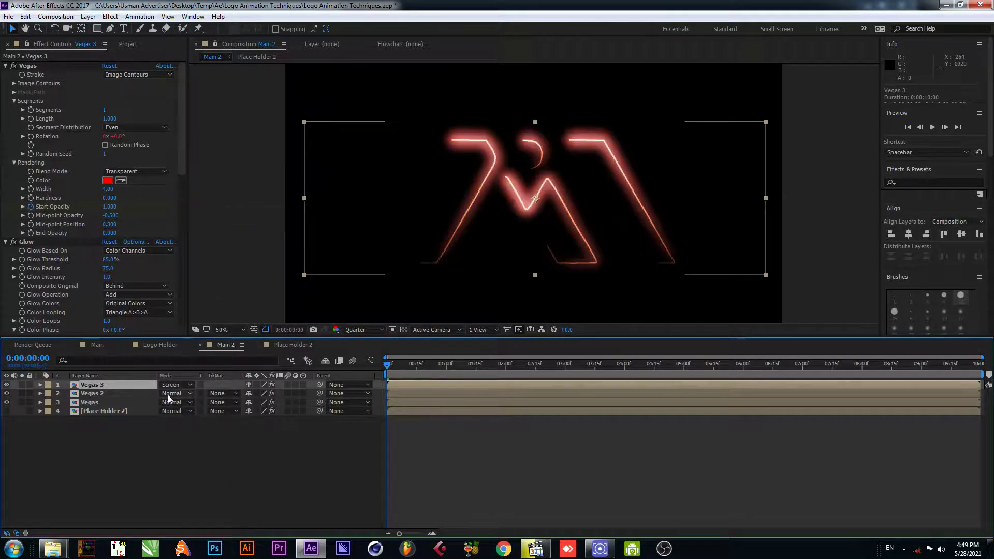
{"action": "left_click", "coordinate": [181, 393]}
{"action": "left_click", "coordinate": [222, 214]}
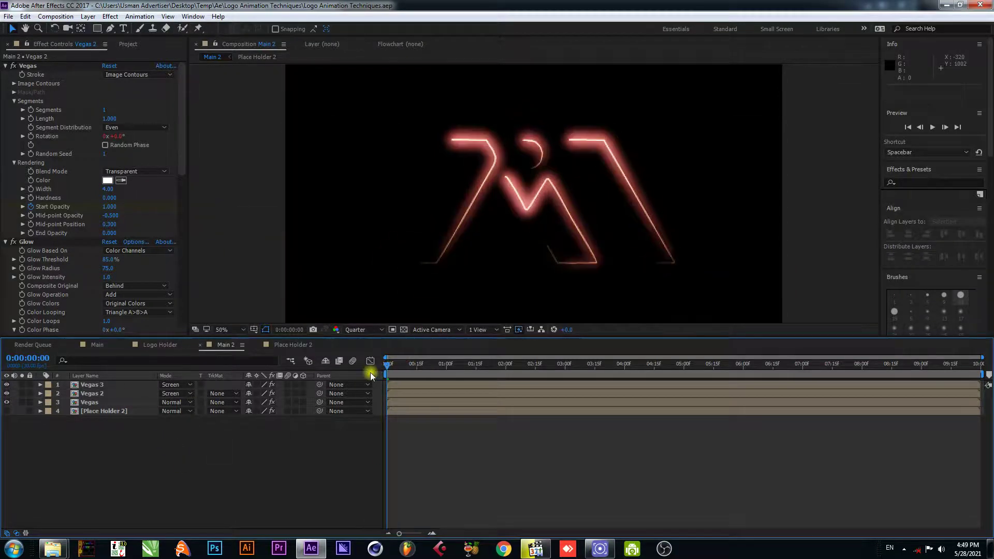
Step: Offset the Vegas 3 layer slightly from the other strokes by setting its Position to 974, 555.1
{"action": "scroll", "coordinate": [484, 217], "scroll_direction": "up", "scroll_amount": 1}
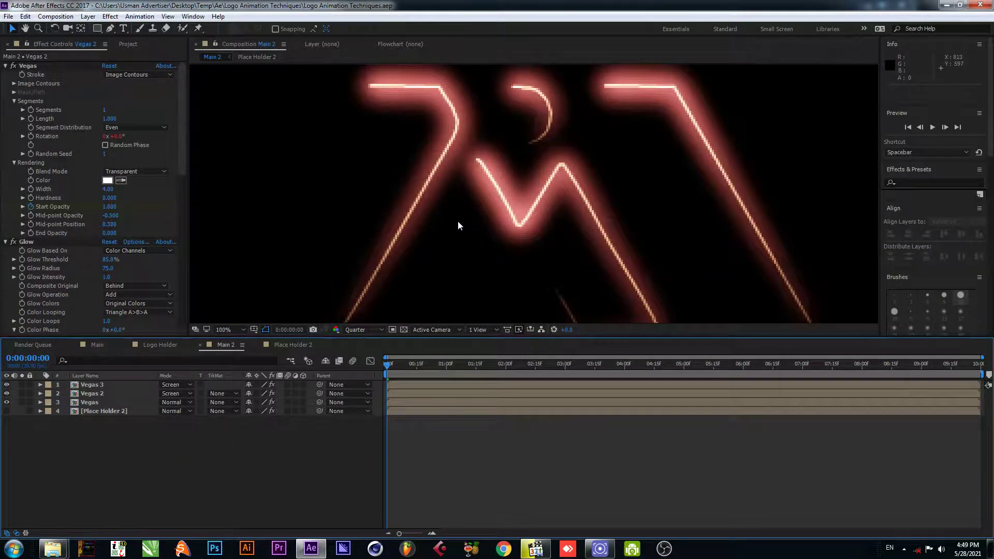
{"action": "left_click", "coordinate": [86, 385]}
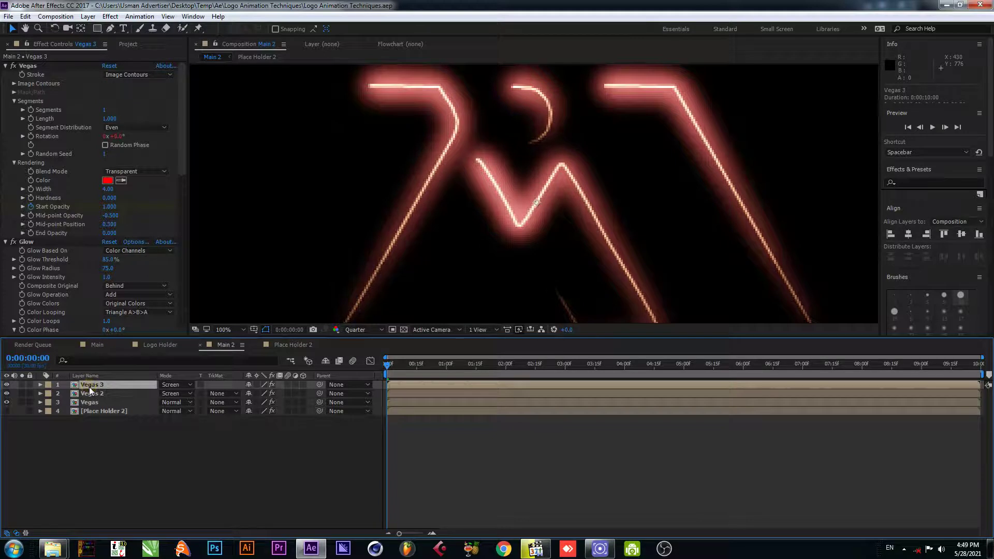
{"action": "key", "text": "p"}
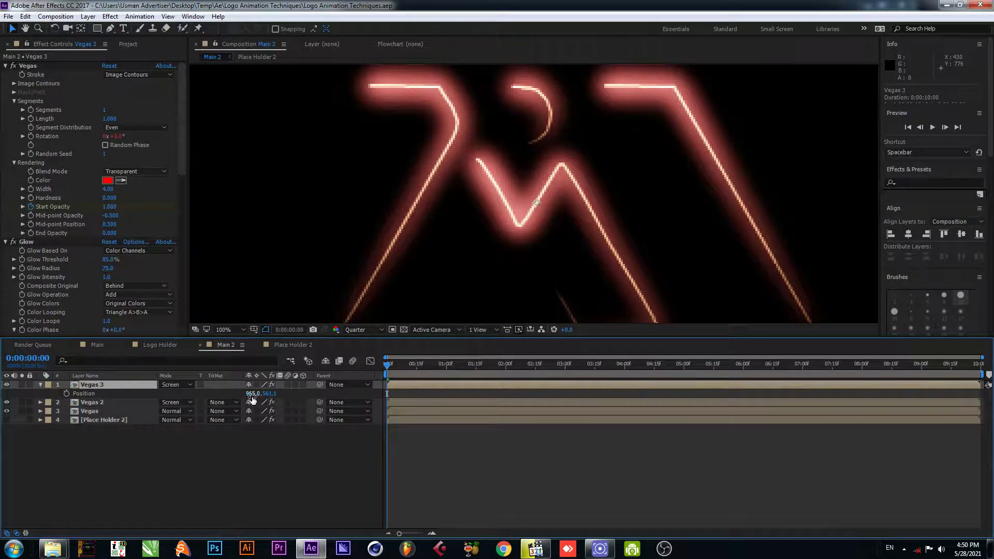
{"action": "key", "text": "comma"}
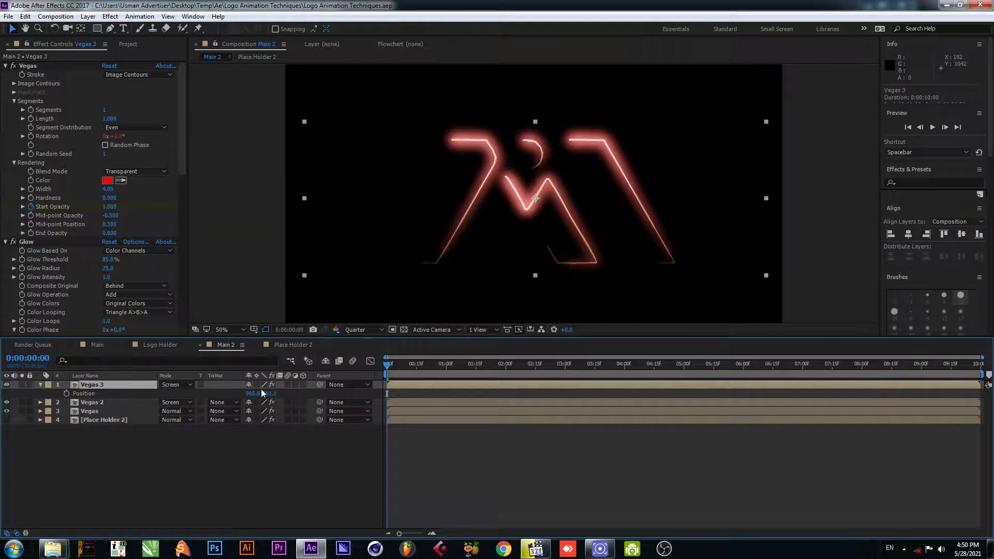
{"action": "left_click_drag", "start_coordinate": [253, 396], "coordinate": [259, 393]}
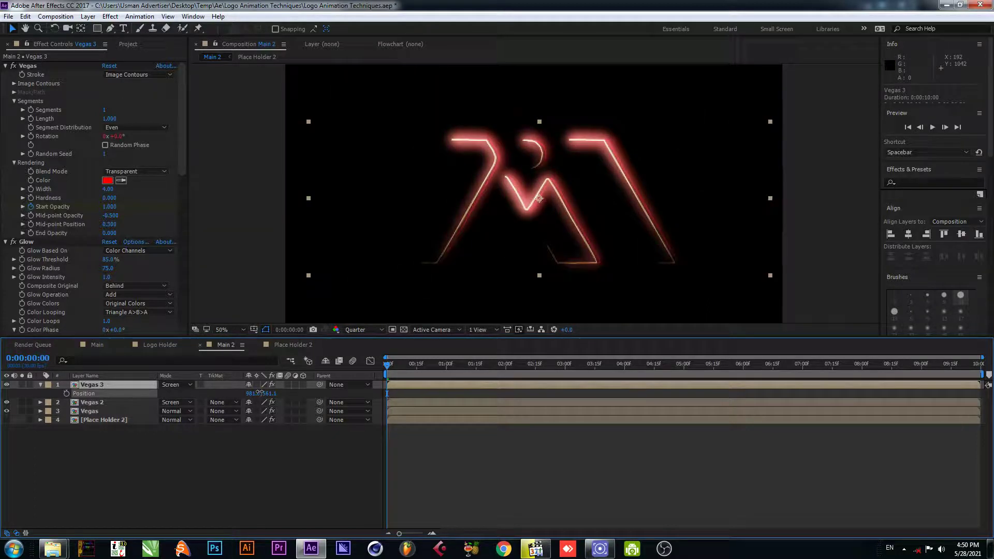
{"action": "left_click", "coordinate": [256, 392]}
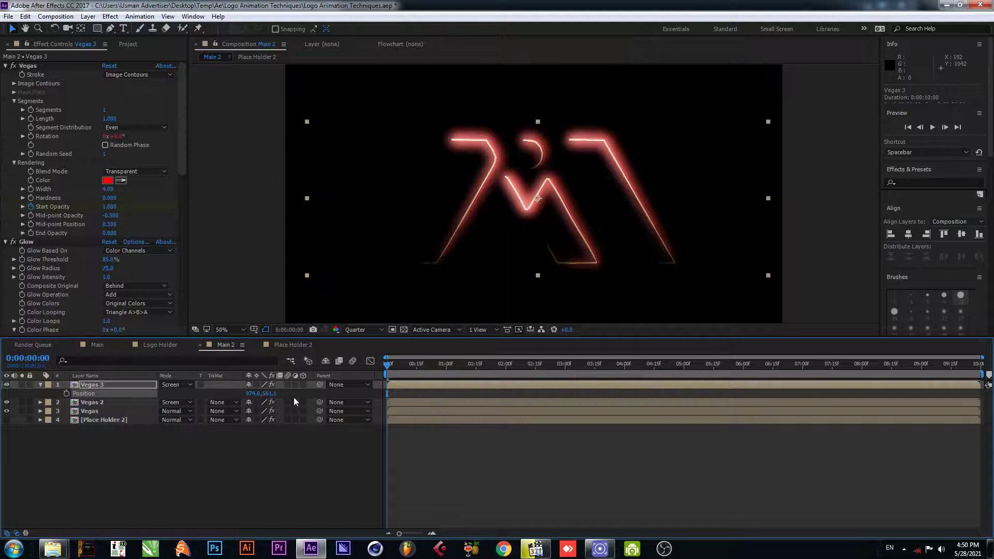
{"action": "left_click_drag", "start_coordinate": [270, 393], "coordinate": [264, 396]}
Step: Try shifting the Vegas 2 layer horizontally through its Position, and undo the move
{"action": "left_click", "coordinate": [96, 402]}
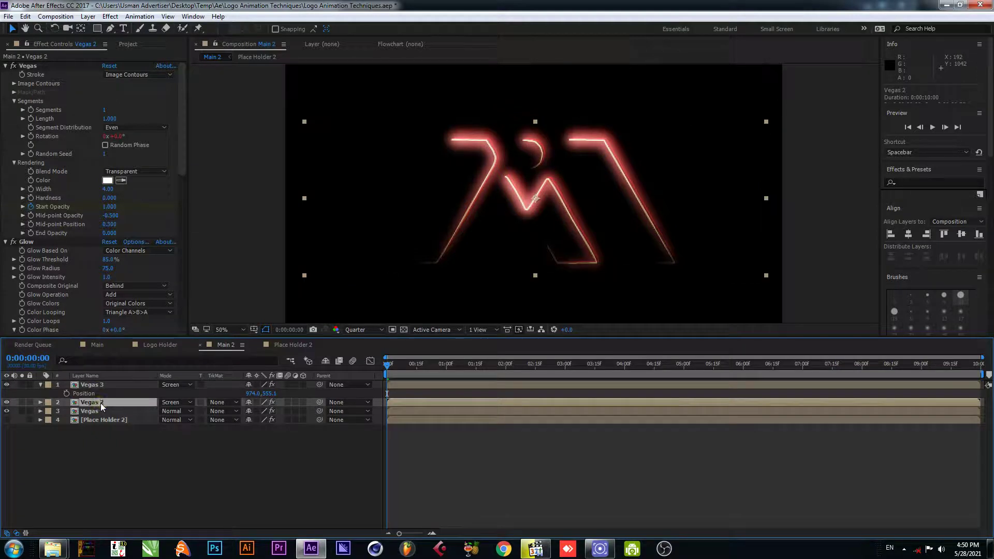
{"action": "key", "text": "p"}
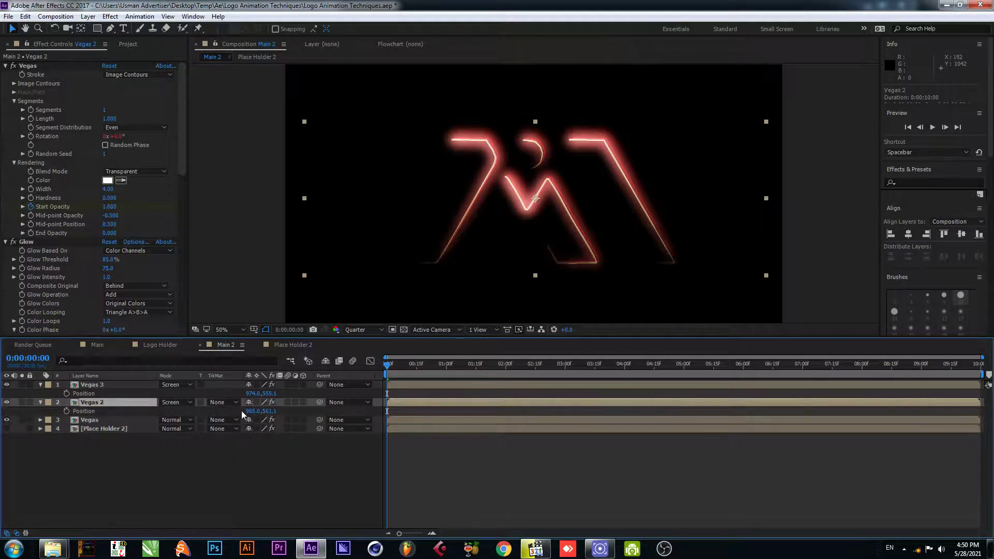
{"action": "left_click_drag", "start_coordinate": [250, 412], "coordinate": [236, 411]}
{"action": "key", "text": "ctrl+z"}
{"action": "left_click", "coordinate": [248, 412]}
Step: Set the horizontal Position of the Vegas 3 layer to 969 and save the project
{"action": "left_click_drag", "start_coordinate": [251, 393], "coordinate": [249, 393]}
{"action": "left_click", "coordinate": [230, 459]}
{"action": "key", "text": "ctrl+s"}
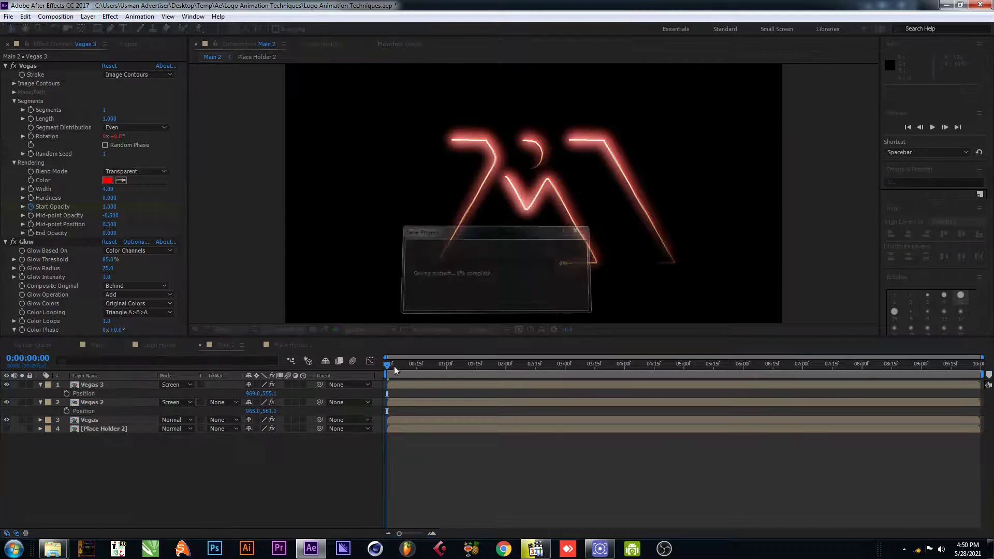
Step: Preview the layered stroke animation and return to the first frame
{"action": "key", "text": "space"}
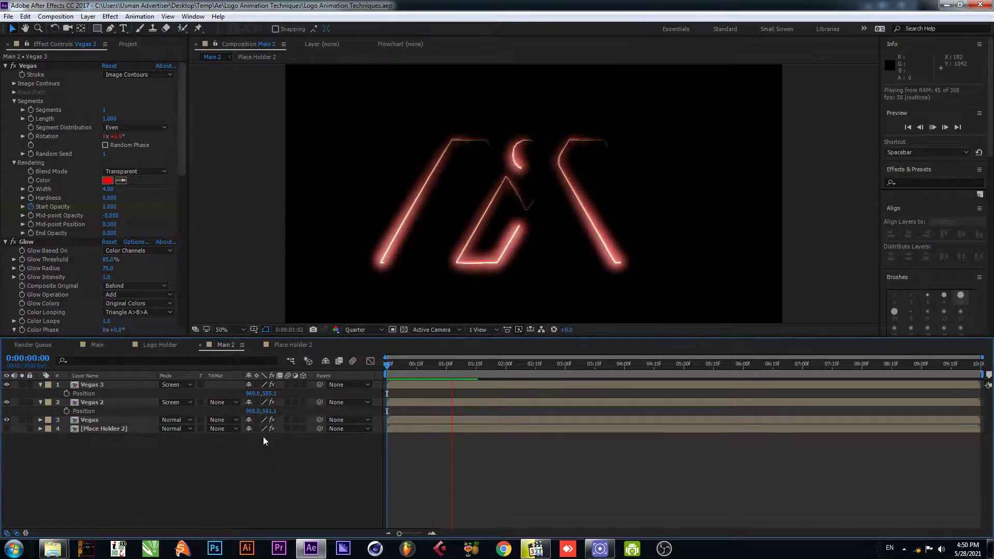
{"action": "key", "text": "space"}
{"action": "left_click_drag", "start_coordinate": [433, 366], "coordinate": [381, 373]}
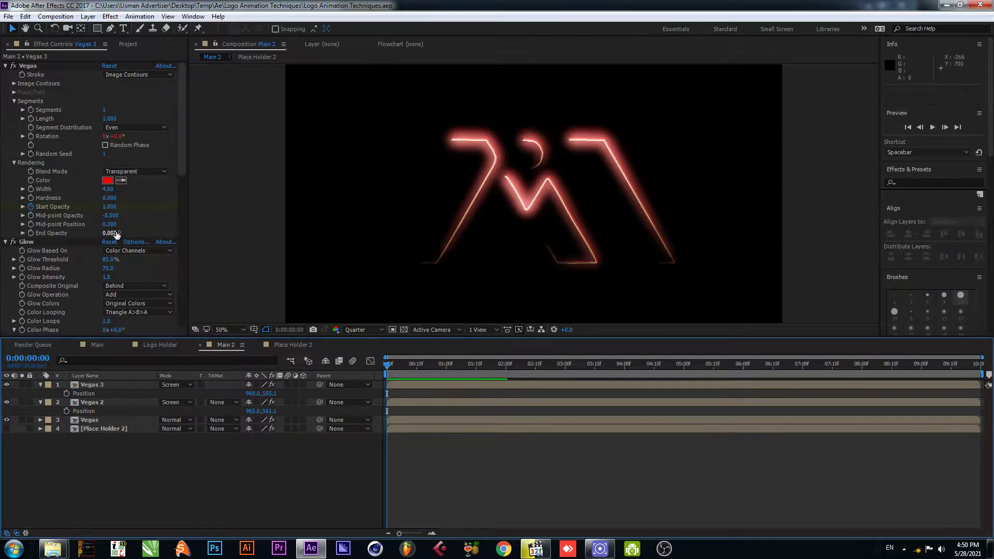
Step: Set the Mid-point Opacity of the Vegas effect on the Vegas 2 layer to -0.300
{"action": "left_click", "coordinate": [130, 402]}
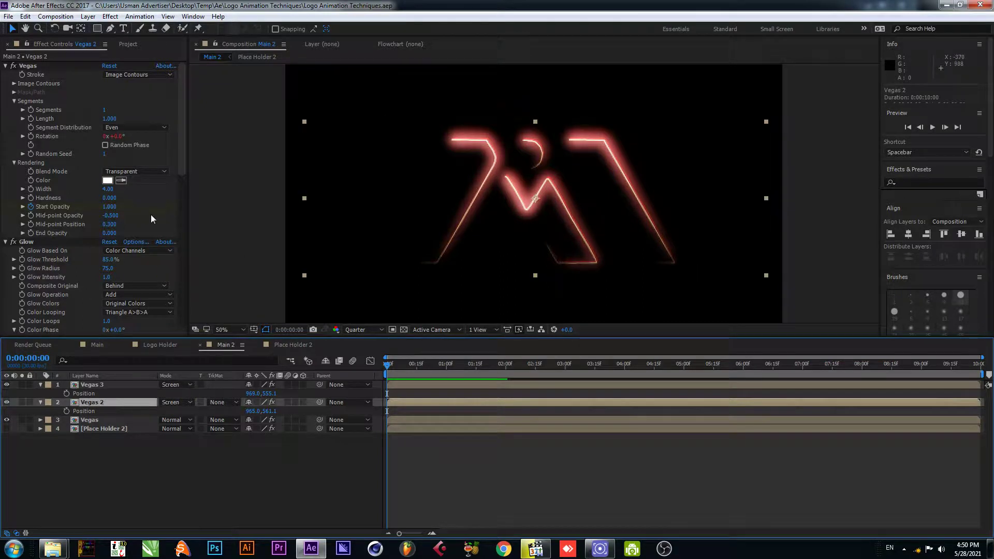
{"action": "left_click_drag", "start_coordinate": [114, 219], "coordinate": [124, 220]}
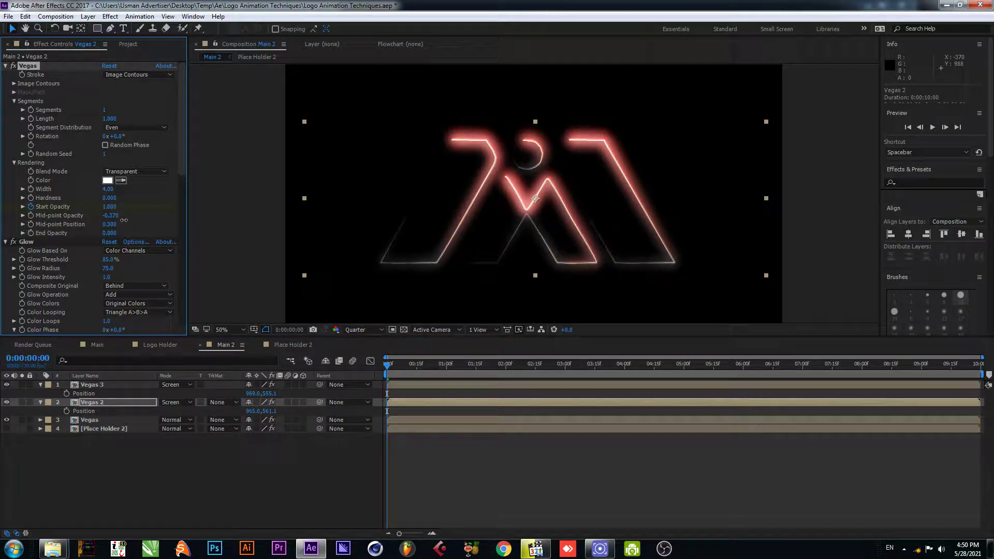
{"action": "left_click", "coordinate": [111, 216]}
{"action": "key", "text": "Return"}
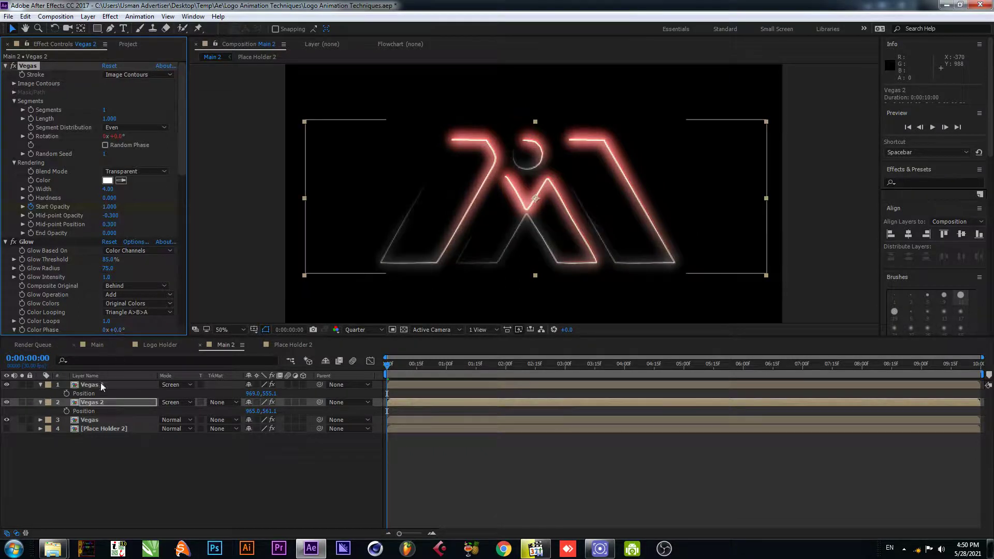
Step: Set the Mid-point Opacity of the Vegas effect on the Vegas 3 layer to -0.250 and save the project
{"action": "left_click", "coordinate": [92, 385]}
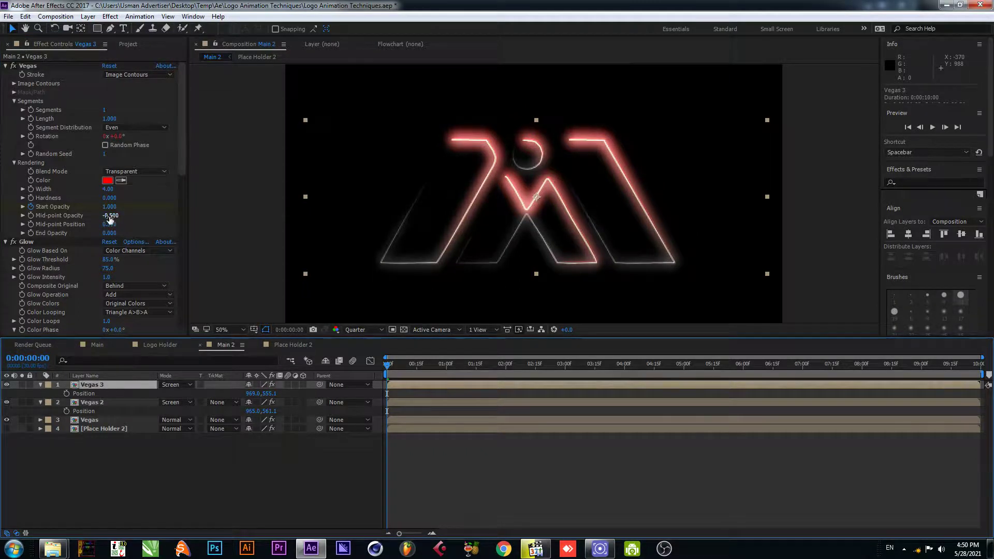
{"action": "left_click", "coordinate": [109, 216]}
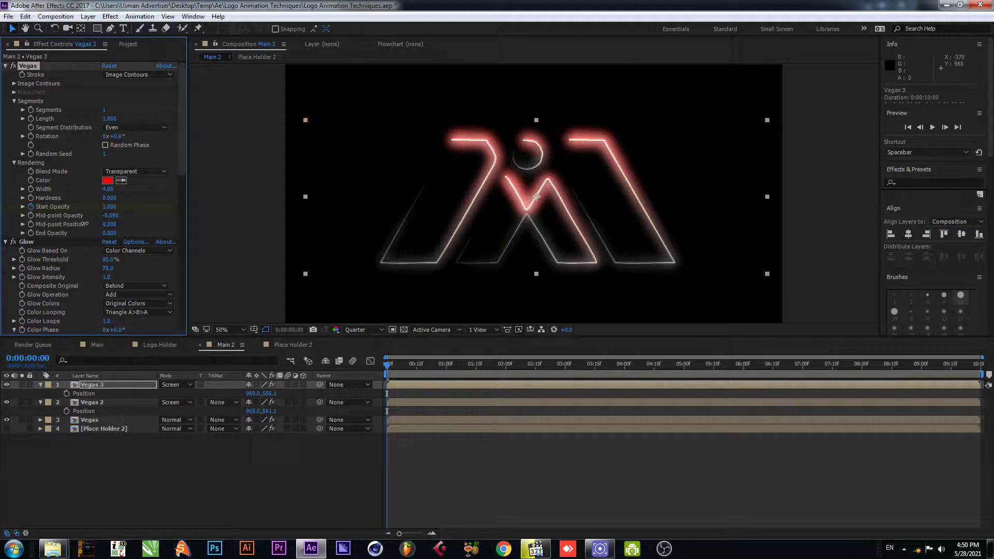
{"action": "mouse_move", "coordinate": [107, 222]}
{"action": "left_mouse_down"}
{"action": "mouse_move", "coordinate": [133, 222]}
{"action": "mouse_move", "coordinate": [104, 222]}
{"action": "left_mouse_up"}
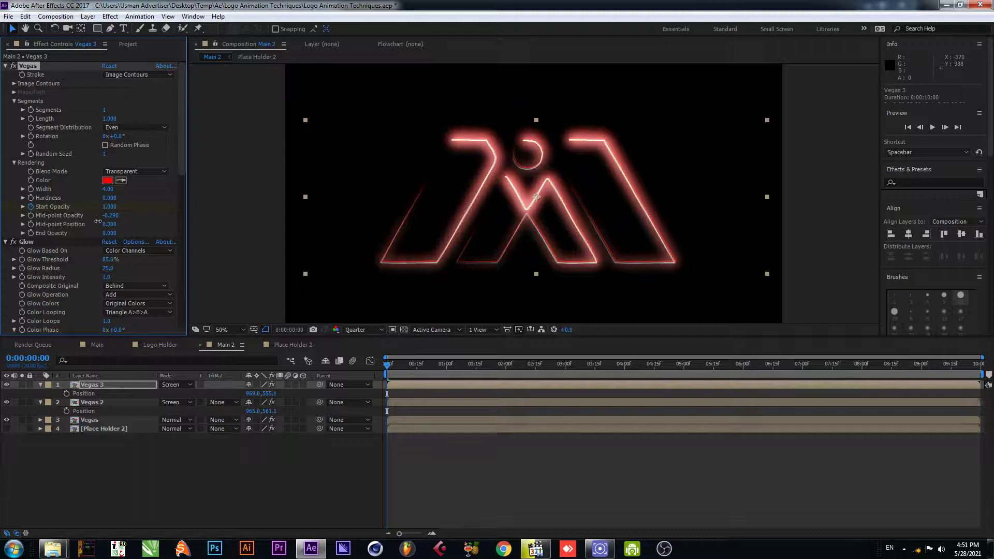
{"action": "left_click", "coordinate": [107, 216]}
{"action": "key", "text": "Return"}
{"action": "key", "text": "ctrl+s"}
Step: Preview the adjusted stroke animation and collapse the Position properties of the Vegas 3 and Vegas 2 layers
{"action": "key", "text": "space"}
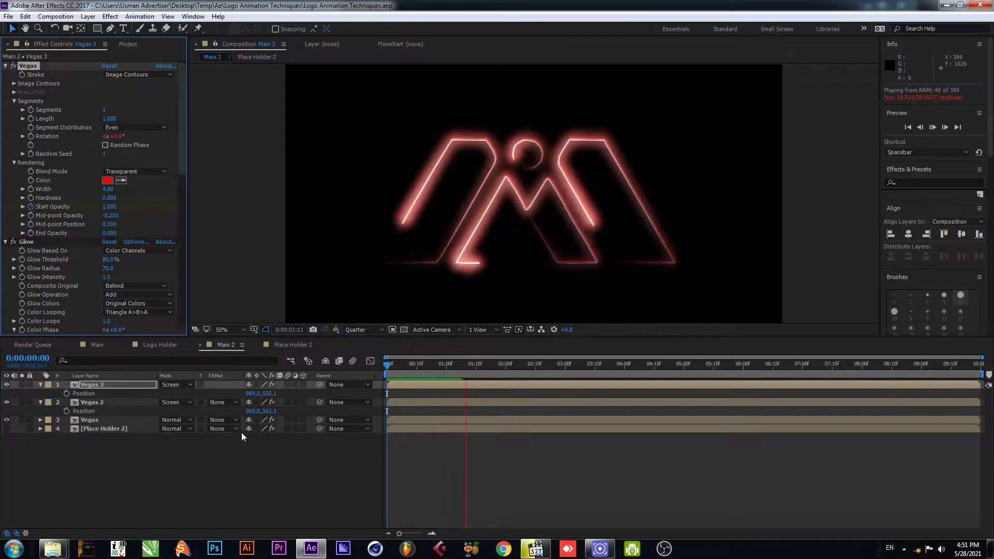
{"action": "key", "text": "space"}
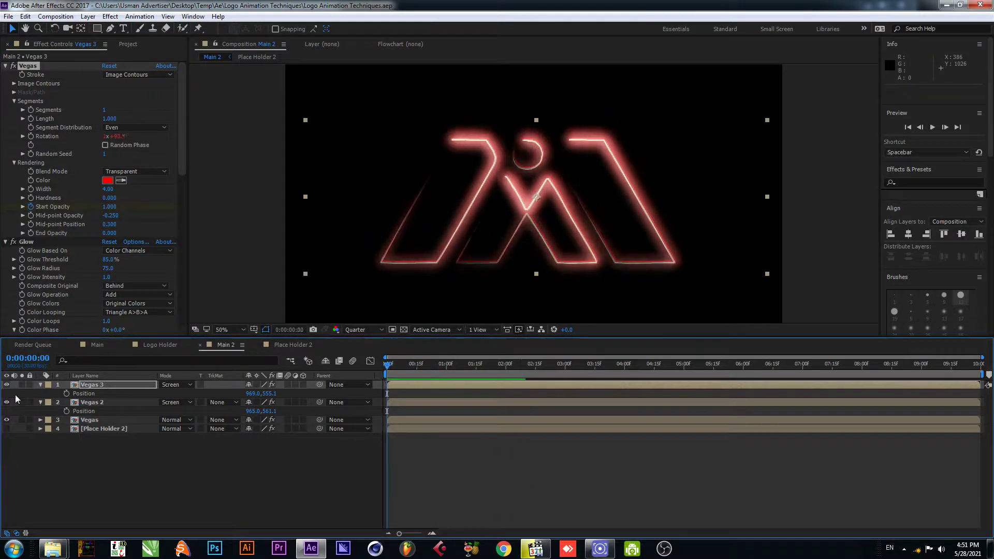
{"action": "left_click", "coordinate": [41, 384]}
{"action": "left_click", "coordinate": [40, 394]}
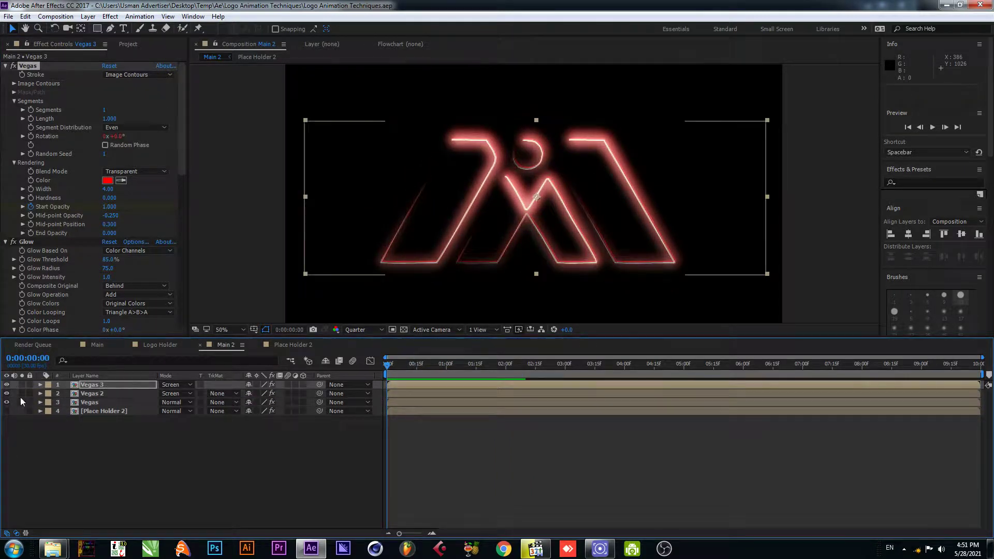
Step: Compare the look with the Vegas layer and its three Glow effects switched off and back on, and save the project
{"action": "left_click", "coordinate": [7, 402]}
{"action": "left_click", "coordinate": [7, 402]}
{"action": "left_click", "coordinate": [96, 402]}
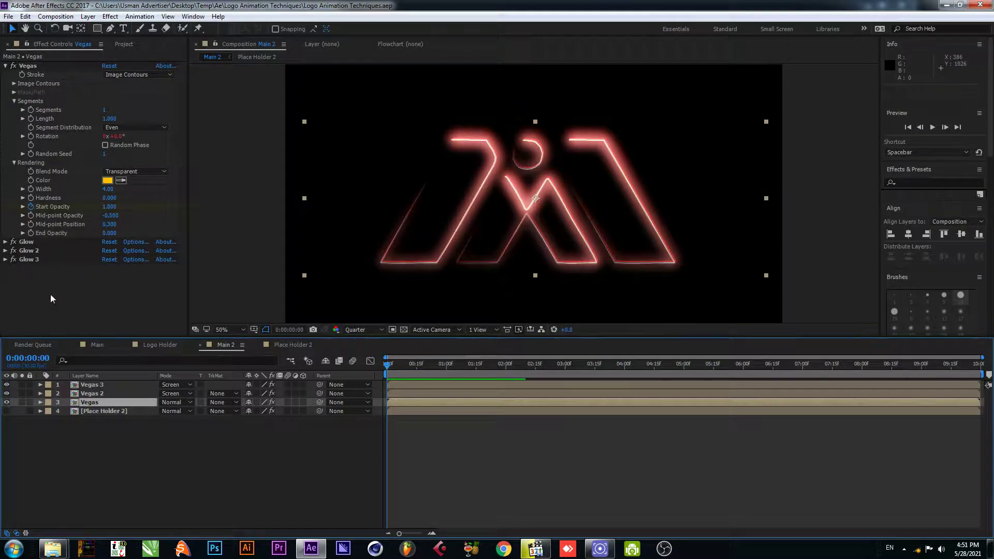
{"action": "left_click_drag", "start_coordinate": [392, 366], "coordinate": [347, 390]}
{"action": "left_click", "coordinate": [289, 423]}
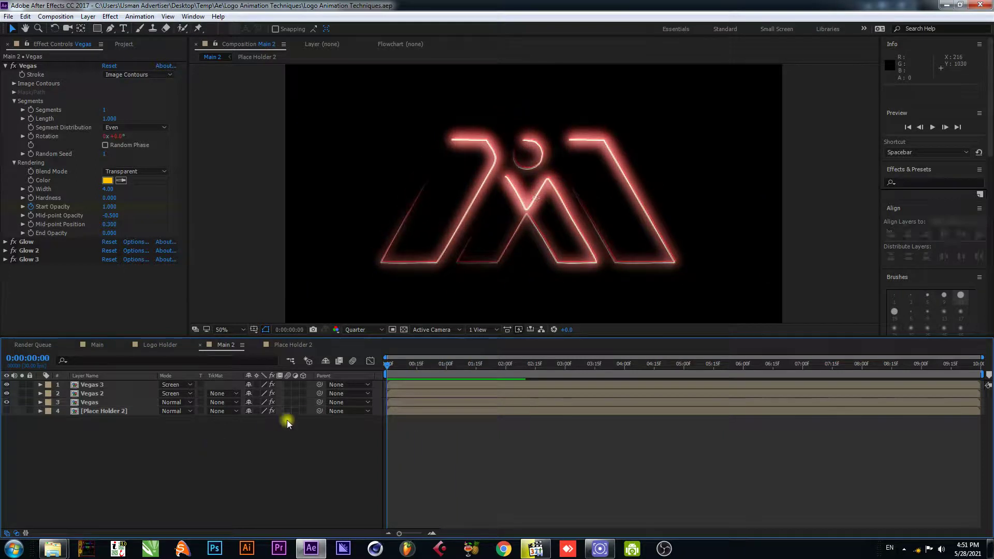
{"action": "left_click", "coordinate": [13, 259]}
{"action": "left_click", "coordinate": [13, 251]}
{"action": "left_click", "coordinate": [13, 242]}
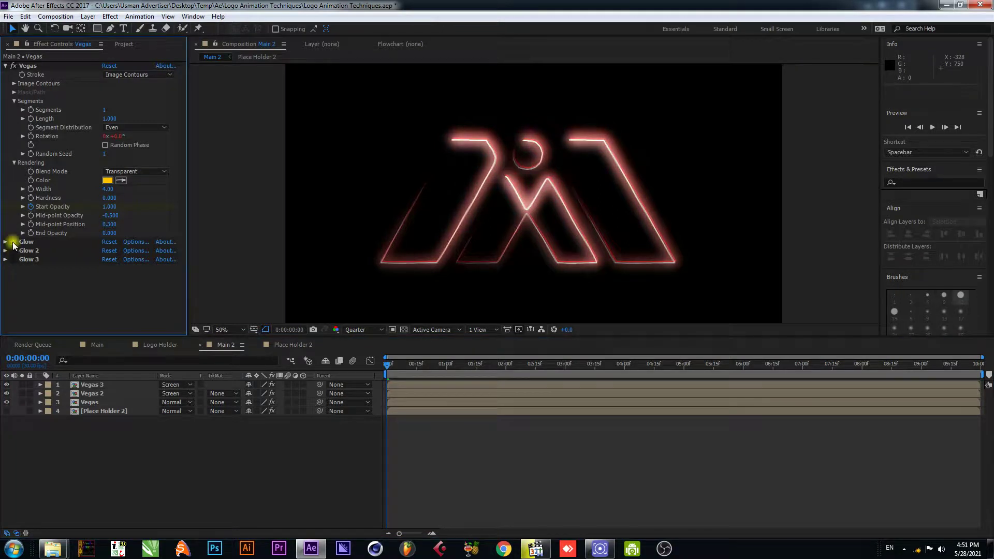
{"action": "left_click", "coordinate": [13, 242]}
{"action": "left_click", "coordinate": [13, 250]}
{"action": "left_click", "coordinate": [13, 259]}
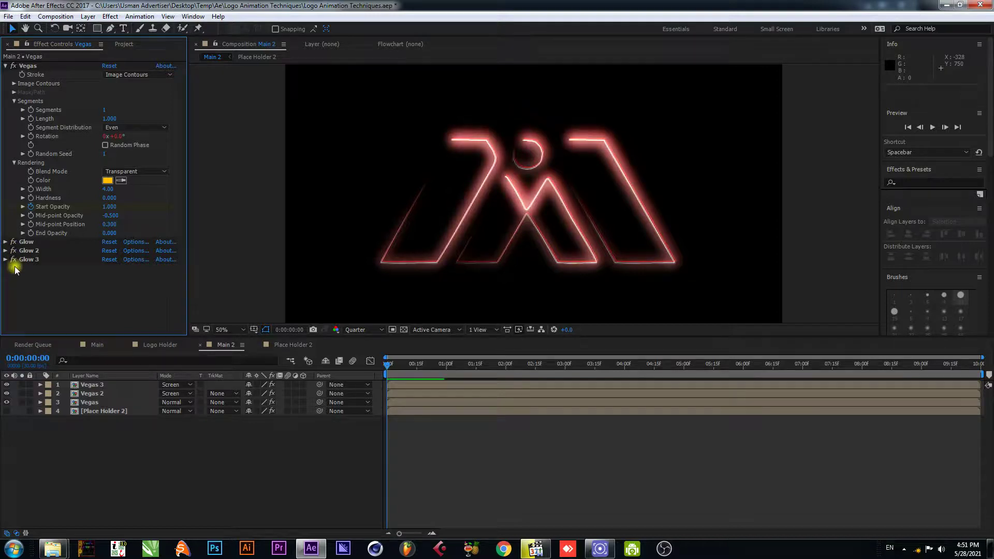
{"action": "left_click", "coordinate": [422, 377]}
{"action": "key", "text": "ctrl+s"}
{"action": "left_click", "coordinate": [249, 438]}
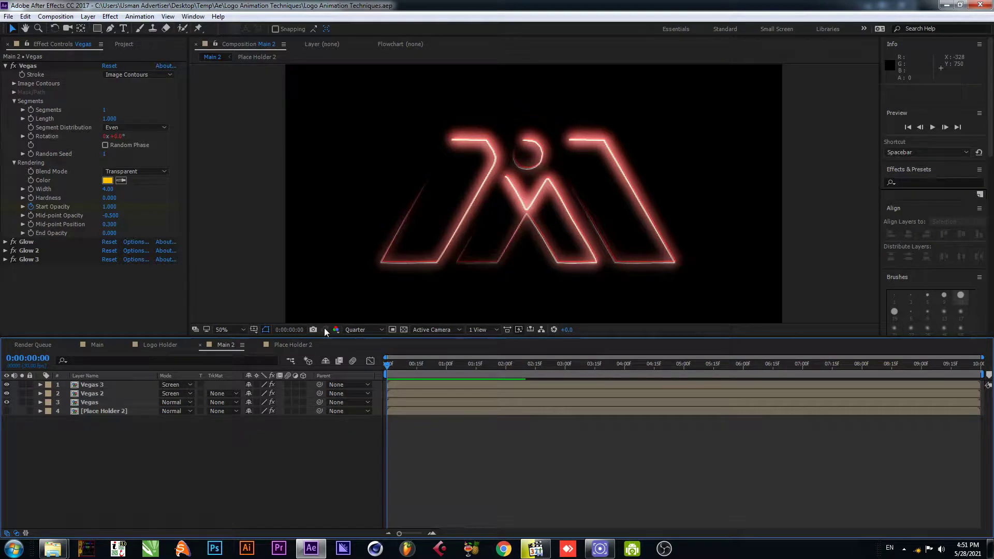
Step: Add the light bulb background video as the lowest layer of Main 2, scale it uniformly to about 155% to fill the frame, and save
{"action": "left_click", "coordinate": [129, 45]}
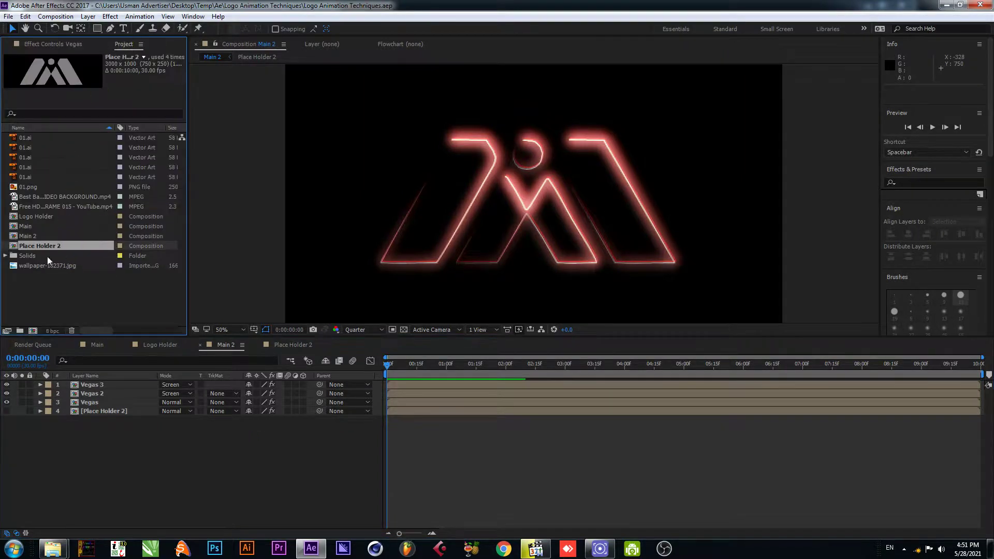
{"action": "left_click_drag", "start_coordinate": [52, 199], "coordinate": [74, 445]}
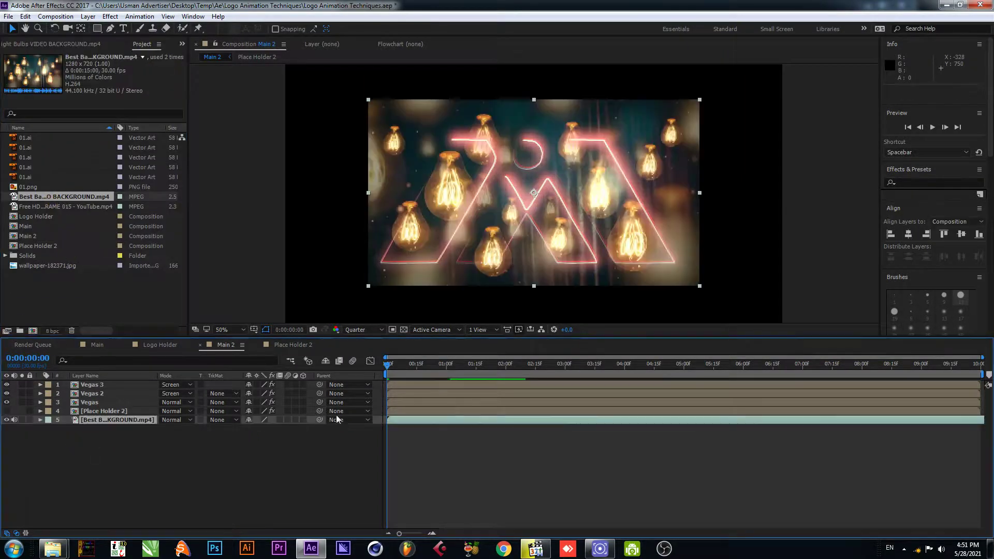
{"action": "left_click_drag", "start_coordinate": [699, 192], "coordinate": [789, 153]}
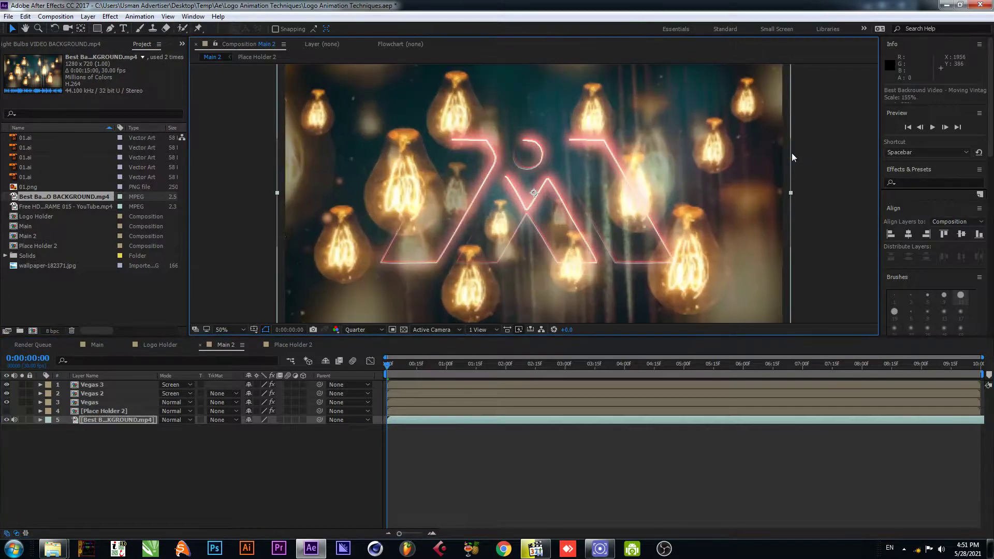
{"action": "key", "text": "ctrl+s"}
{"action": "left_click", "coordinate": [298, 477]}
{"action": "left_click_drag", "start_coordinate": [388, 366], "coordinate": [325, 391]}
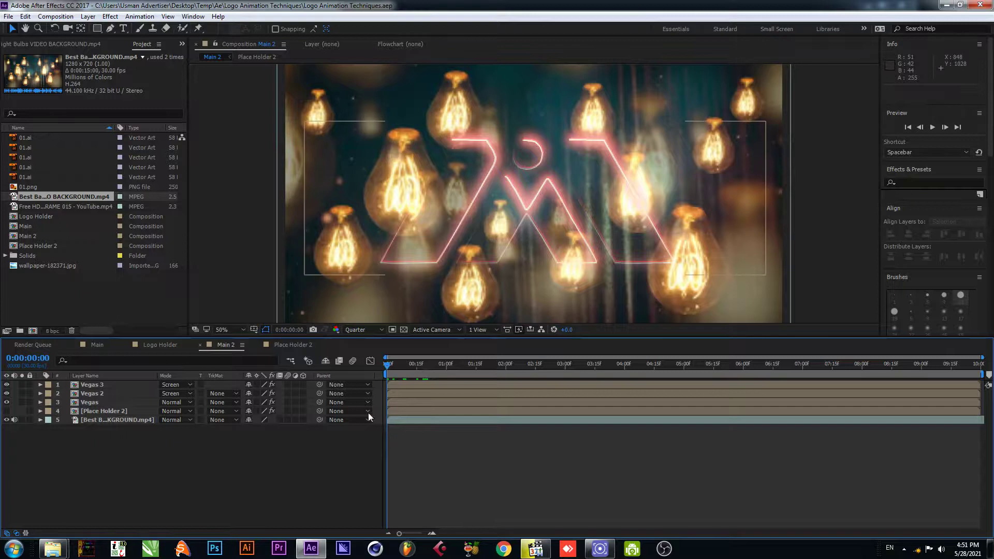
Step: Make the Place Holder 2 layer visible and shift it in time so it starts at 0:00:02:03
{"action": "left_click", "coordinate": [88, 412]}
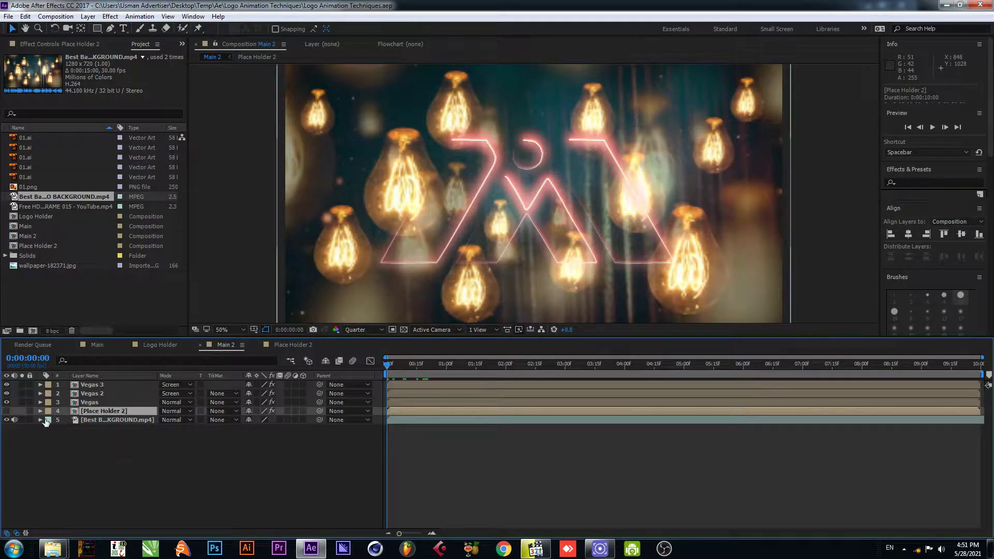
{"action": "left_click", "coordinate": [12, 411]}
{"action": "left_click_drag", "start_coordinate": [422, 411], "coordinate": [509, 410]}
{"action": "left_click_drag", "start_coordinate": [438, 355], "coordinate": [482, 375]}
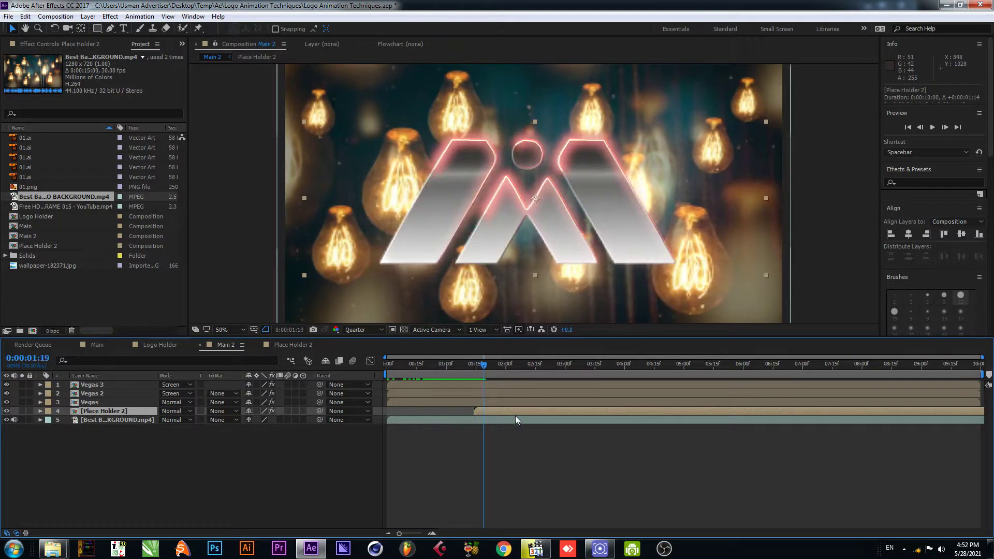
{"action": "left_click_drag", "start_coordinate": [516, 412], "coordinate": [545, 411]}
{"action": "left_click_drag", "start_coordinate": [496, 367], "coordinate": [511, 408]}
Step: Fade out the three Vegas layers together with Opacity keyframes of 100% at 0:00:02:03 and 0% at 0:00:02:28
{"action": "left_click", "coordinate": [496, 402]}
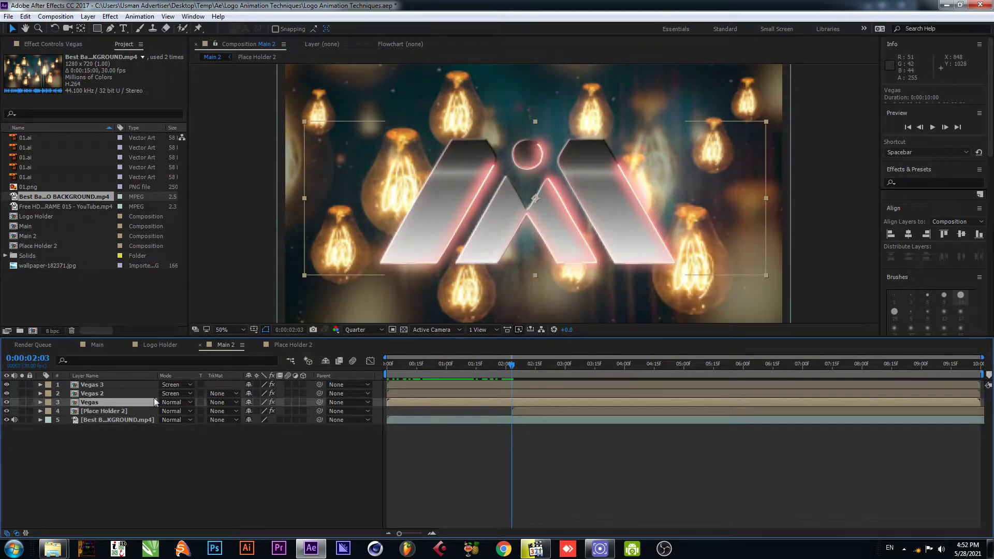
{"action": "left_click", "coordinate": [104, 384], "text": "shift"}
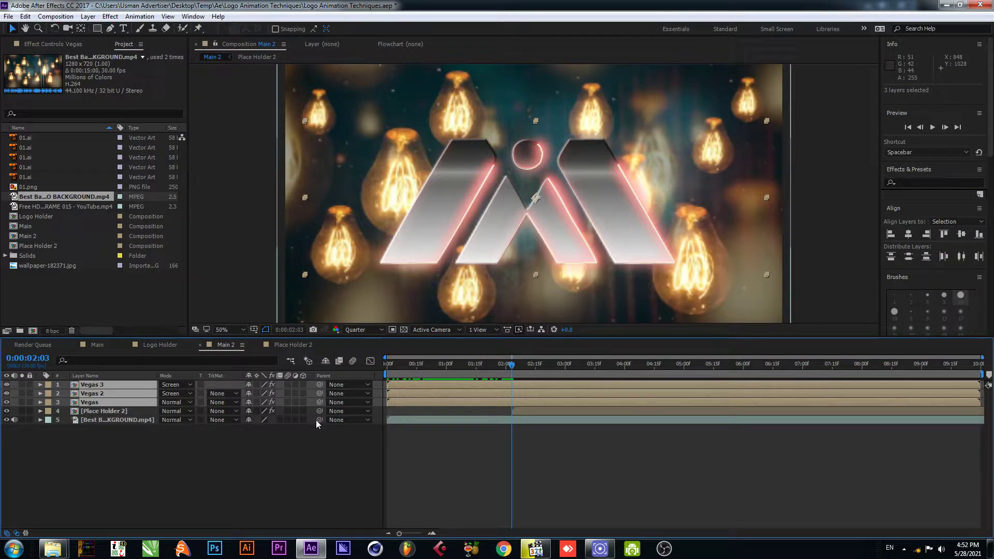
{"action": "key", "text": "t"}
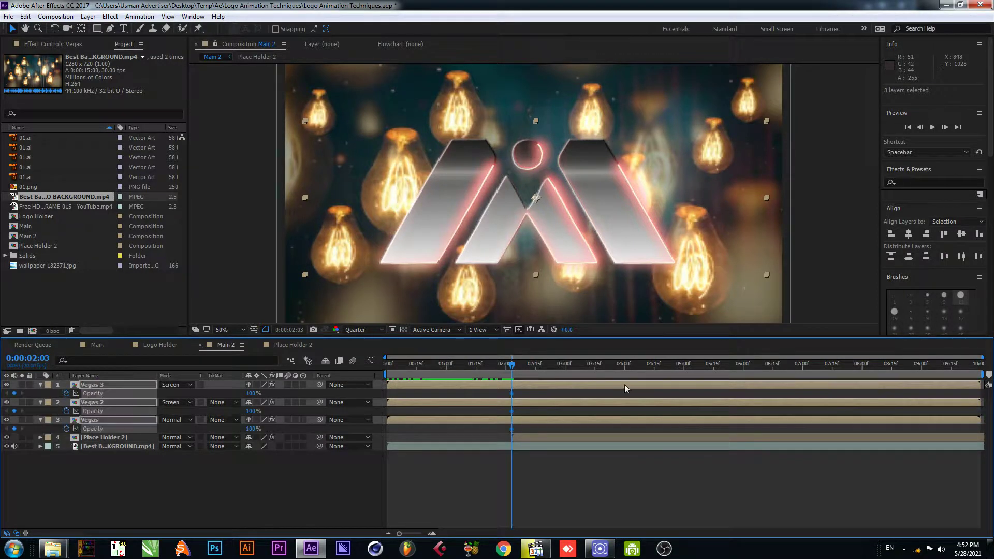
{"action": "left_click_drag", "start_coordinate": [504, 365], "coordinate": [560, 375]}
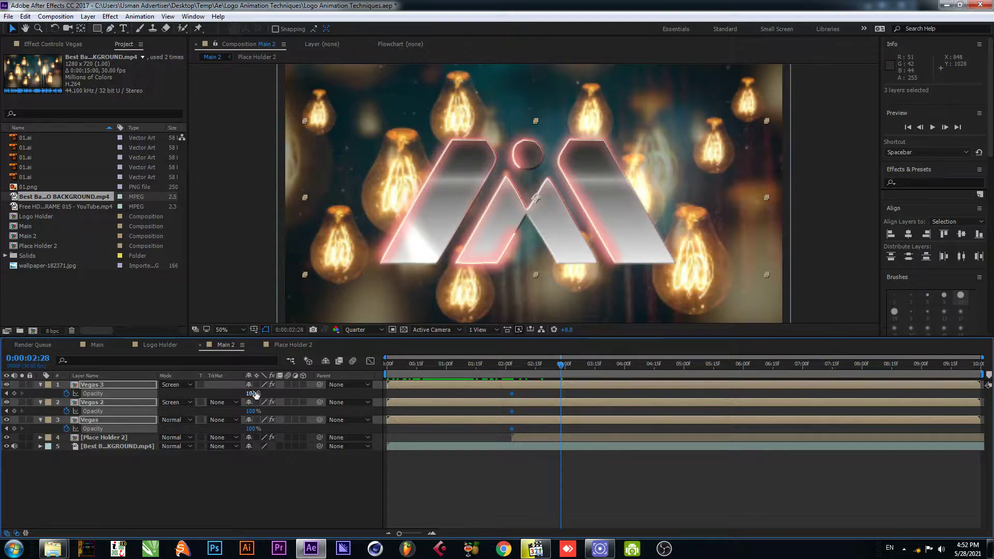
{"action": "left_click_drag", "start_coordinate": [253, 394], "coordinate": [223, 396]}
{"action": "left_click_drag", "start_coordinate": [536, 372], "coordinate": [512, 371]}
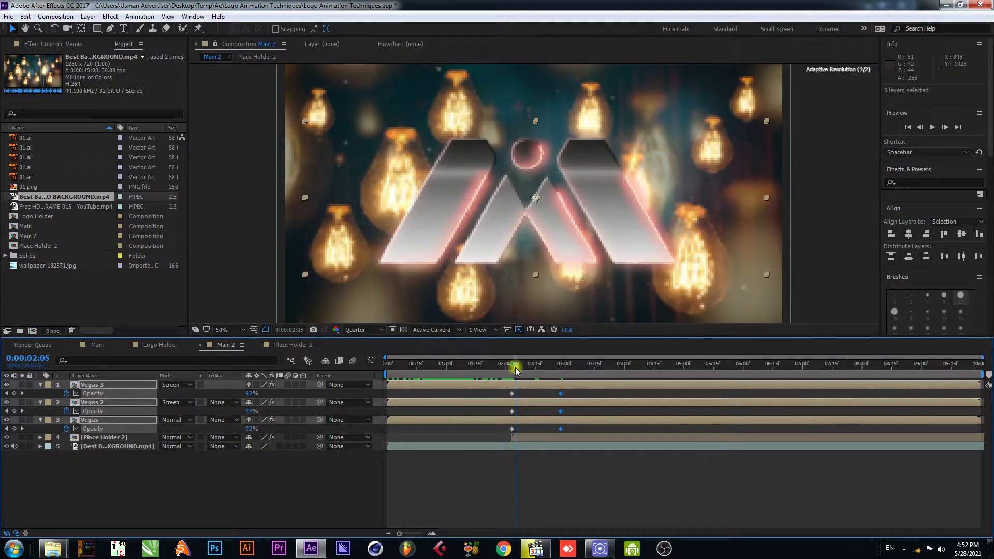
Step: Fade in the Place Holder 2 layer with Opacity keyframes of 0% at 0:00:02:03 and 100% at 0:00:02:28, and preview the transition
{"action": "left_click", "coordinate": [530, 435]}
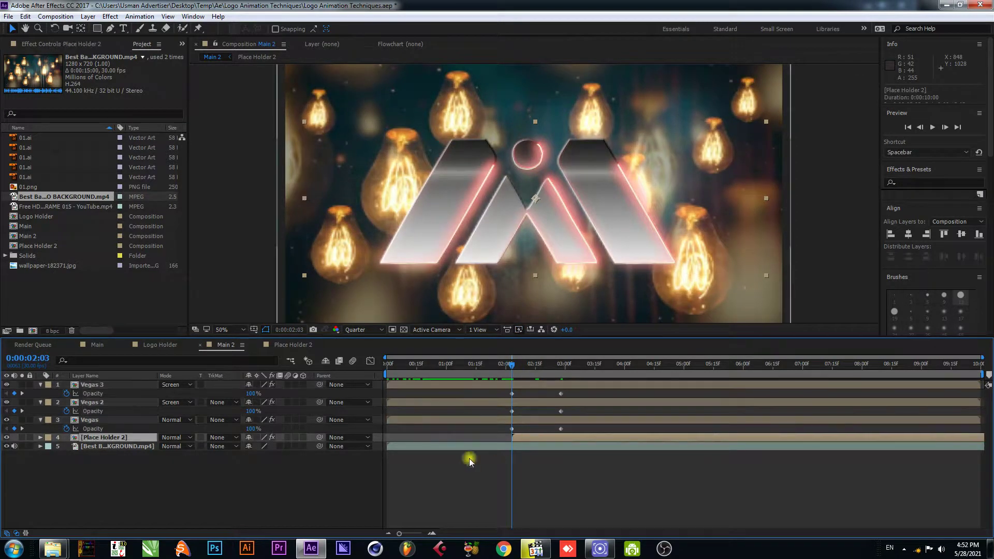
{"action": "key", "text": "t"}
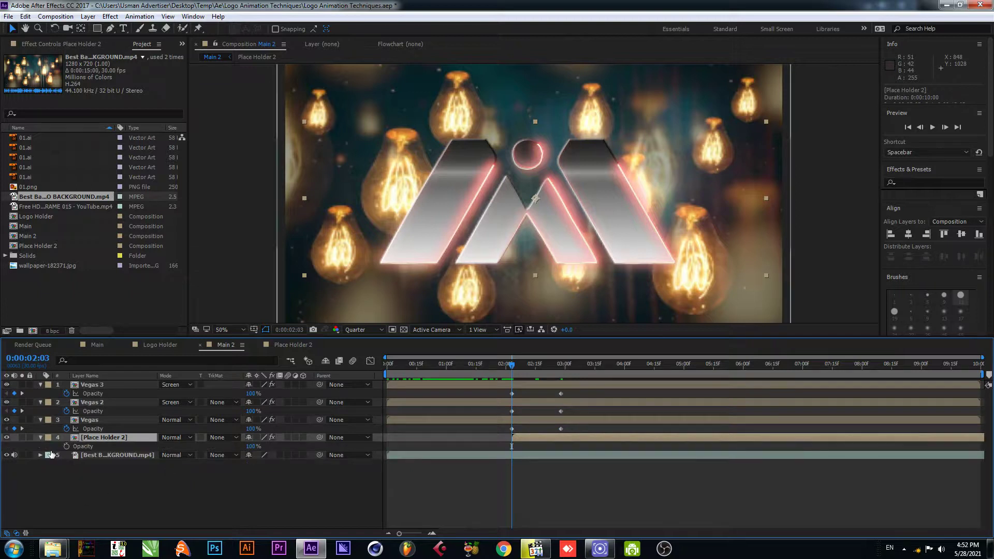
{"action": "left_click", "coordinate": [68, 446]}
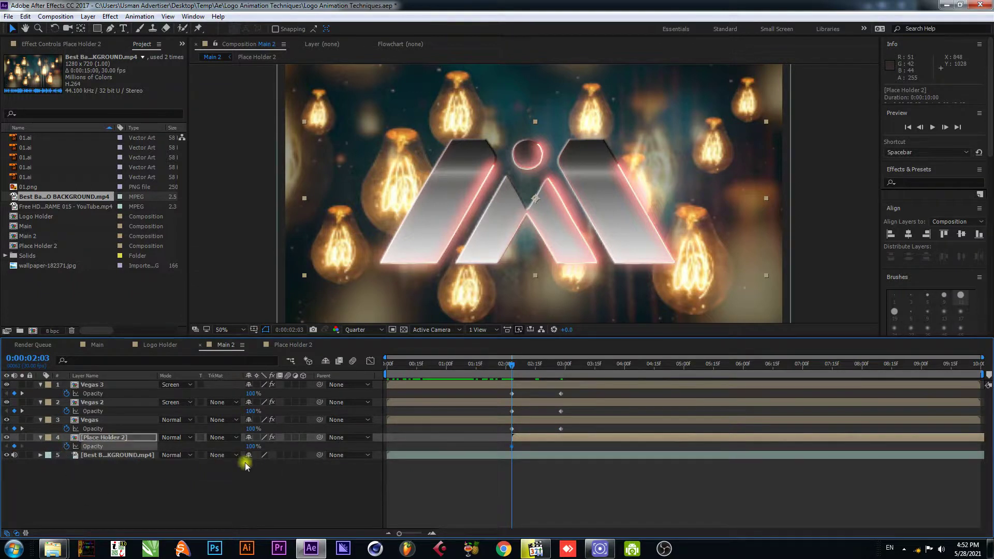
{"action": "left_click", "coordinate": [558, 367]}
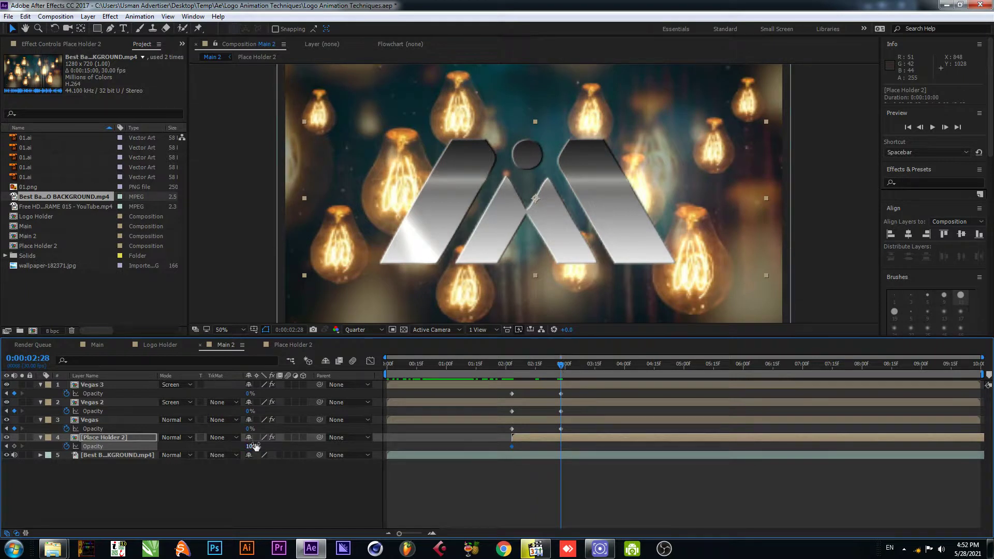
{"action": "left_click", "coordinate": [14, 446]}
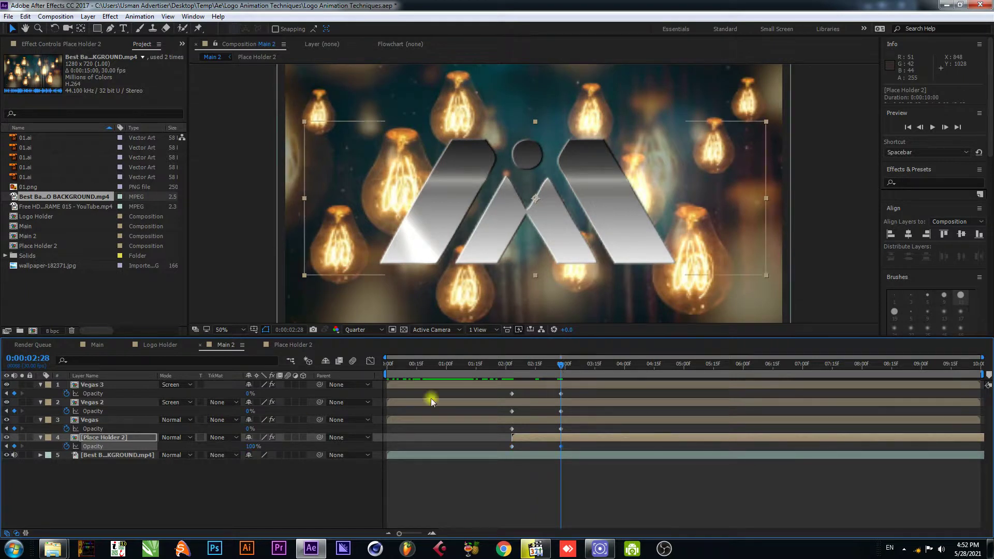
{"action": "left_click", "coordinate": [7, 446]}
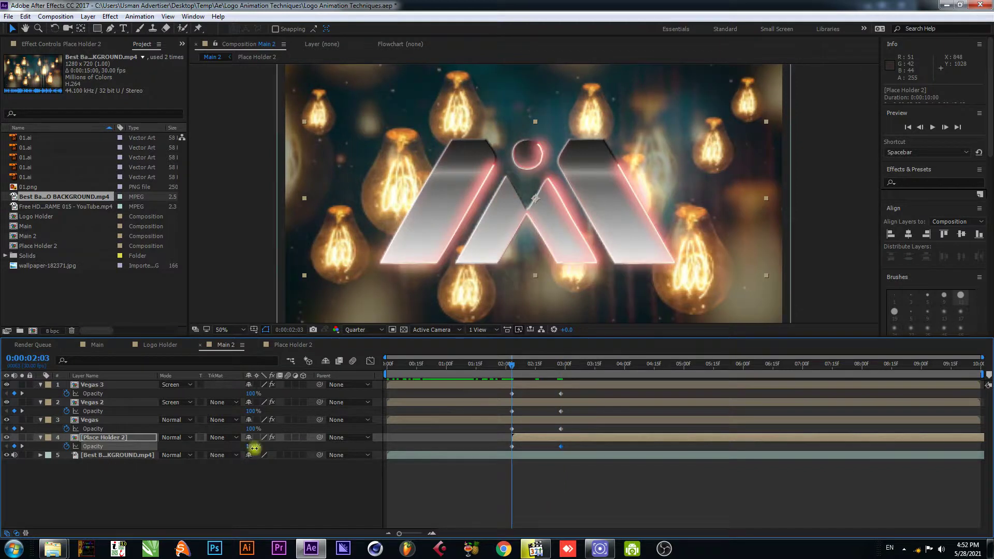
{"action": "left_click_drag", "start_coordinate": [255, 450], "coordinate": [73, 455]}
{"action": "key", "text": "space"}
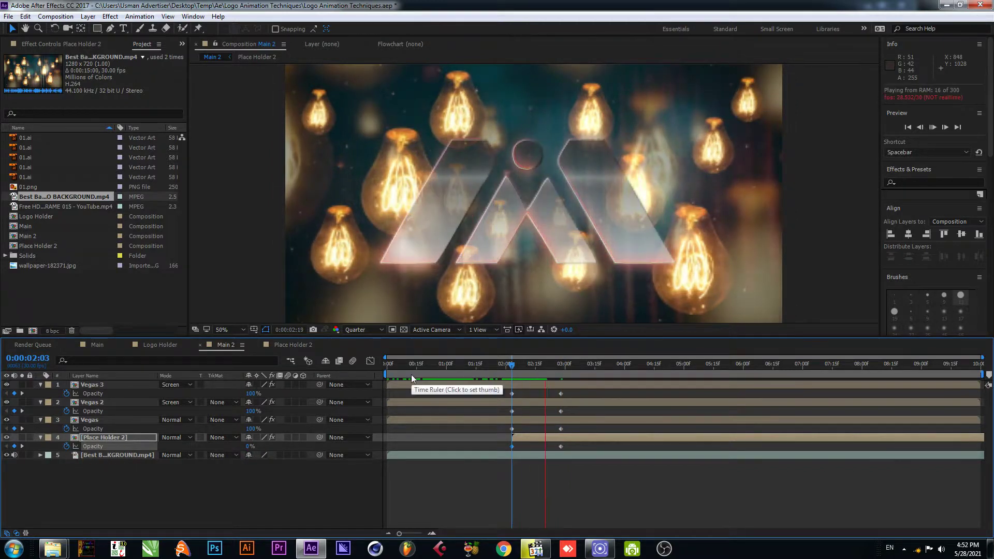
Step: Shift the three Vegas layers together to start at about 0:00:00:16 and preview the animation
{"action": "left_click", "coordinate": [525, 419]}
{"action": "left_click", "coordinate": [520, 403], "text": "ctrl"}
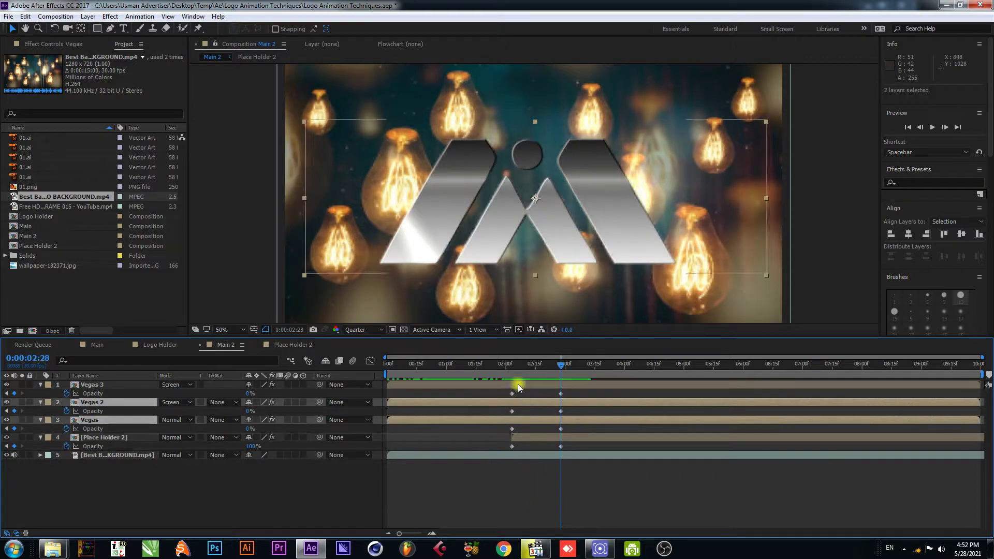
{"action": "left_click", "coordinate": [517, 384], "text": "ctrl"}
{"action": "left_click_drag", "start_coordinate": [442, 384], "coordinate": [492, 374]}
{"action": "key", "text": "space"}
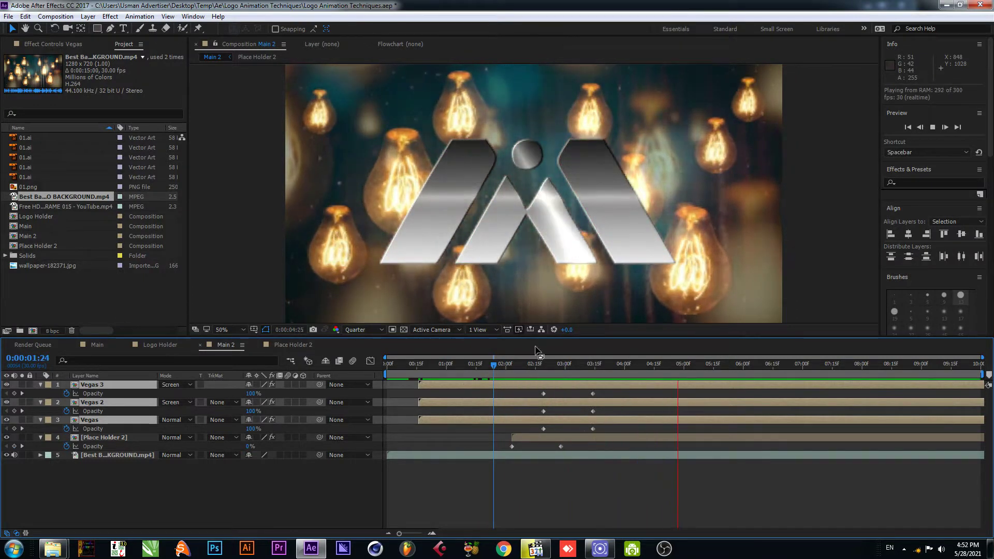
Step: Move the three Vegas layers and Place Holder 2 earlier together so the strokes start at 0:00:00:00, and preview from the first frame
{"action": "mouse_move", "coordinate": [554, 373]}
{"action": "left_mouse_down"}
{"action": "mouse_move", "coordinate": [414, 362]}
{"action": "mouse_move", "coordinate": [420, 371]}
{"action": "left_mouse_up"}
{"action": "left_click", "coordinate": [368, 329]}
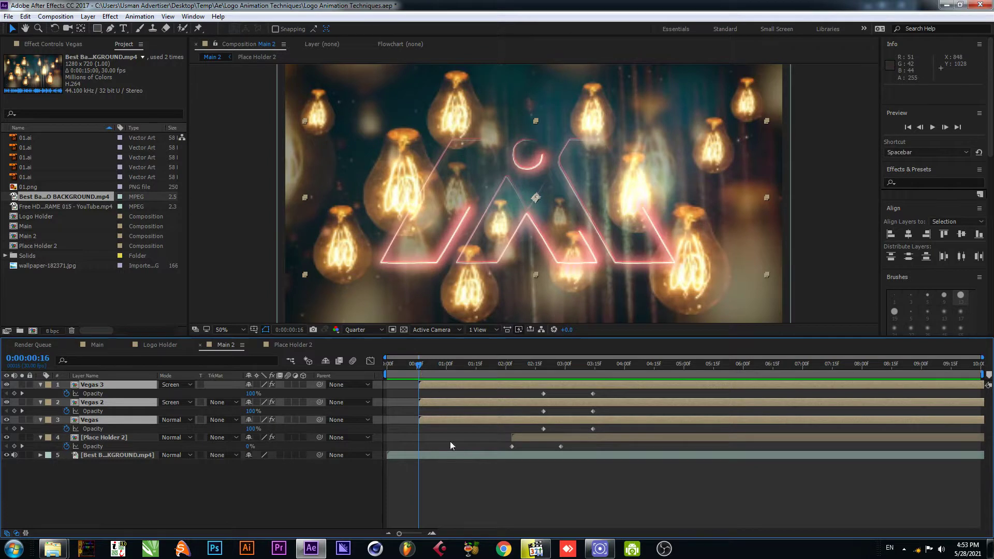
{"action": "left_click", "coordinate": [552, 435], "text": "shift"}
{"action": "left_click_drag", "start_coordinate": [545, 385], "coordinate": [514, 384]}
{"action": "key", "text": "Home"}
{"action": "key", "text": "space"}
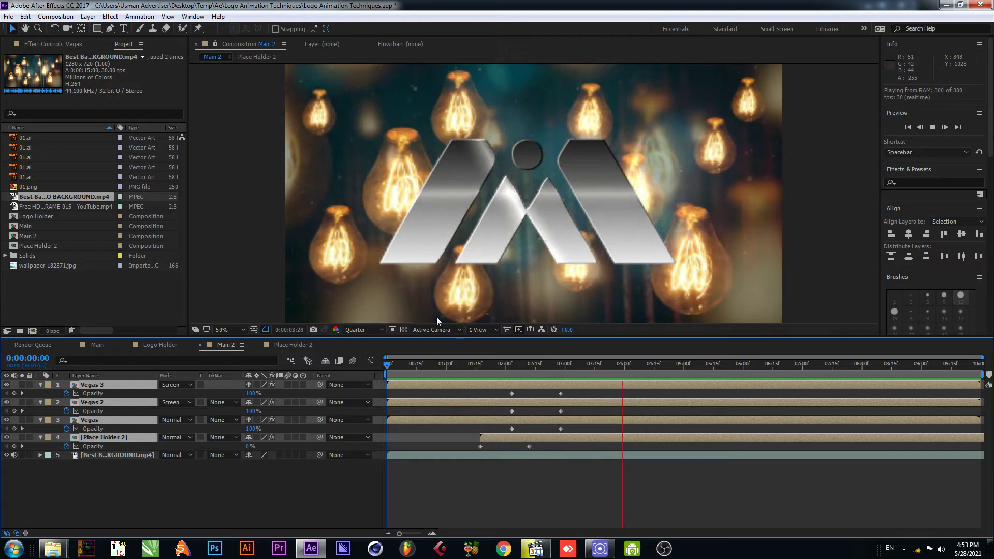
{"action": "key", "text": "space"}
Step: Set the composition preview resolution to Full and inspect frames of the stroke-to-logo transition
{"action": "left_click", "coordinate": [362, 329]}
{"action": "left_click", "coordinate": [374, 354]}
{"action": "left_click_drag", "start_coordinate": [572, 363], "coordinate": [531, 342]}
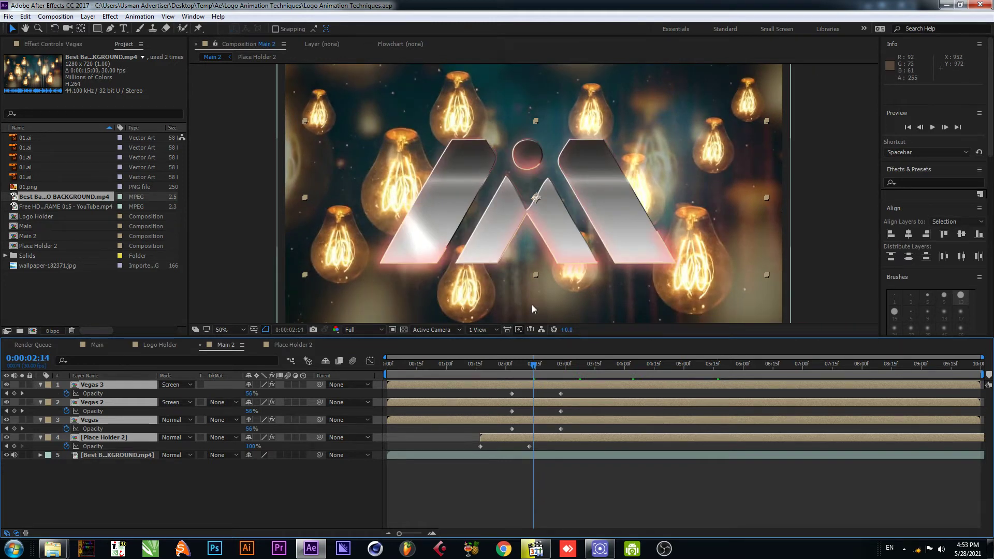
{"action": "left_click", "coordinate": [485, 365]}
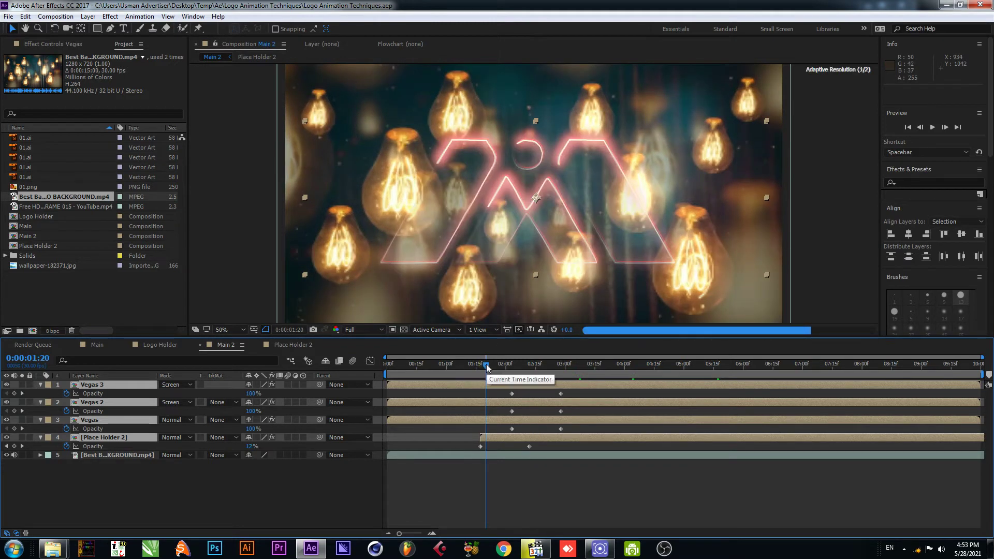